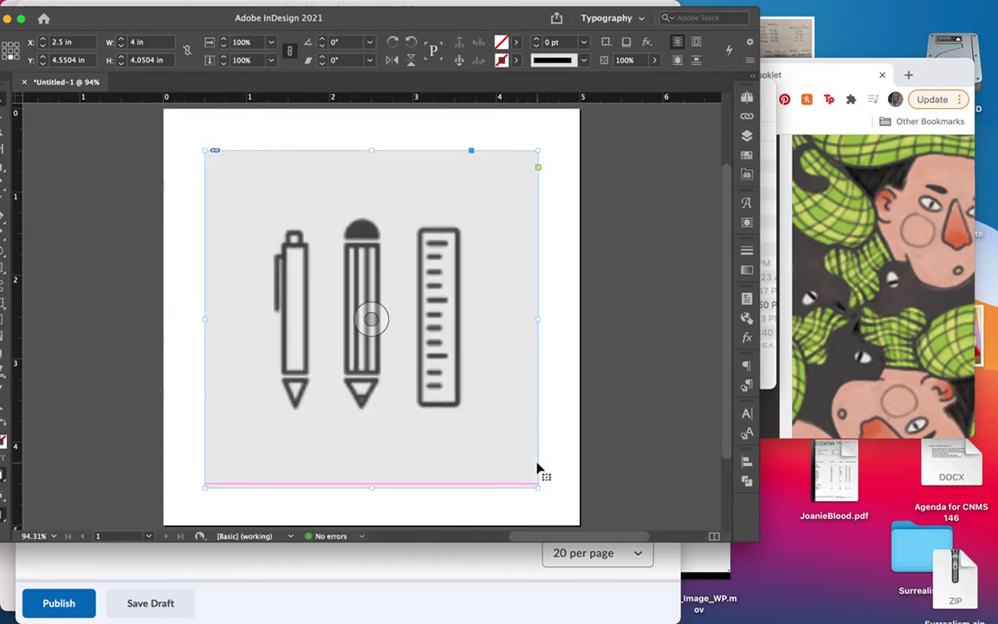
- Lock Layer 1 containing the reference image and add a new layer above it for the tracing
{"action": "left_click", "coordinate": [573, 385]}
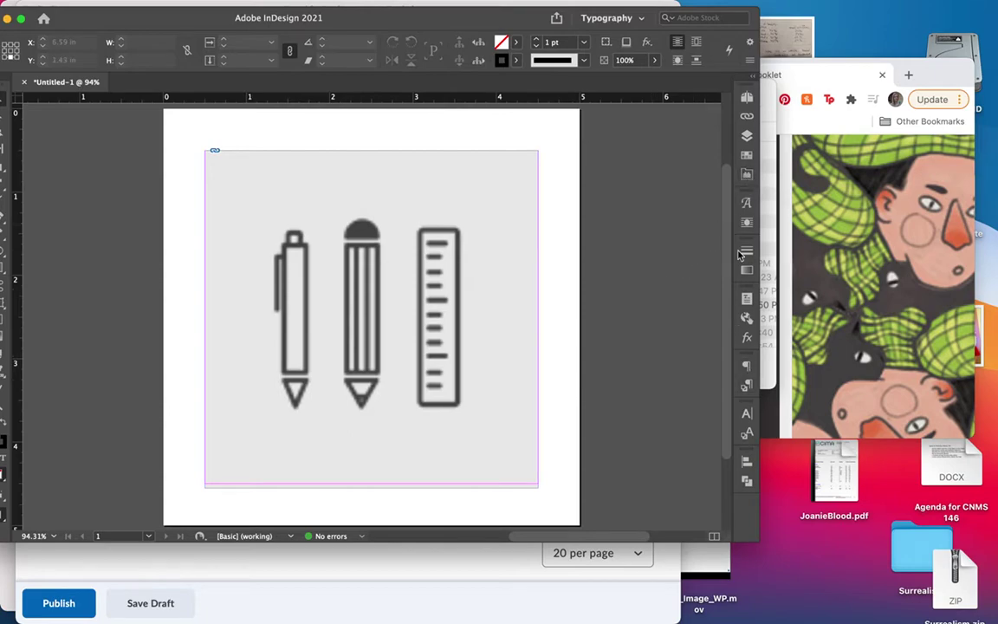
{"action": "left_click", "coordinate": [746, 136]}
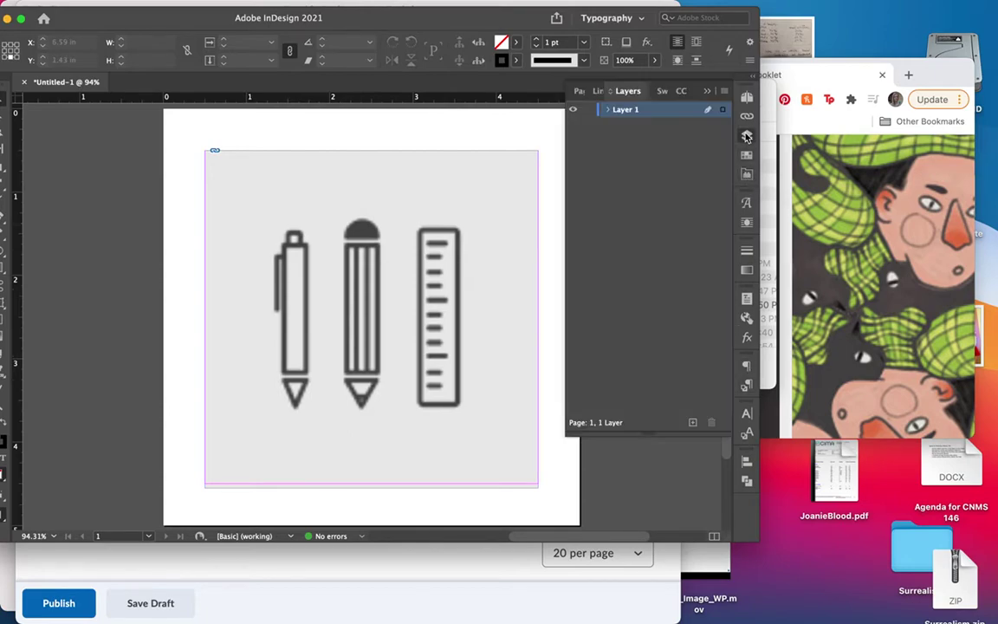
{"action": "left_click", "coordinate": [589, 110]}
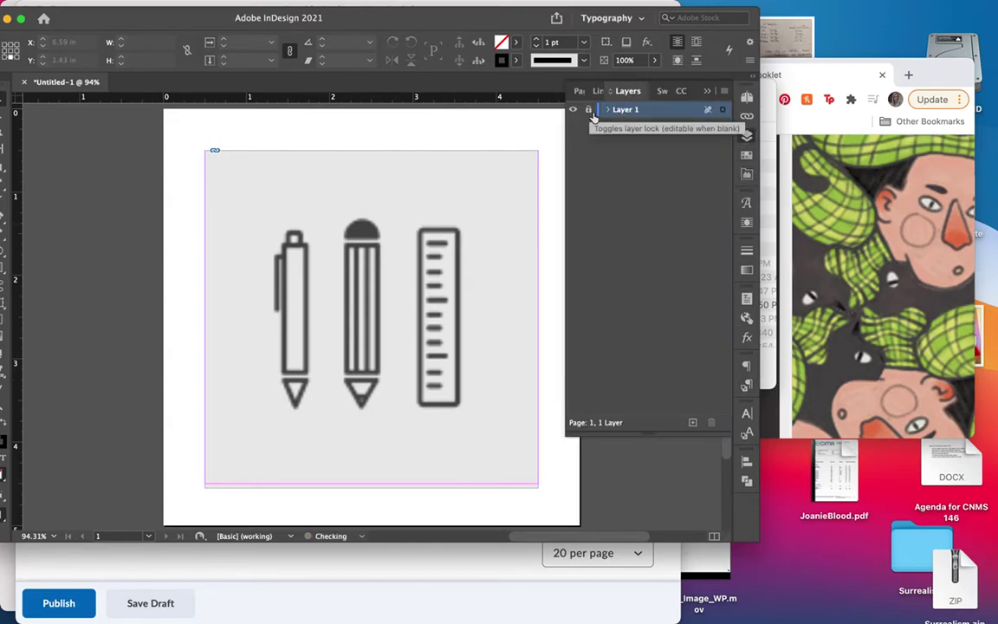
{"action": "left_click", "coordinate": [692, 422]}
{"action": "left_click", "coordinate": [655, 110]}
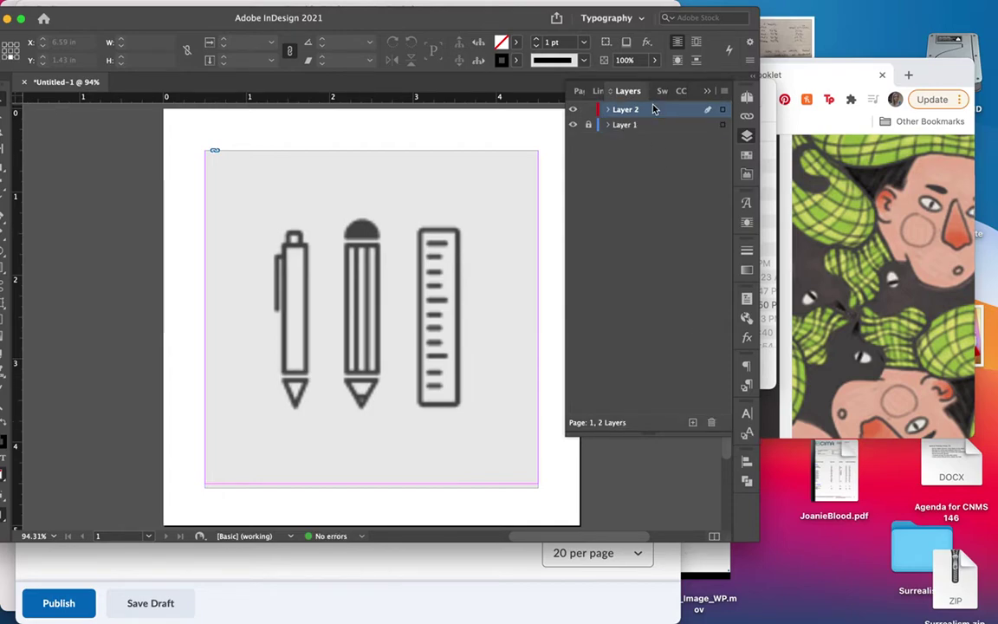
{"action": "left_click_drag", "start_coordinate": [95, 20], "coordinate": [115, 20]}
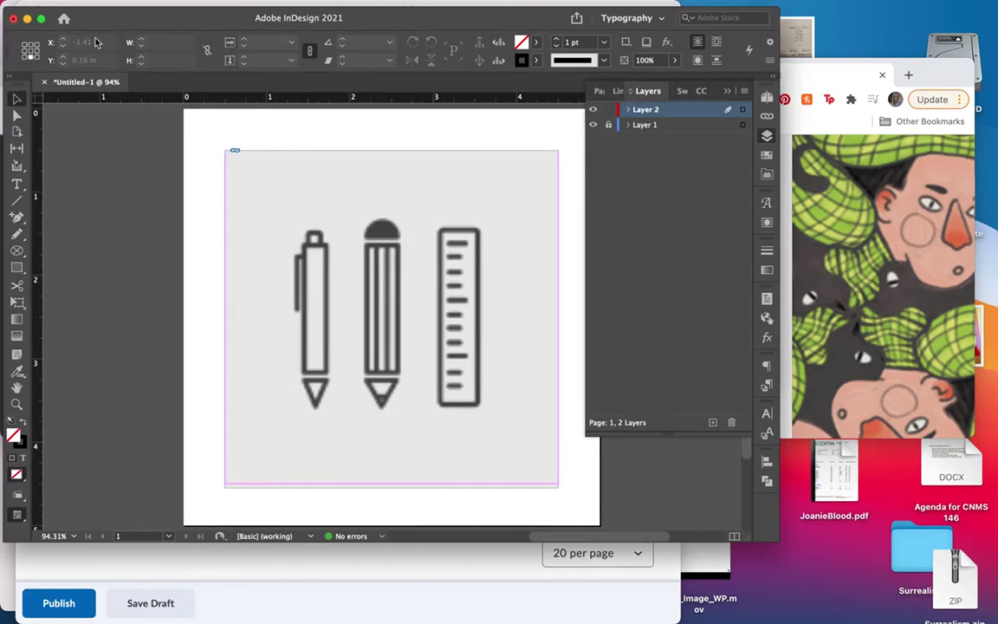
- Trace the ruler's outline with a rectangle frame about 0.48 by 2.12 in and give it a 3 pt stroke
{"action": "left_click", "coordinate": [16, 251]}
{"action": "left_click", "coordinate": [57, 268]}
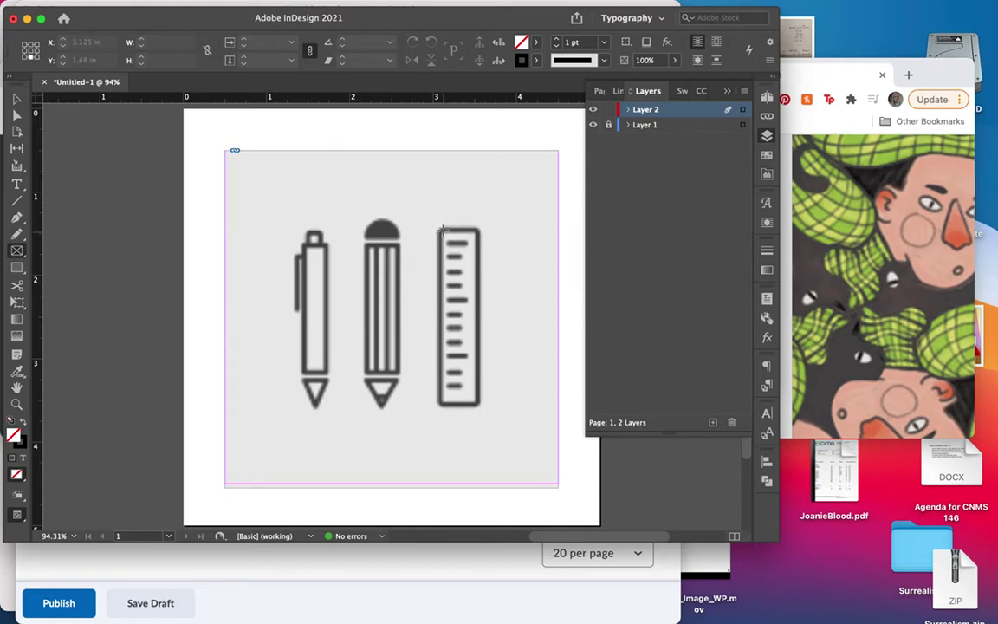
{"action": "mouse_move", "coordinate": [438, 227]}
{"action": "left_mouse_down"}
{"action": "mouse_move", "coordinate": [479, 342]}
{"action": "mouse_move", "coordinate": [478, 405]}
{"action": "left_mouse_up"}
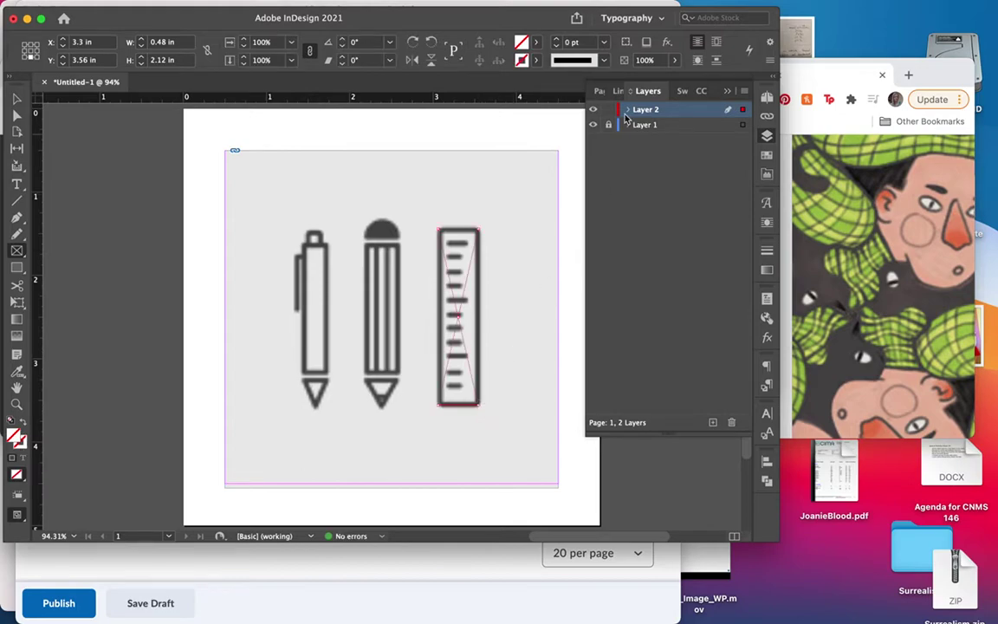
{"action": "left_click", "coordinate": [558, 41]}
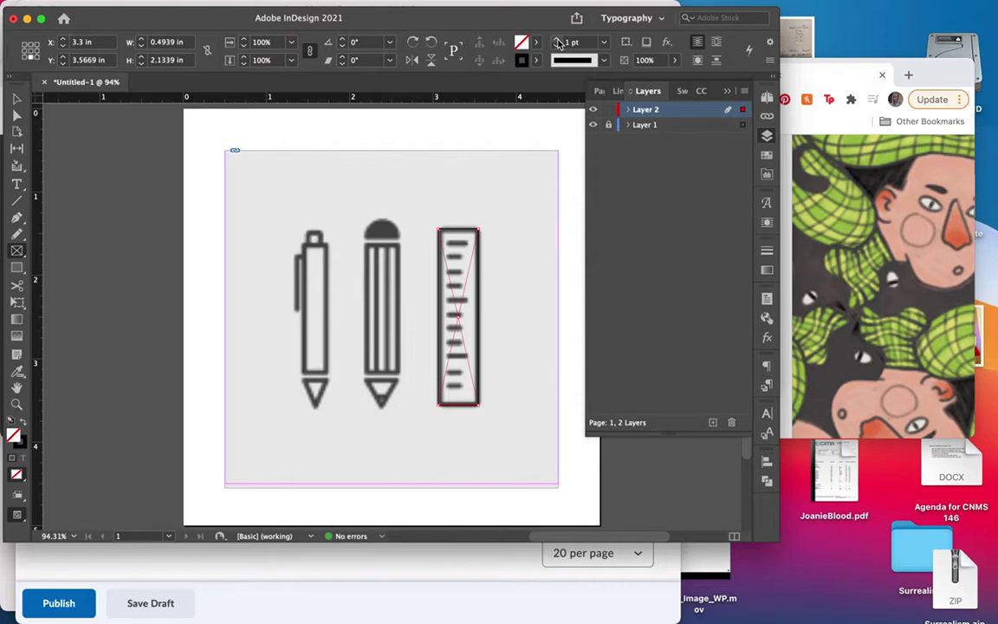
{"action": "left_click", "coordinate": [557, 40]}
{"action": "left_click", "coordinate": [558, 41]}
- Apply the Rounded corner shape to the ruler frame
{"action": "left_click_drag", "start_coordinate": [779, 26], "coordinate": [970, 41]}
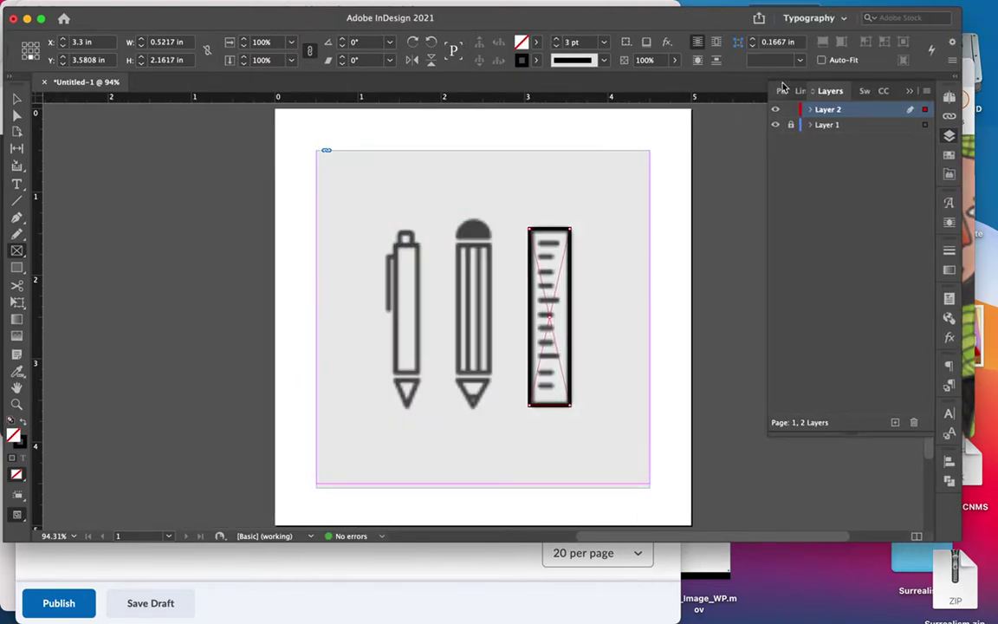
{"action": "left_click", "coordinate": [799, 60]}
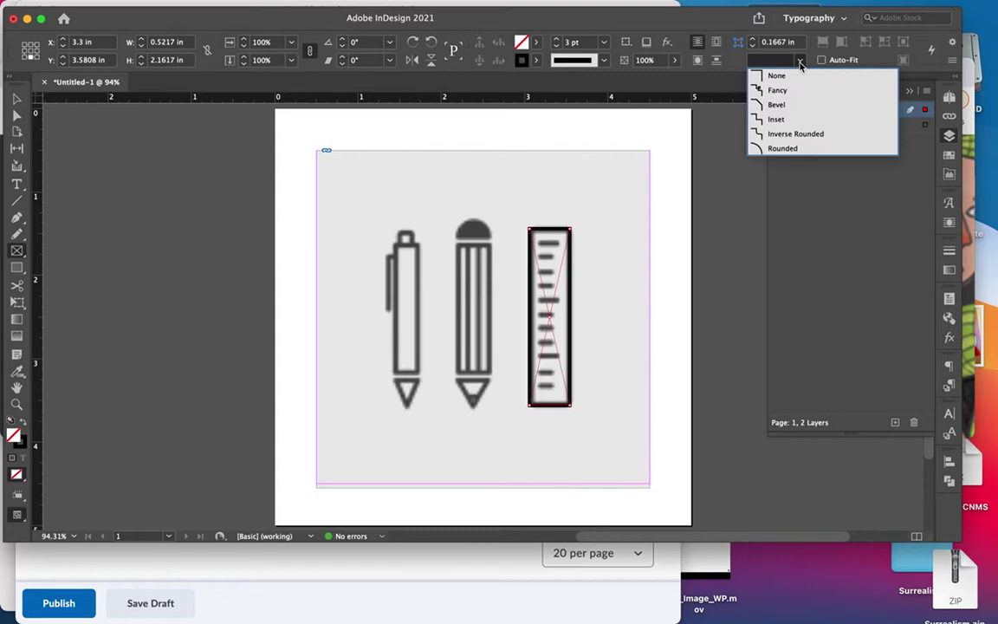
{"action": "left_click", "coordinate": [774, 149]}
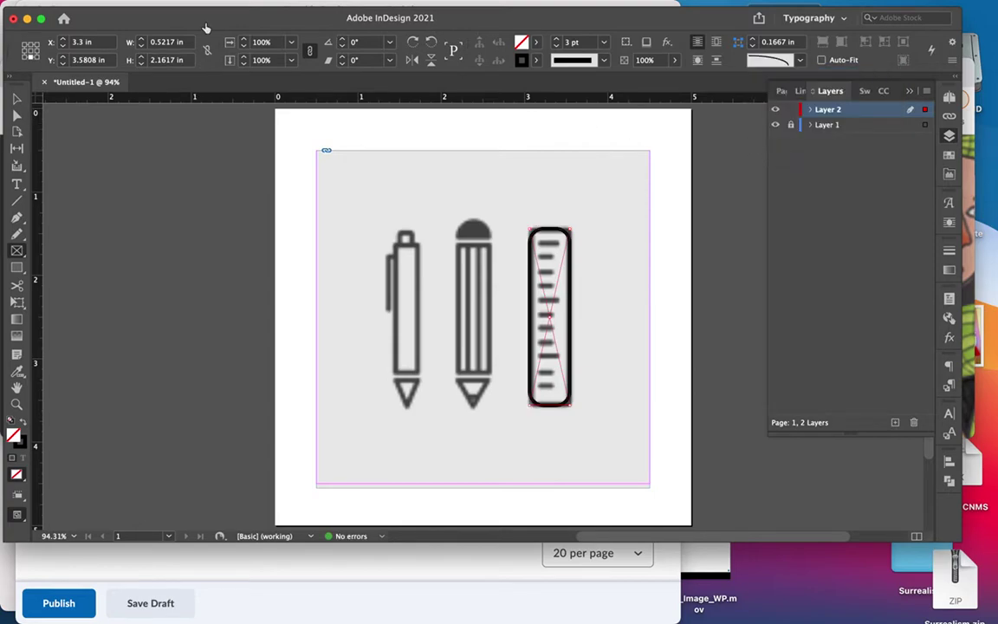
- Set the corner size of all four ruler frame corners to 0.075 in, with the preview on
{"action": "left_click", "coordinate": [243, 9]}
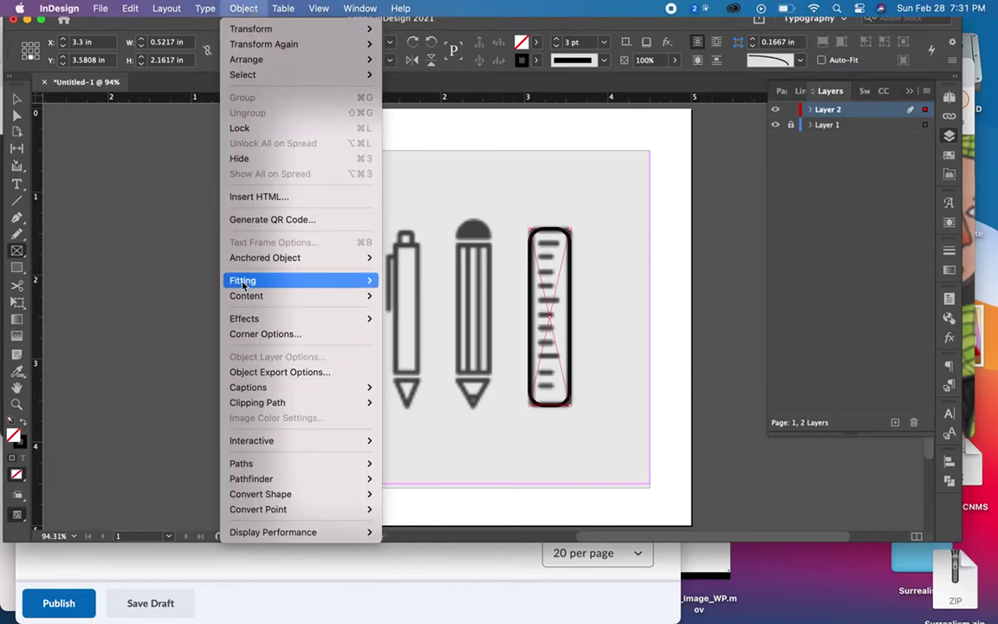
{"action": "left_click", "coordinate": [259, 335]}
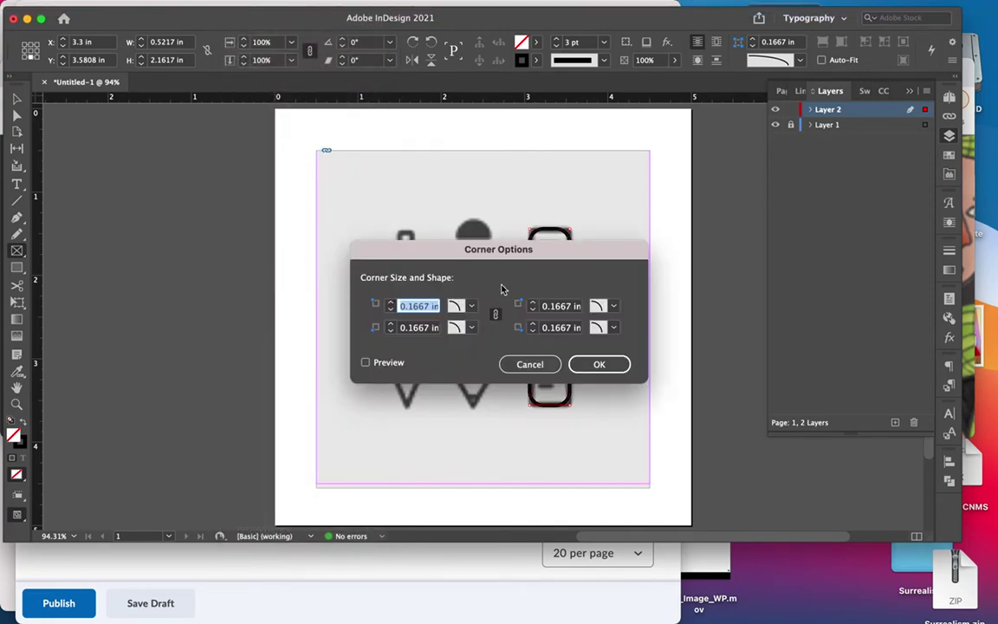
{"action": "left_click_drag", "start_coordinate": [535, 253], "coordinate": [330, 195]}
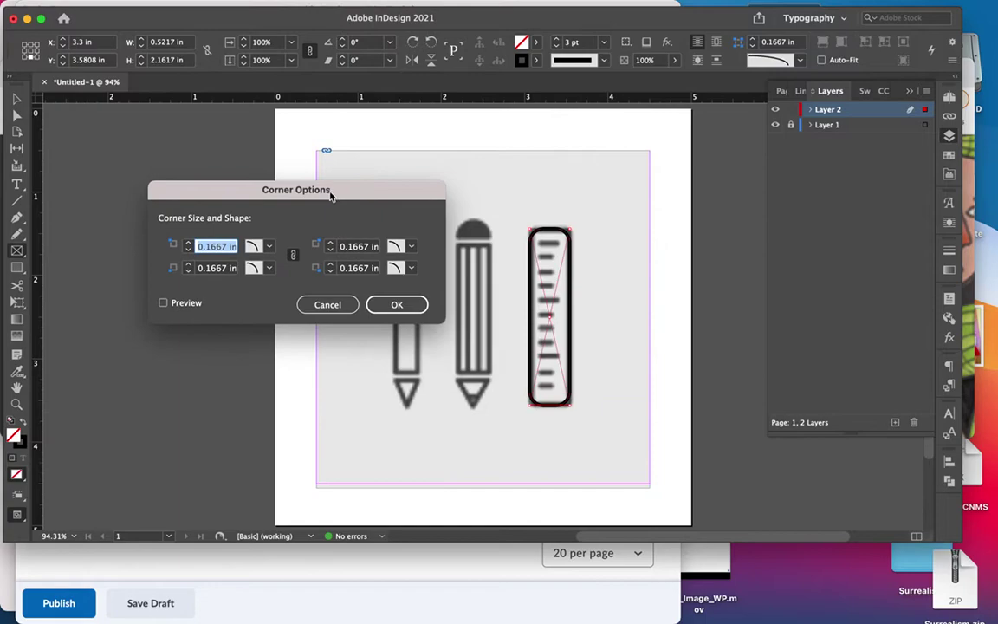
{"action": "left_click", "coordinate": [163, 303]}
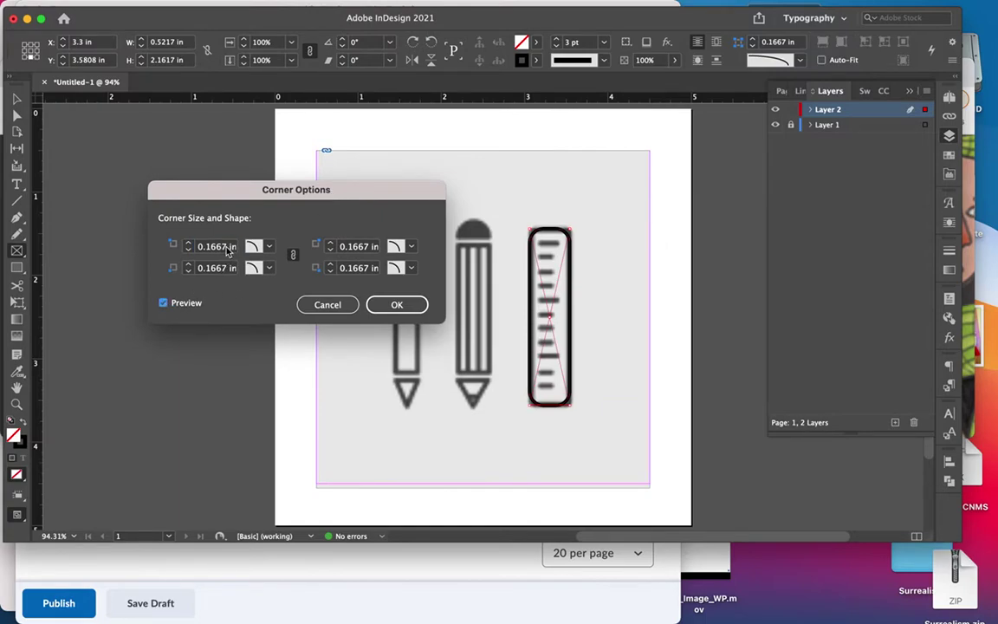
{"action": "double_click", "coordinate": [228, 248]}
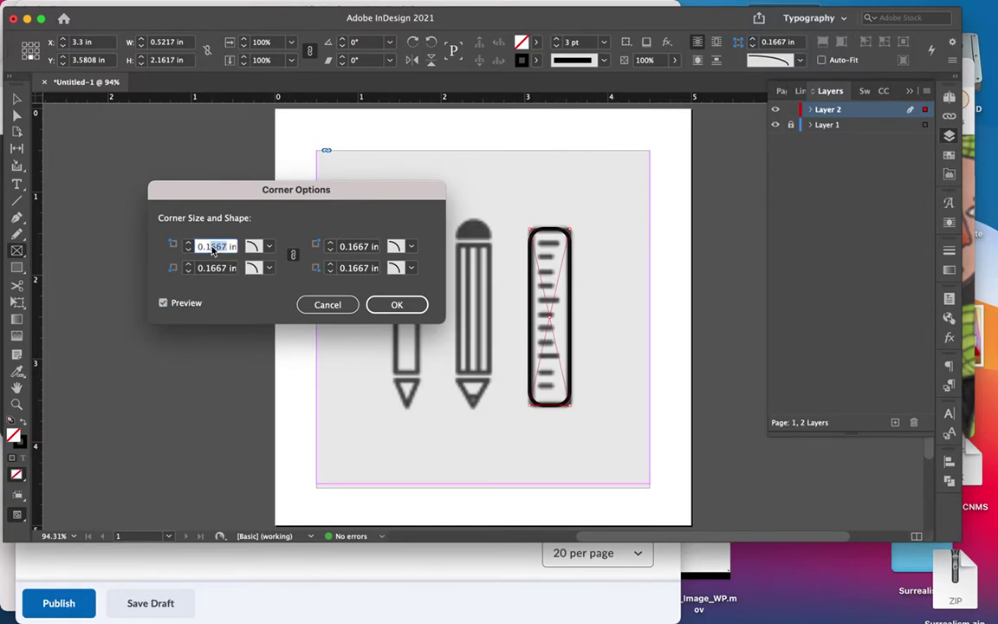
{"action": "type", "text": "0.1"}
{"action": "key", "text": "BackSpace"}
{"action": "type", "text": "075"}
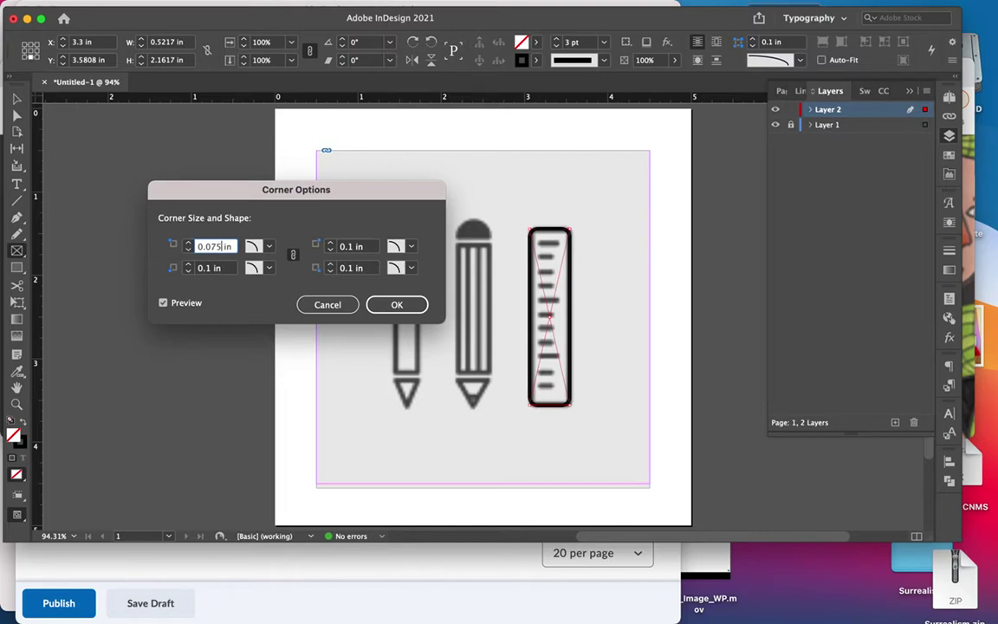
{"action": "left_click", "coordinate": [163, 304]}
{"action": "left_click", "coordinate": [164, 303]}
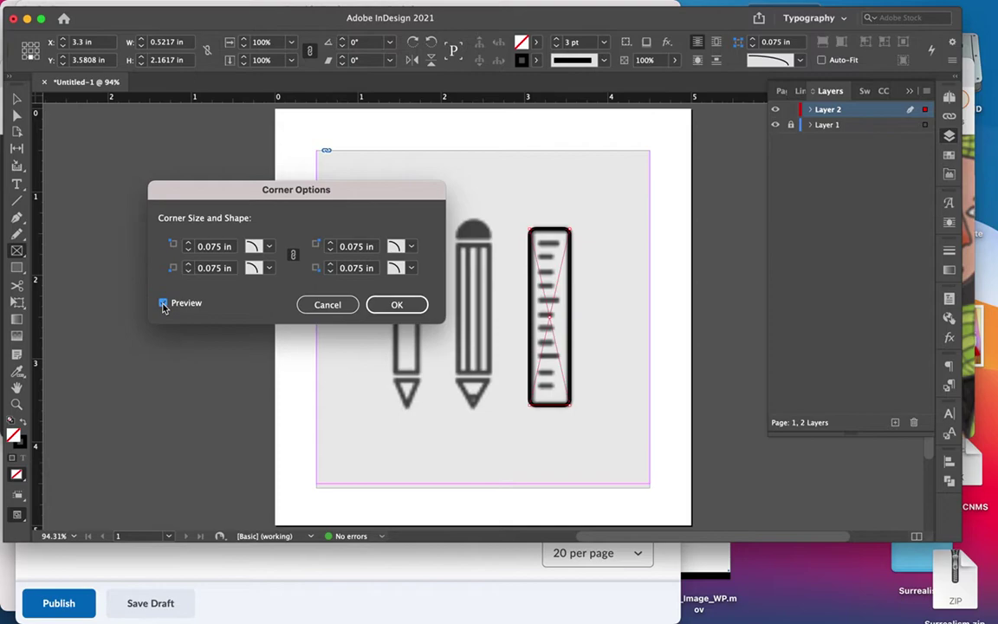
{"action": "left_click", "coordinate": [397, 304]}
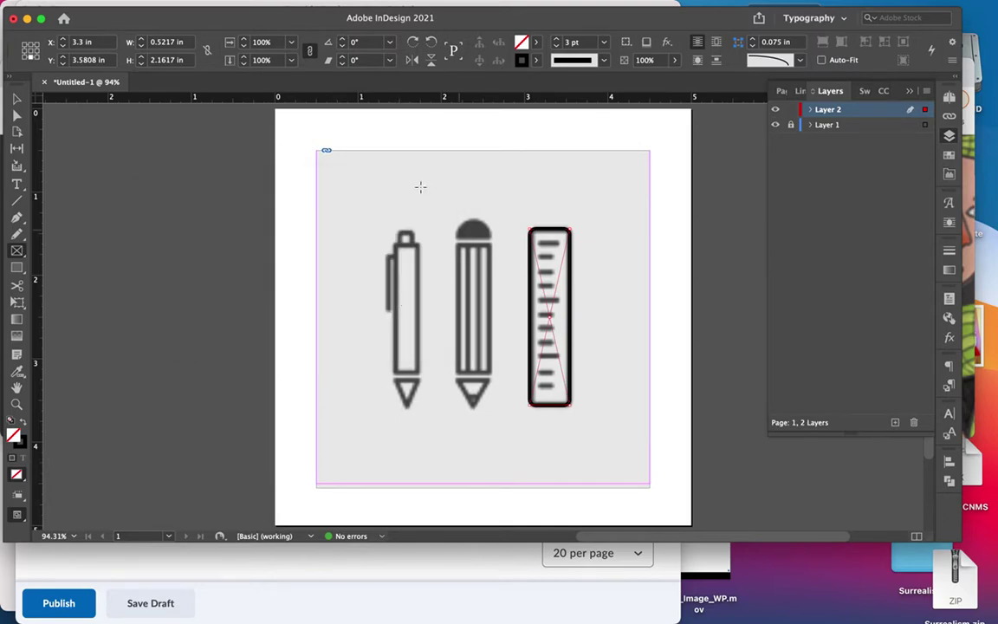
- Trace the pencil's body with a rectangle frame about 0.42 by 1.56 in and give it a 3 pt stroke
{"action": "key", "text": "super+shift+a"}
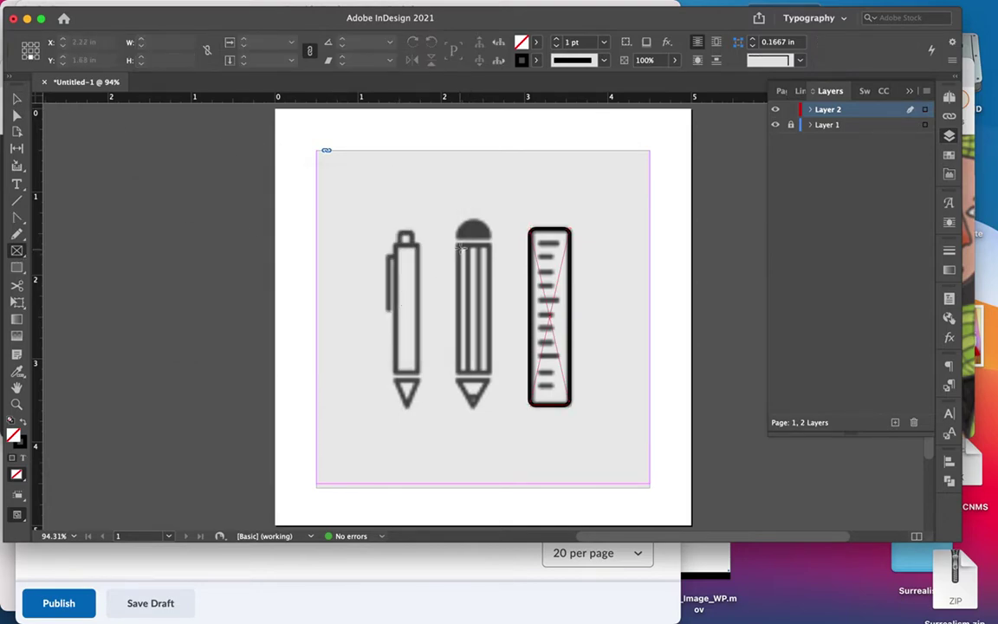
{"action": "left_click_drag", "start_coordinate": [455, 245], "coordinate": [491, 374]}
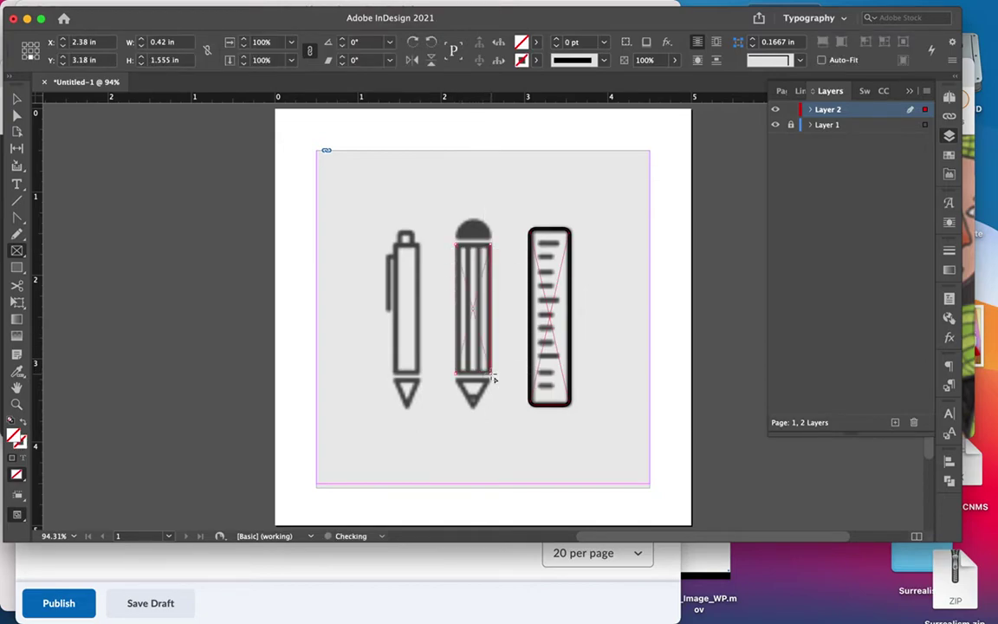
{"action": "left_click", "coordinate": [558, 43]}
{"action": "left_click", "coordinate": [559, 43]}
{"action": "left_click", "coordinate": [559, 43]}
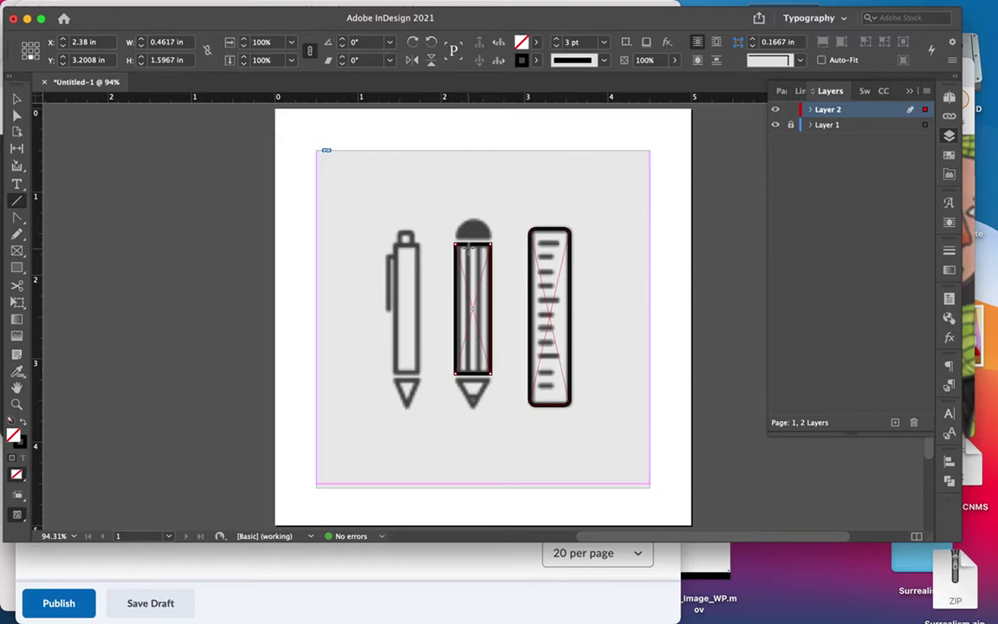
- Draw a vertical line about 1.6 in long over the pencil's left inner stripe and set its stroke to 4 pt
{"action": "left_click_drag", "start_coordinate": [468, 248], "coordinate": [468, 376]}
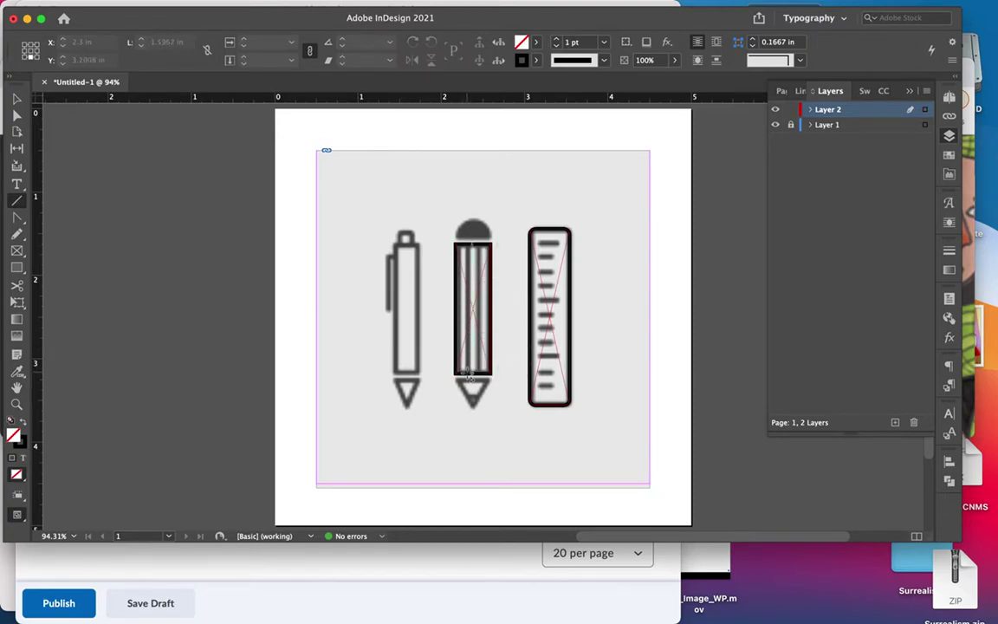
{"action": "left_click", "coordinate": [557, 40]}
{"action": "left_click", "coordinate": [557, 40]}
{"action": "left_click", "coordinate": [557, 40]}
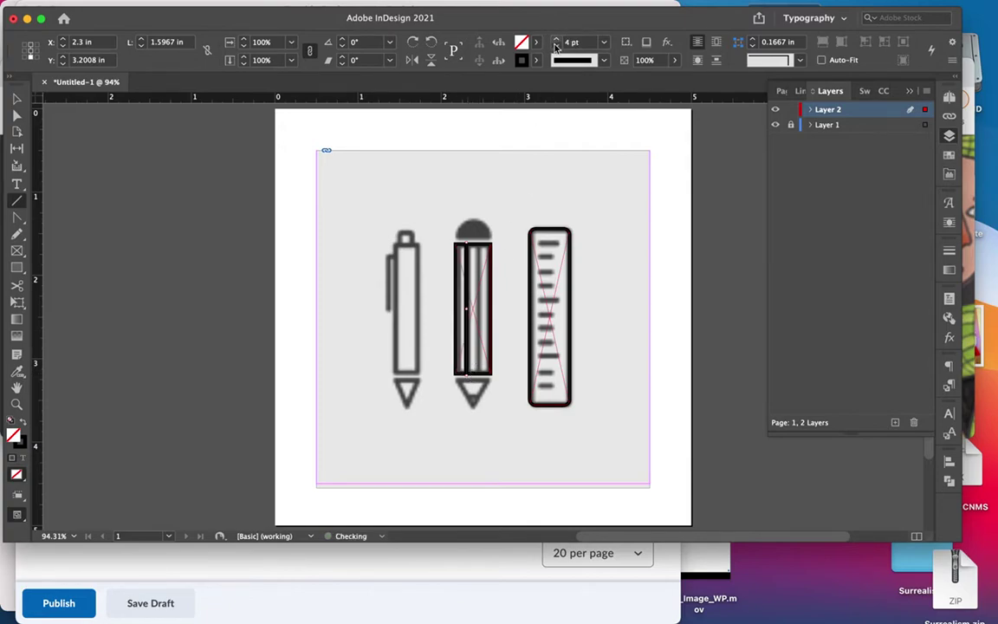
- Duplicate the pencil's vertical line a short distance to the right as the second inner stripe
{"action": "left_click", "coordinate": [16, 97]}
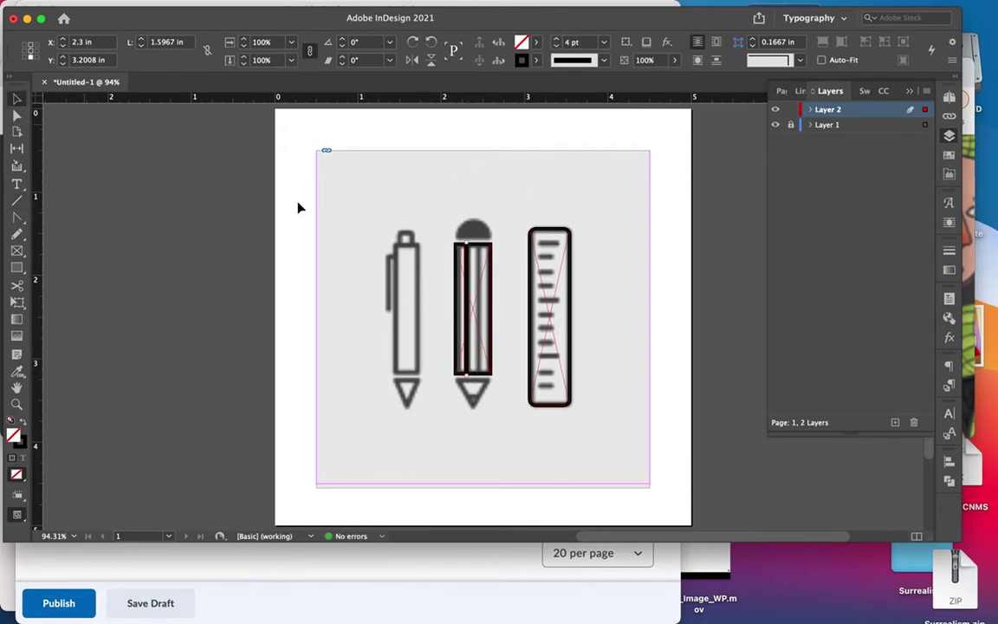
{"action": "left_click_drag", "start_coordinate": [470, 308], "coordinate": [481, 312]}
{"action": "left_click", "coordinate": [490, 305]}
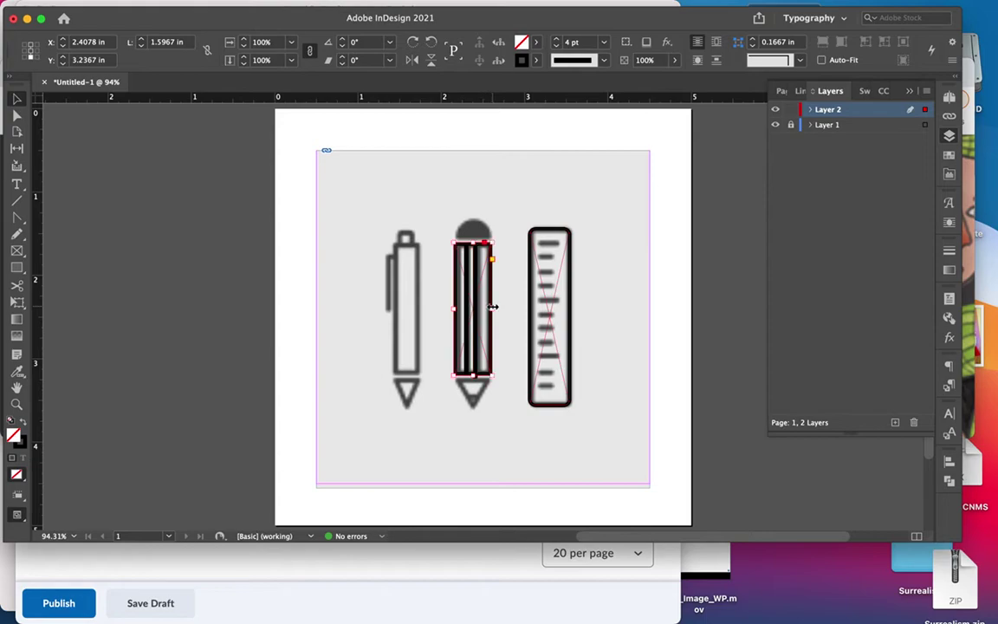
- Select both pencil stripe lines and shorten them together so their ends fit within the pencil body's frame
{"action": "left_click", "coordinate": [468, 313]}
{"action": "left_click", "coordinate": [482, 274], "text": "shift"}
{"action": "key", "text": "shift+F7"}
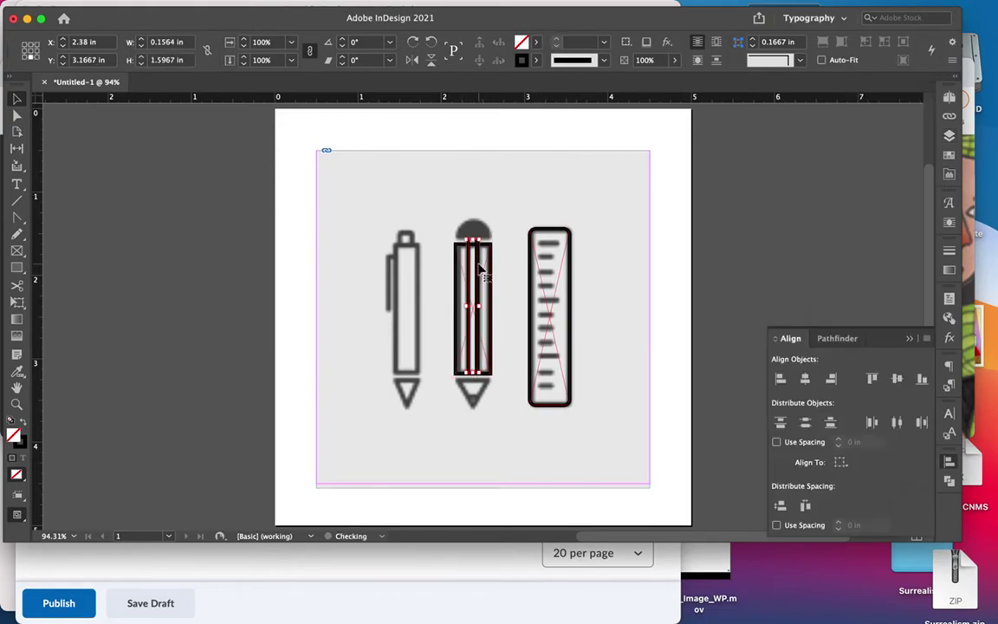
{"action": "key", "text": "super+2"}
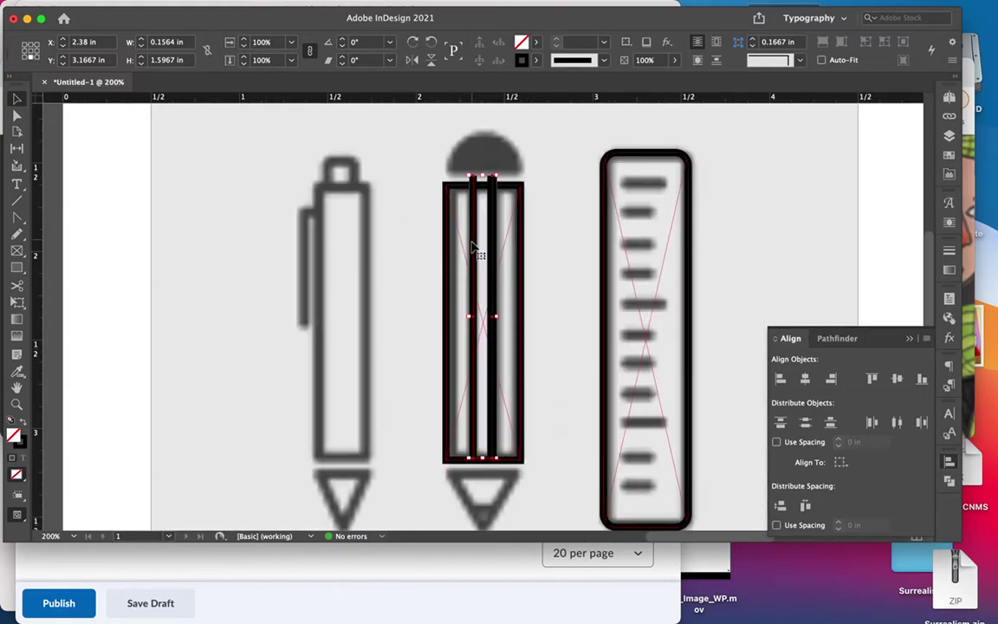
{"action": "key", "text": "Down"}
{"action": "left_click_drag", "start_coordinate": [482, 176], "coordinate": [482, 184]}
{"action": "left_click", "coordinate": [535, 338]}
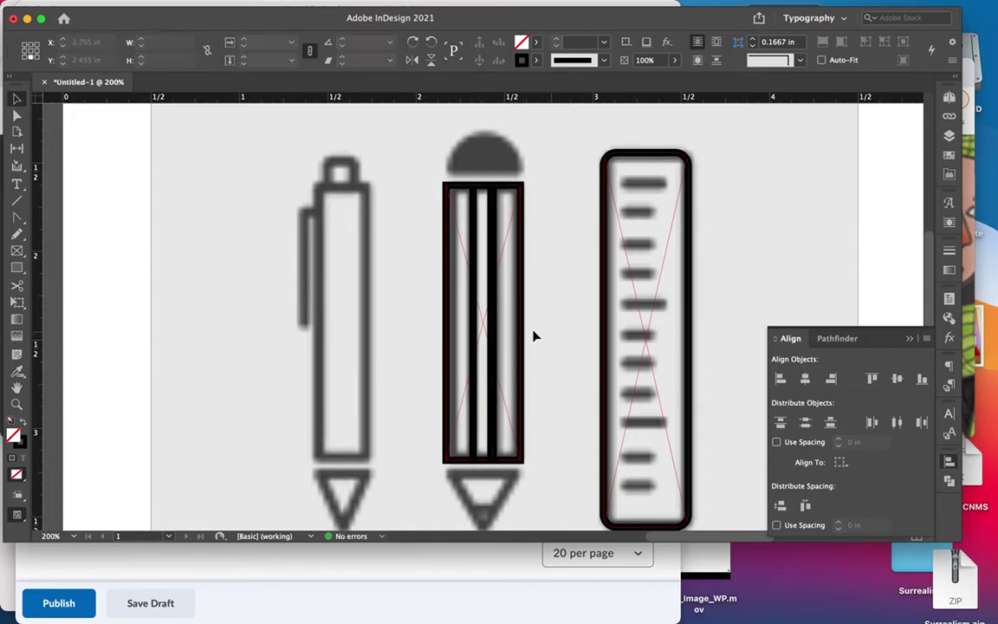
- Space the two stripes evenly inside the pencil body and set both lines to a 3 pt stroke, matching the frames
{"action": "left_click", "coordinate": [496, 332]}
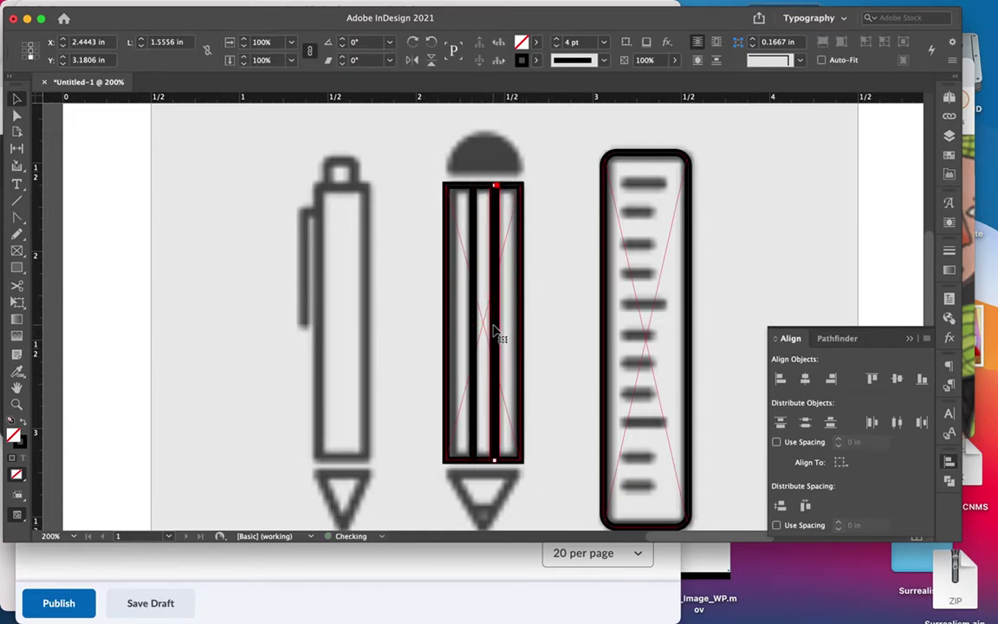
{"action": "left_click", "coordinate": [474, 329]}
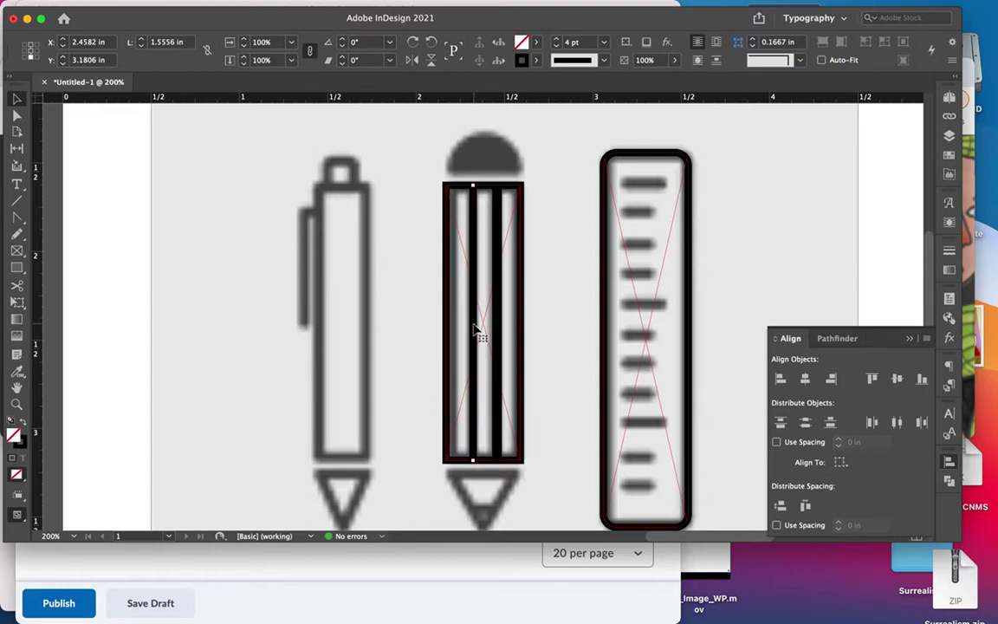
{"action": "left_click", "coordinate": [497, 330]}
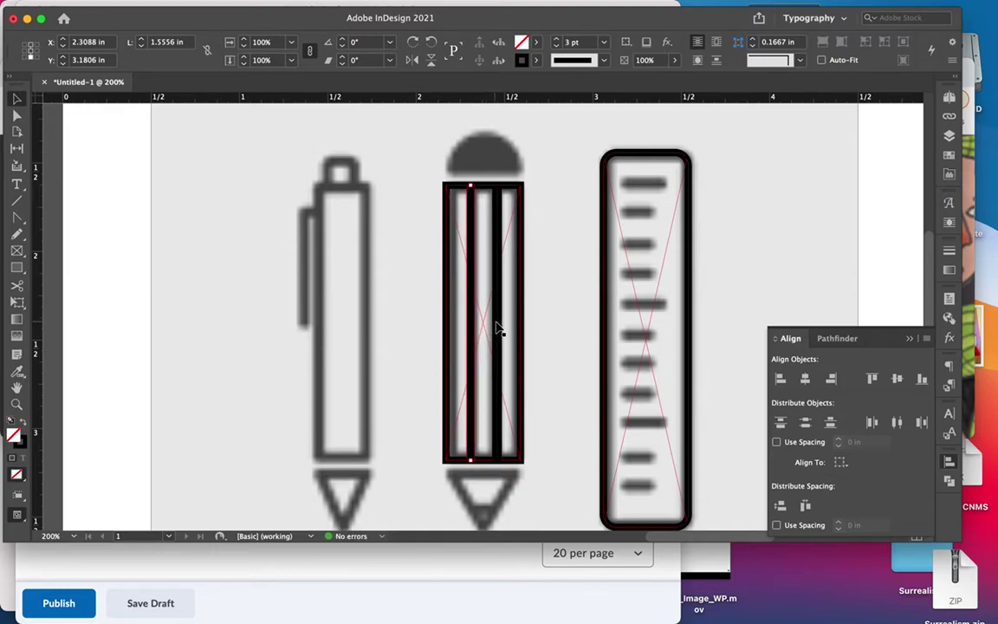
{"action": "left_click", "coordinate": [556, 46]}
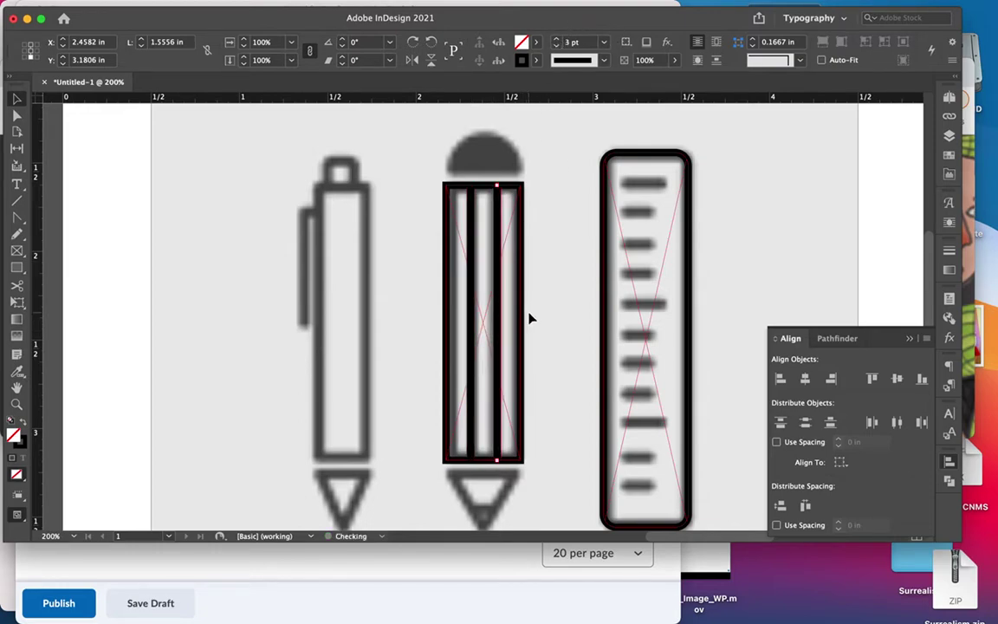
{"action": "left_click", "coordinate": [521, 326]}
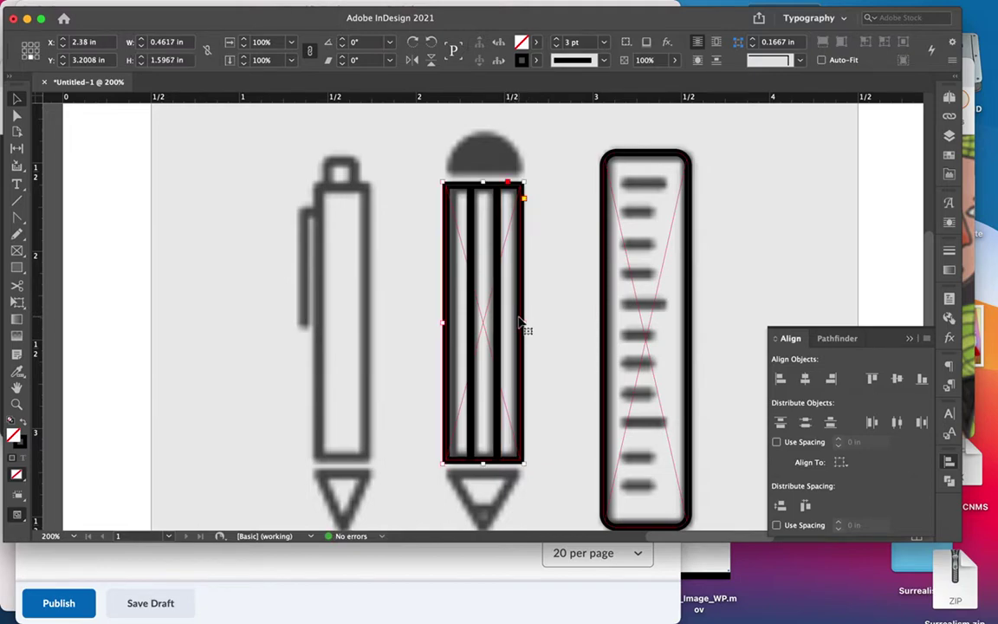
{"action": "left_click", "coordinate": [601, 230]}
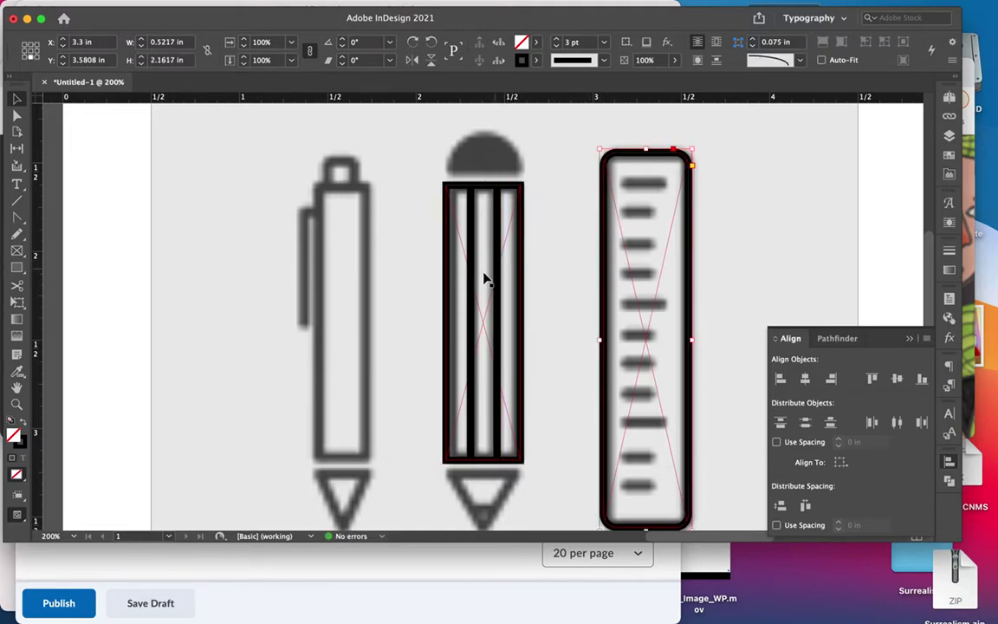
- Shift the pencil's two inner stripes slightly inward and narrow the body frame from its left edge to about 0.44 in wide
{"action": "left_click_drag", "start_coordinate": [473, 279], "coordinate": [475, 280]}
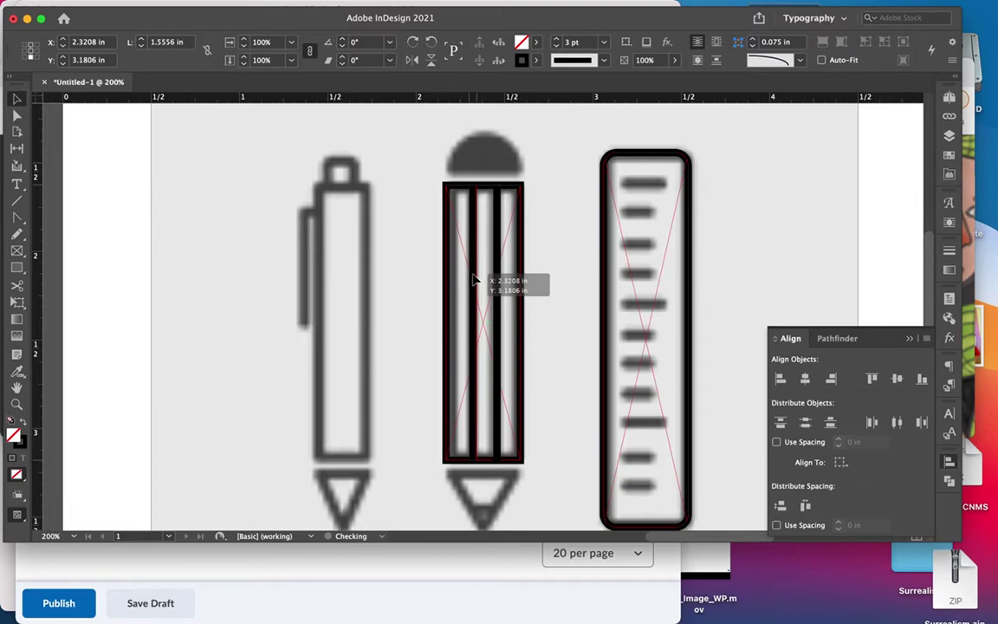
{"action": "left_click", "coordinate": [448, 299]}
{"action": "left_click_drag", "start_coordinate": [443, 323], "coordinate": [445, 322]}
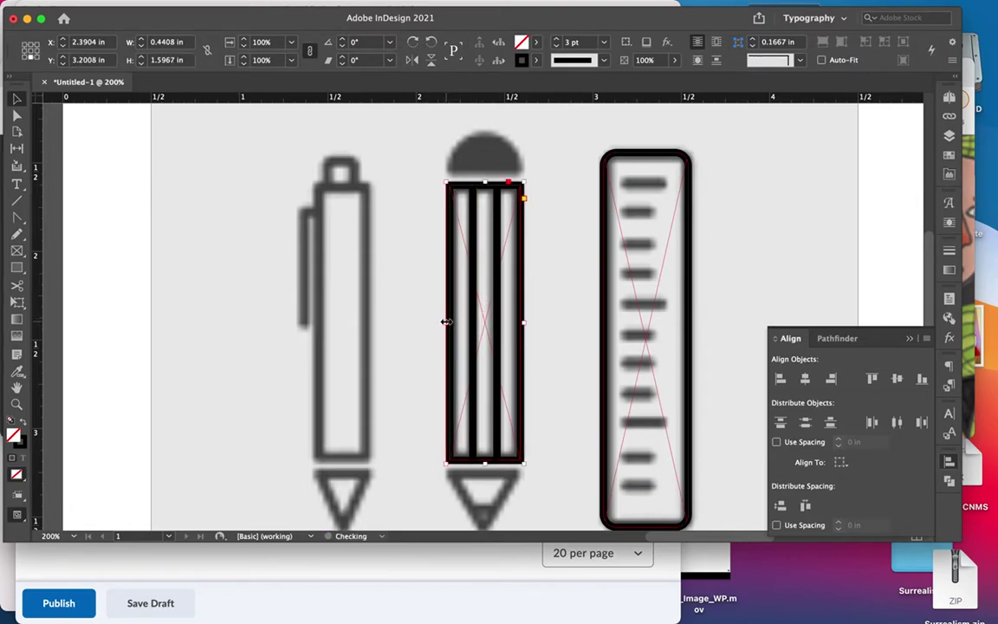
{"action": "left_click_drag", "start_coordinate": [501, 331], "coordinate": [498, 331]}
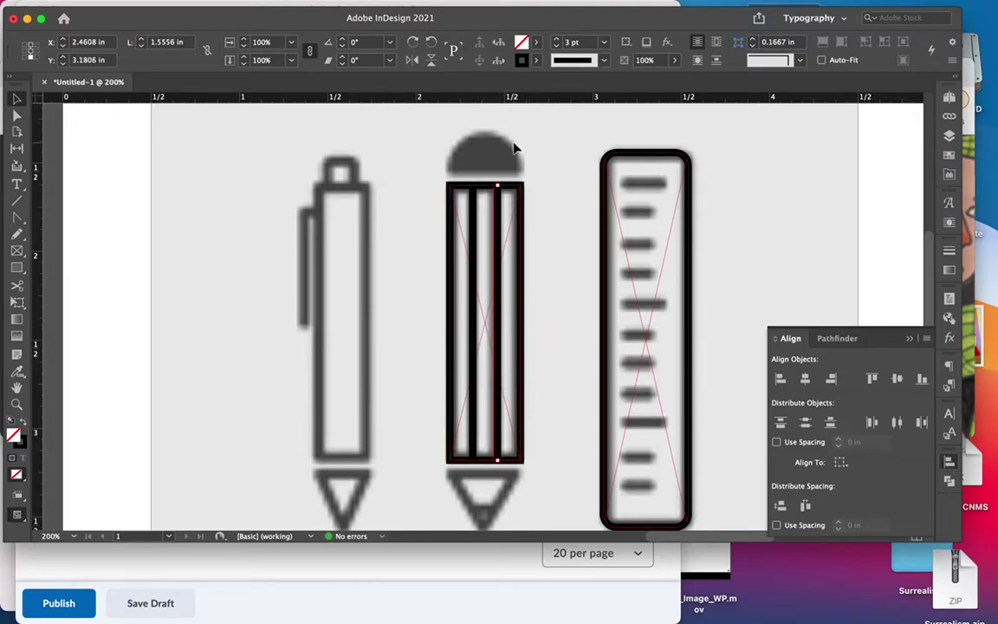
- Draw a circular ellipse frame about 0.45 in across at the pencil's eraser
{"action": "left_click", "coordinate": [17, 251]}
{"action": "left_click", "coordinate": [67, 282]}
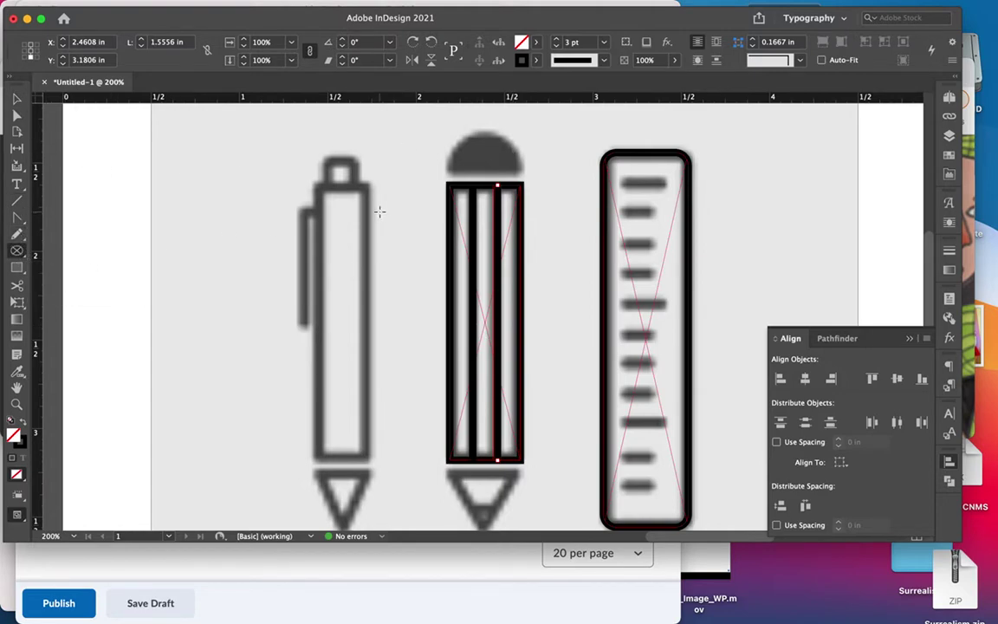
{"action": "scroll", "coordinate": [508, 272], "scroll_direction": "up", "scroll_amount": 5}
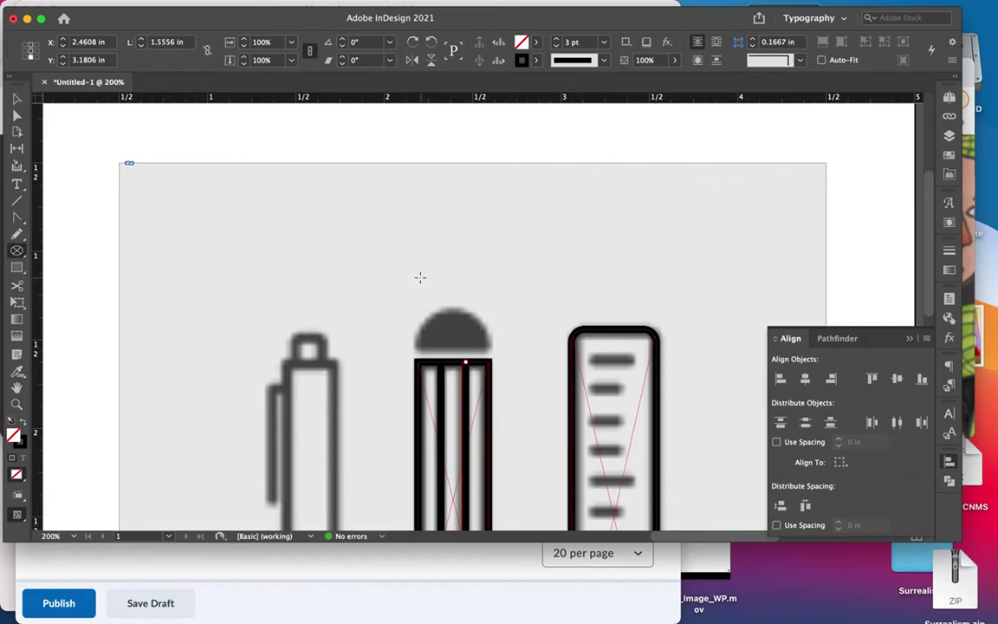
{"action": "left_click_drag", "start_coordinate": [414, 276], "coordinate": [518, 351]}
- Move the circle down over the eraser's dome, and shift the pencil body with its stripes down clear of the eraser
{"action": "left_click", "coordinate": [17, 101]}
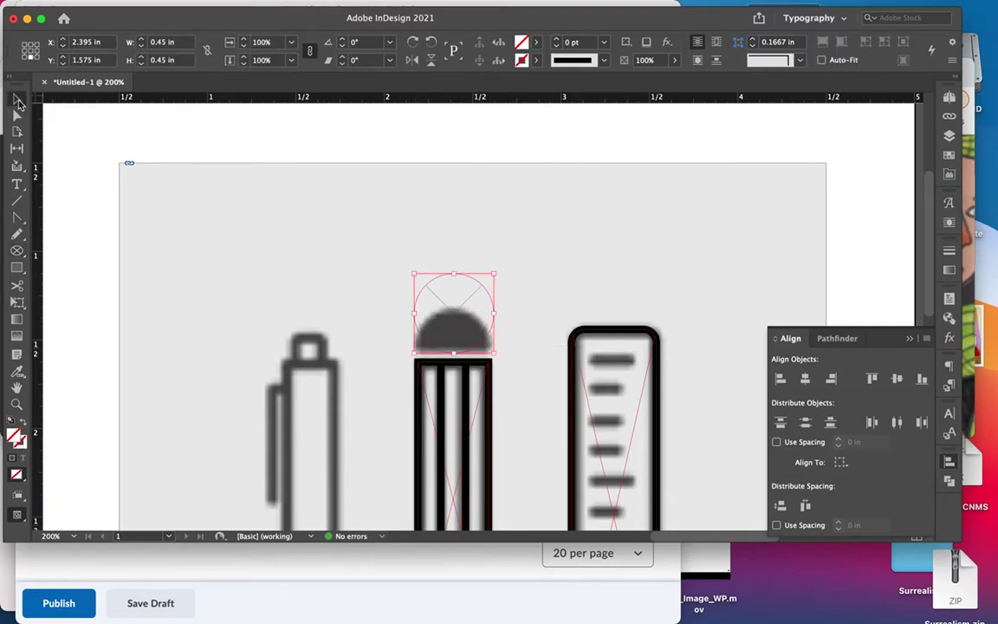
{"action": "left_click_drag", "start_coordinate": [466, 279], "coordinate": [467, 319]}
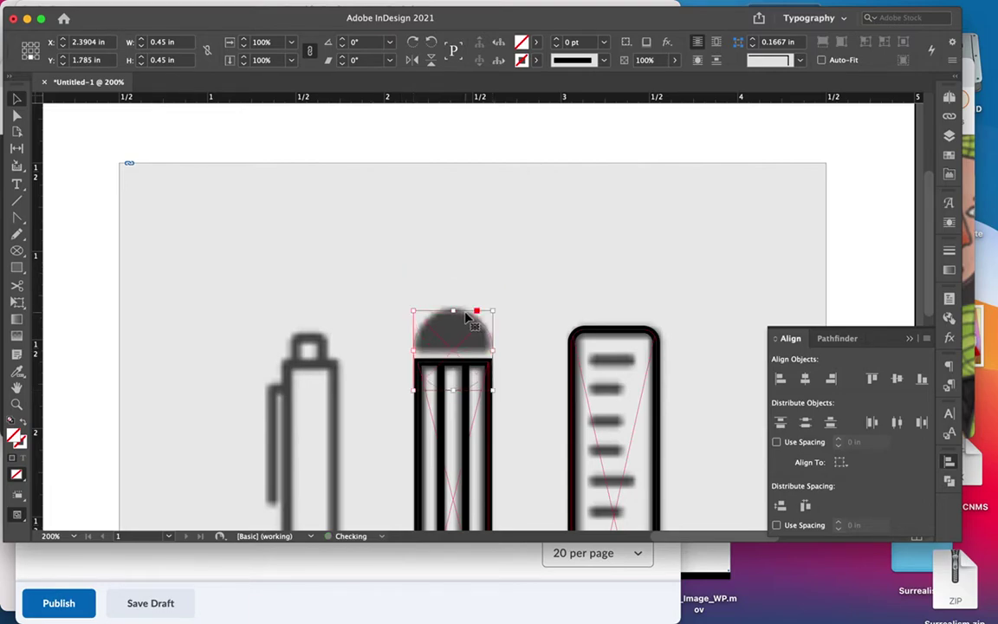
{"action": "left_click_drag", "start_coordinate": [527, 443], "coordinate": [381, 446]}
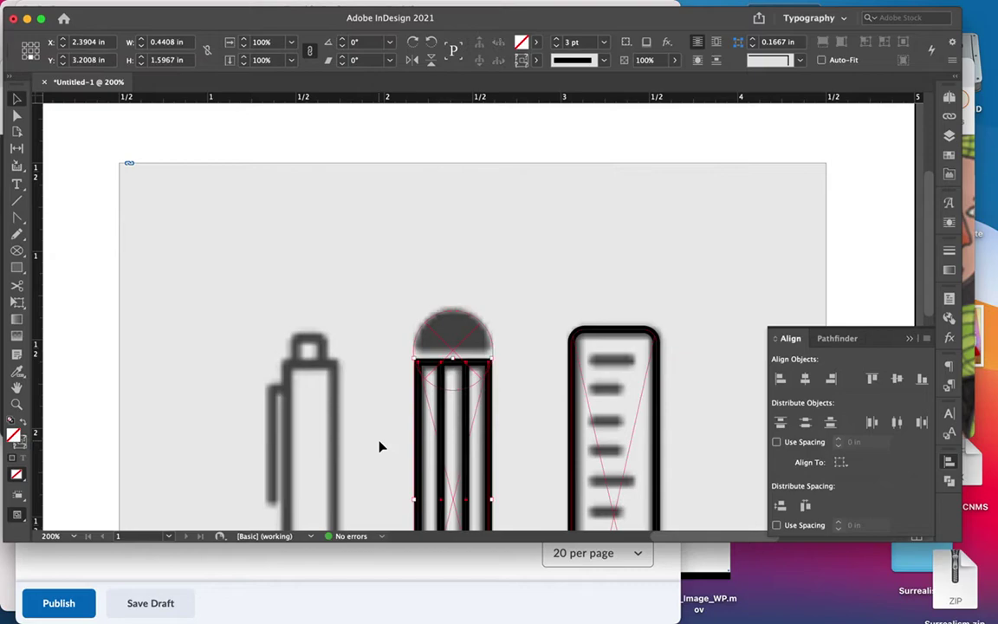
{"action": "left_click_drag", "start_coordinate": [495, 419], "coordinate": [494, 466]}
- Resize the circle to about 0.44 in so it fits the eraser's curve and fill it with Black
{"action": "left_click", "coordinate": [464, 350]}
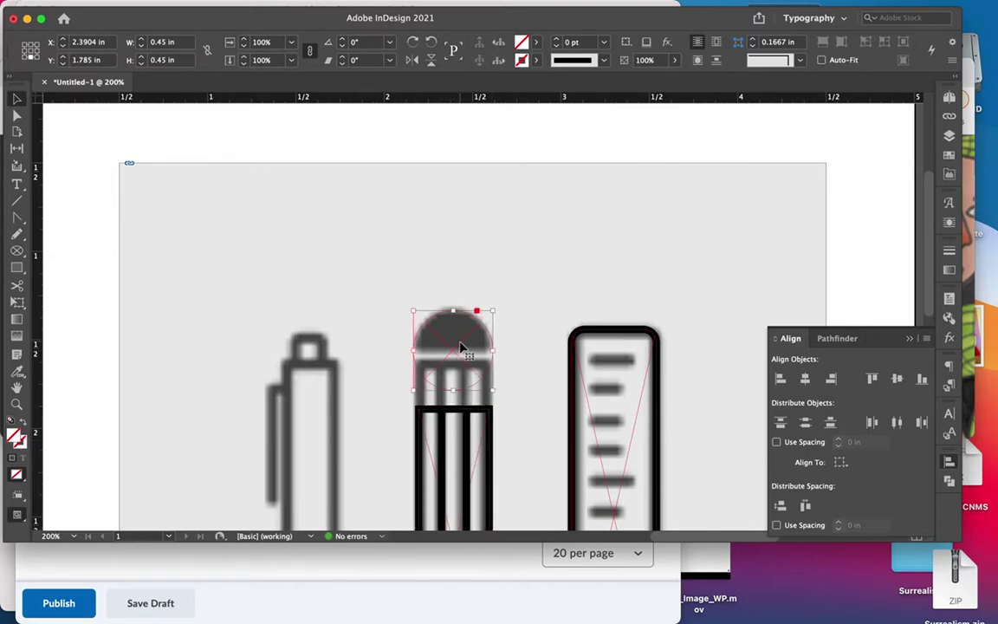
{"action": "key", "text": "Right"}
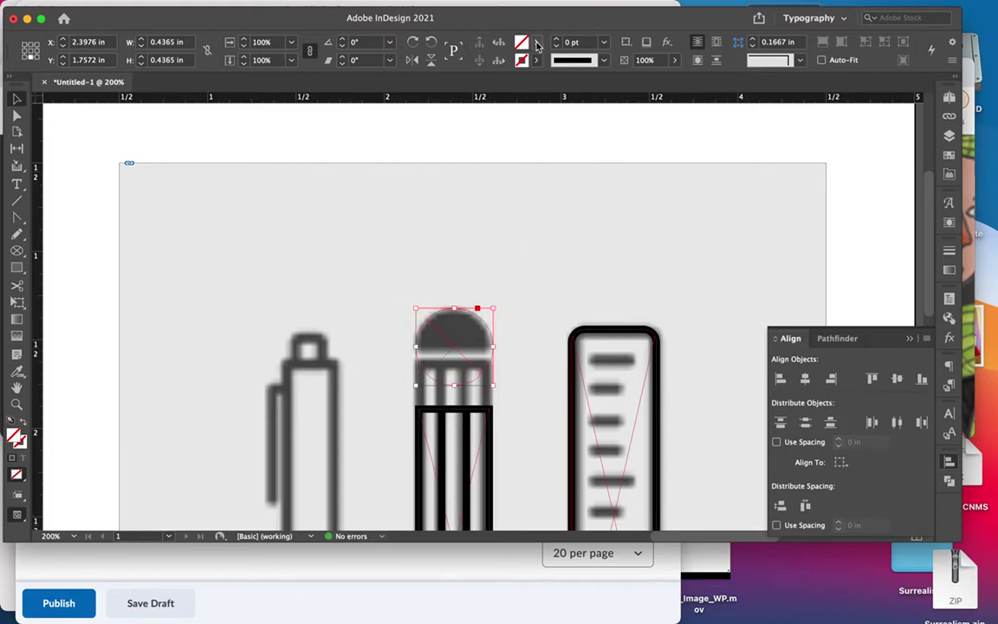
{"action": "left_click", "coordinate": [537, 43]}
{"action": "left_click", "coordinate": [416, 129]}
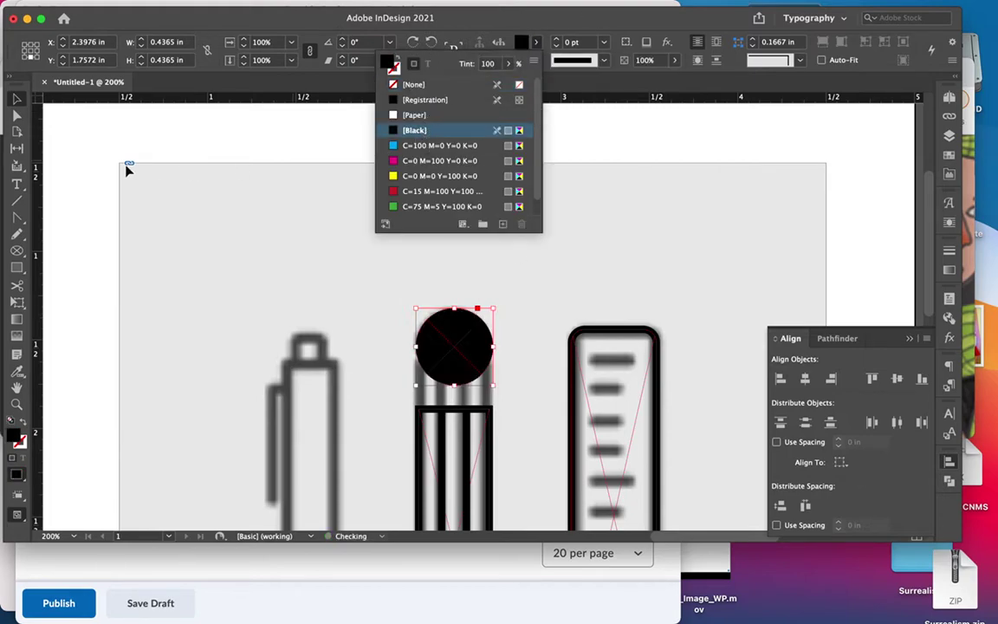
- Draw a rectangle about 0.55 by 0.25 in over the circle's lower half, with a 0 pt stroke and Paper fill
{"action": "left_click", "coordinate": [18, 269]}
{"action": "left_click_drag", "start_coordinate": [406, 347], "coordinate": [504, 389]}
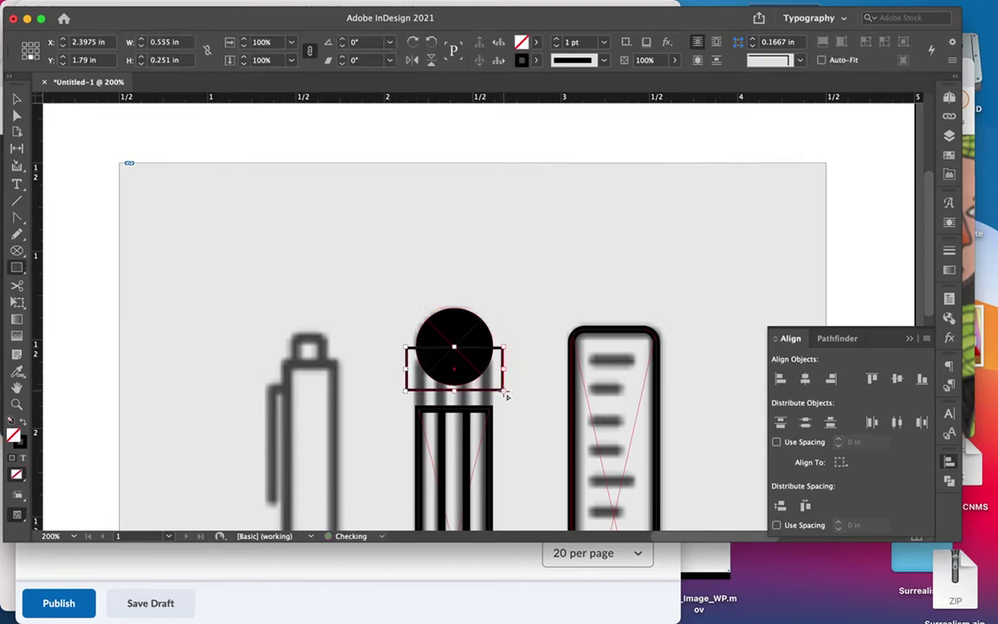
{"action": "left_click", "coordinate": [556, 49]}
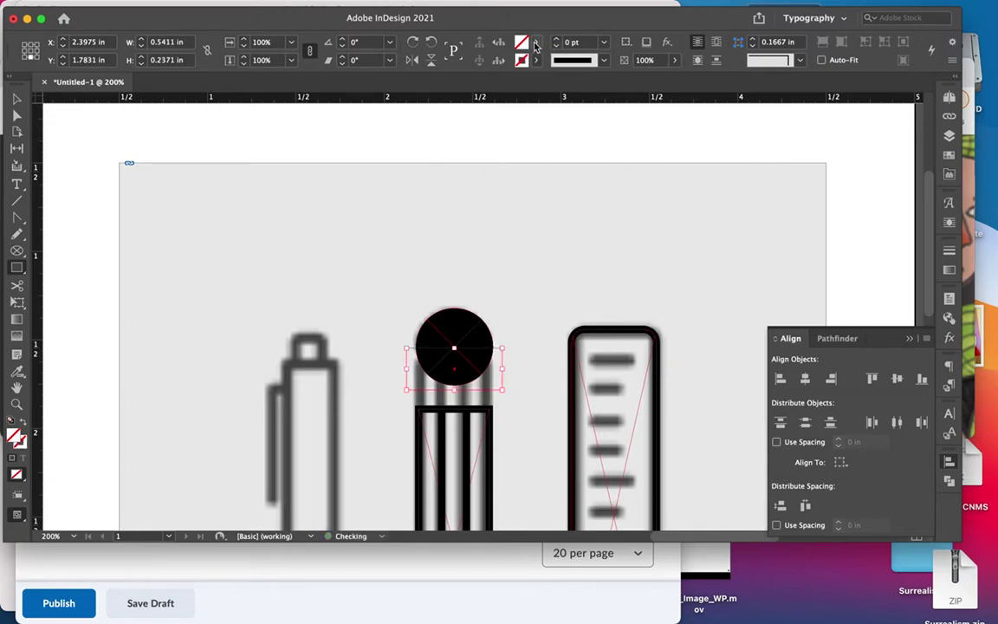
{"action": "left_click", "coordinate": [522, 41]}
{"action": "left_click", "coordinate": [413, 114]}
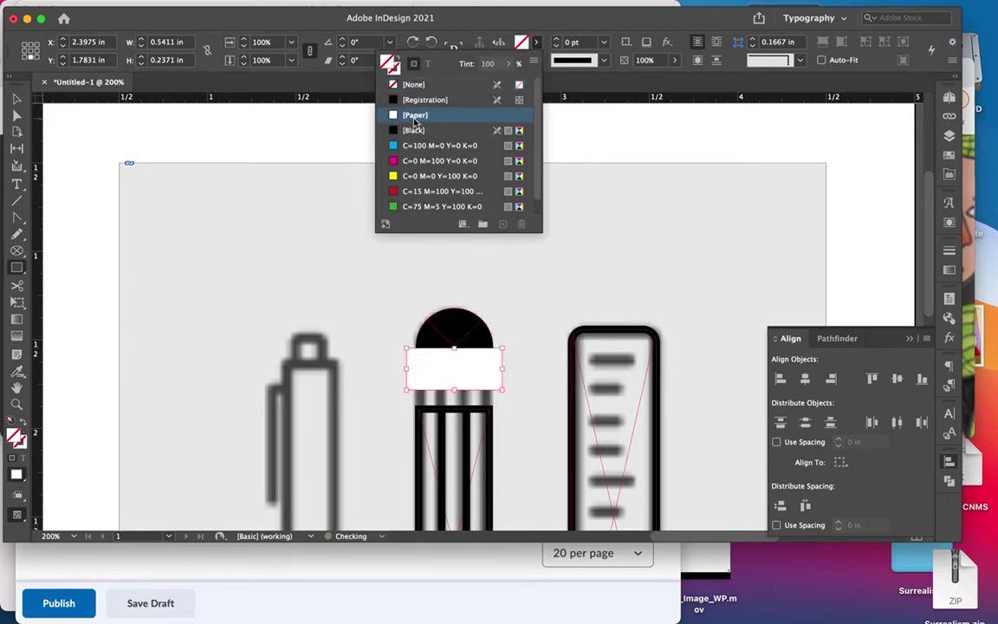
- Subtract the white rectangle from the black circle to leave a half-circle eraser, and move the pencil body back up beneath it
{"action": "left_click", "coordinate": [16, 101]}
{"action": "left_click_drag", "start_coordinate": [406, 348], "coordinate": [406, 307]}
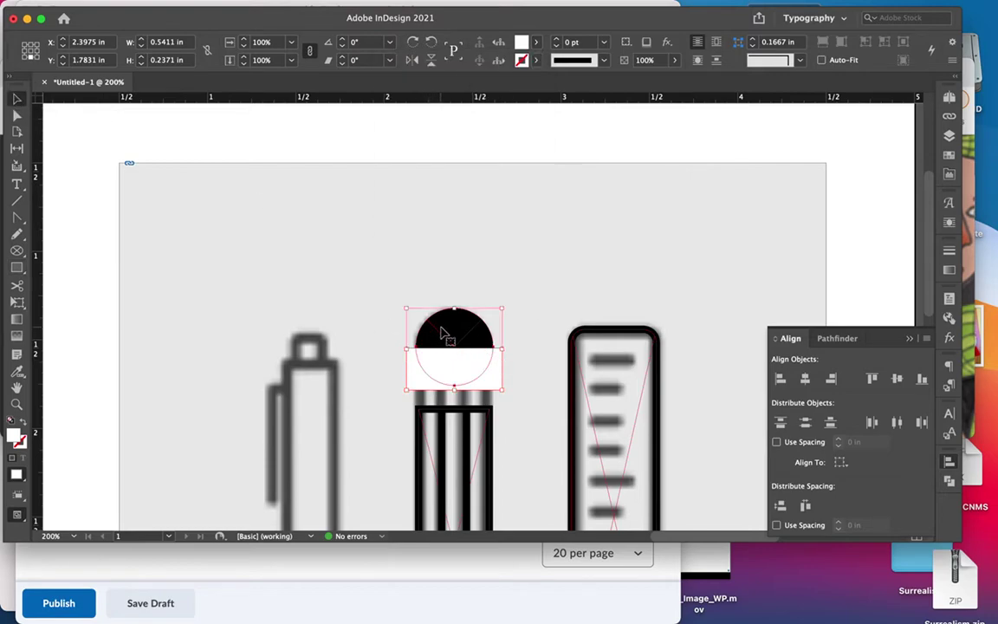
{"action": "left_click", "coordinate": [943, 486]}
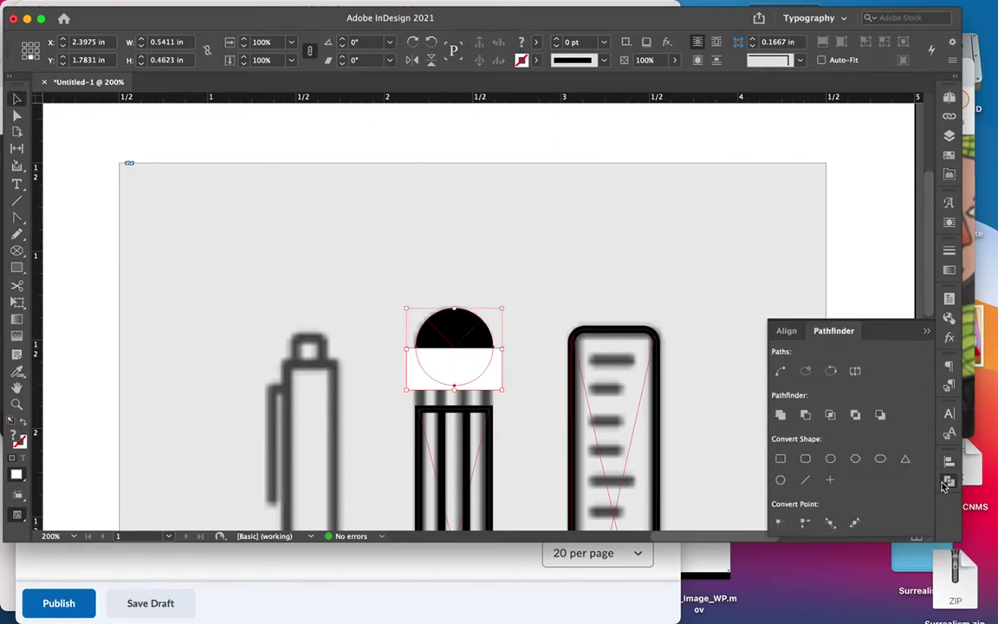
{"action": "left_click", "coordinate": [806, 417]}
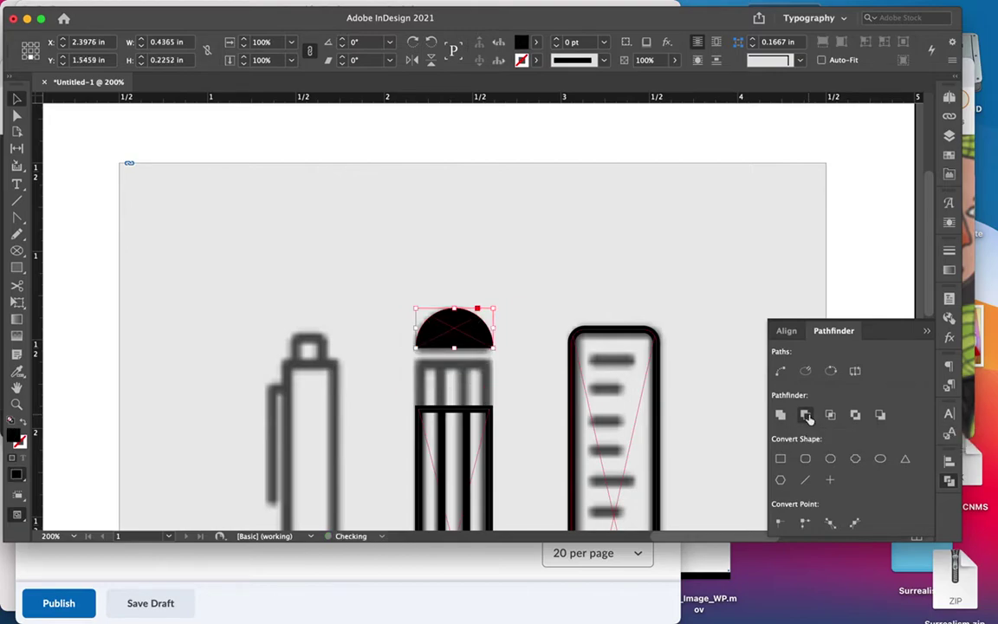
{"action": "left_click", "coordinate": [607, 270]}
{"action": "left_click_drag", "start_coordinate": [492, 438], "coordinate": [494, 394]}
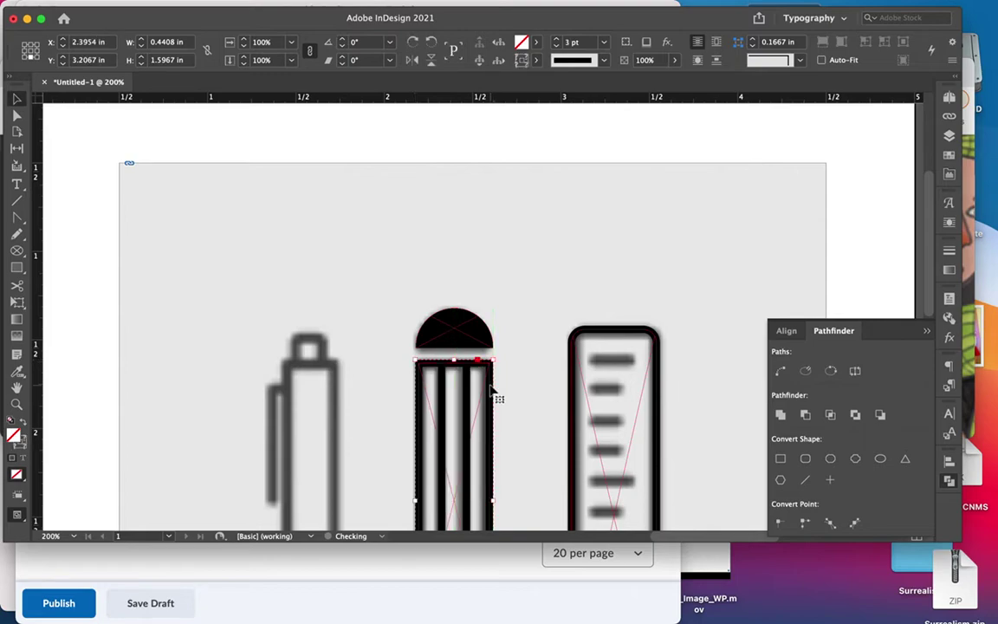
- Draw a square rectangle frame about 0.41 in wide over the pencil's tip and set its stroke to 3 pt
{"action": "scroll", "coordinate": [494, 392], "scroll_direction": "down", "scroll_amount": 10}
{"action": "scroll", "coordinate": [489, 392], "scroll_direction": "up", "scroll_amount": 5}
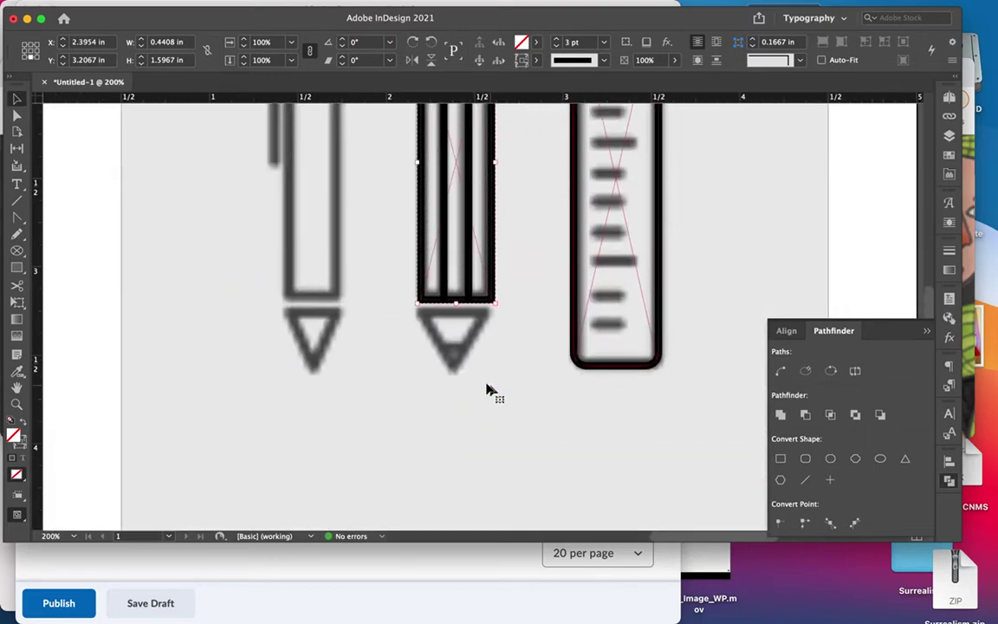
{"action": "left_click", "coordinate": [17, 250]}
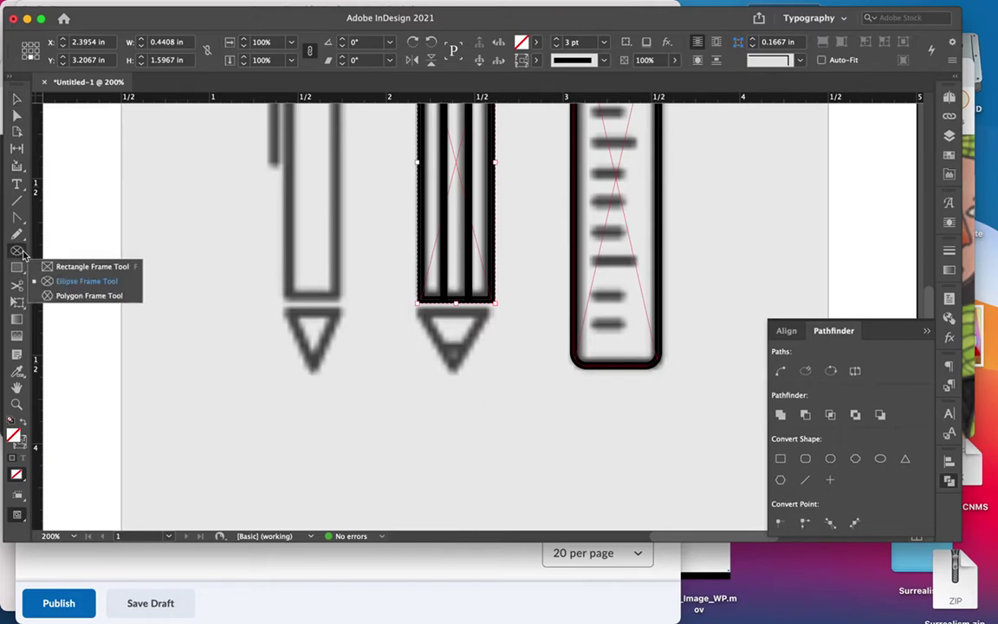
{"action": "left_click", "coordinate": [61, 267]}
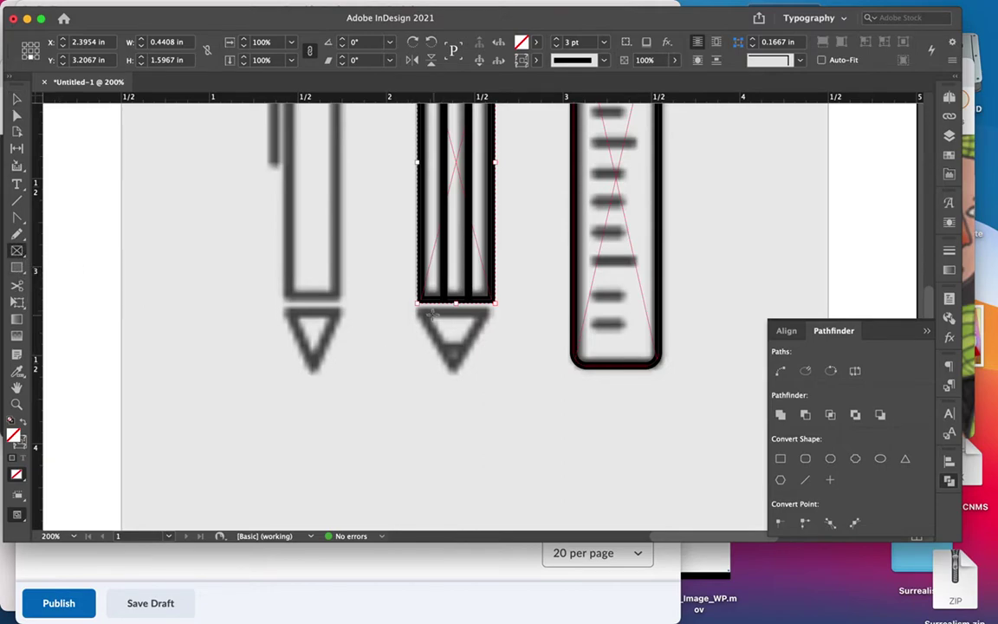
{"action": "left_click_drag", "start_coordinate": [418, 310], "coordinate": [490, 392]}
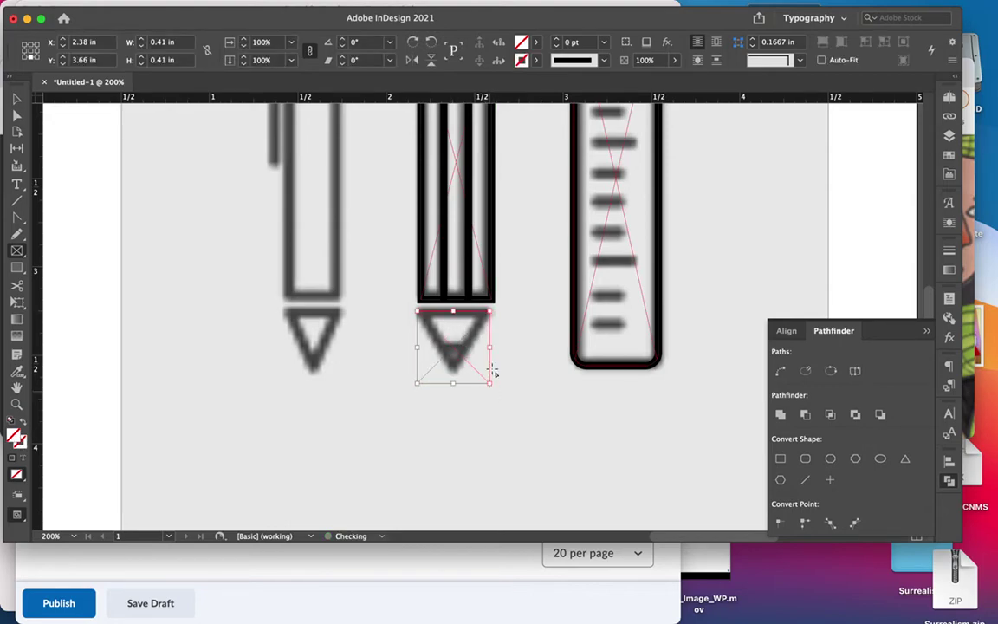
{"action": "left_click", "coordinate": [557, 39]}
{"action": "left_click", "coordinate": [557, 39]}
{"action": "left_click", "coordinate": [557, 38]}
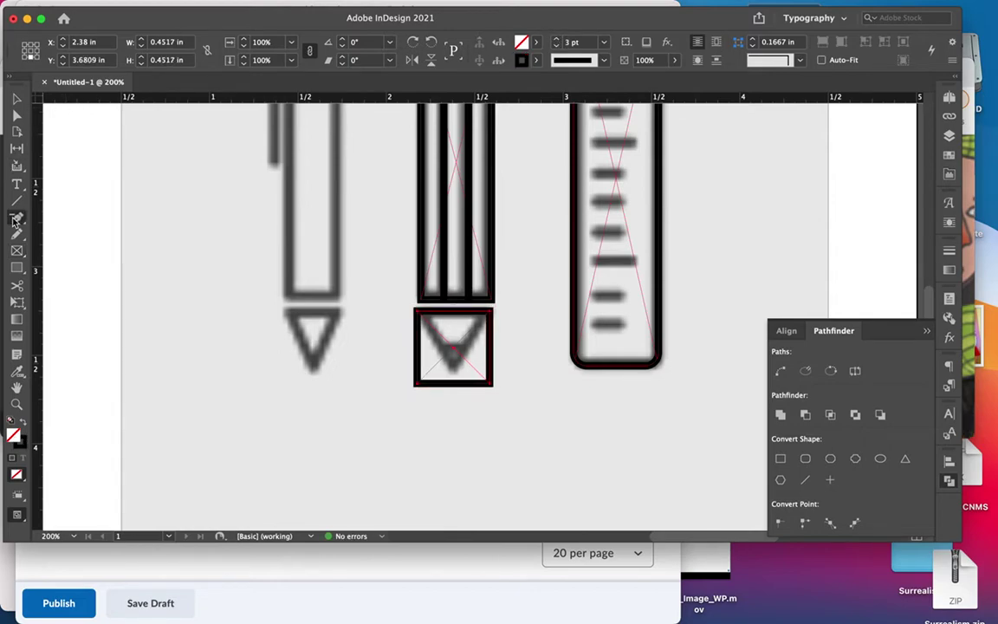
- Add an anchor point at the middle of the tip frame's bottom edge and shorten the frame to about 0.35 in high
{"action": "left_click_drag", "start_coordinate": [17, 217], "coordinate": [61, 251]}
{"action": "key", "text": "v"}
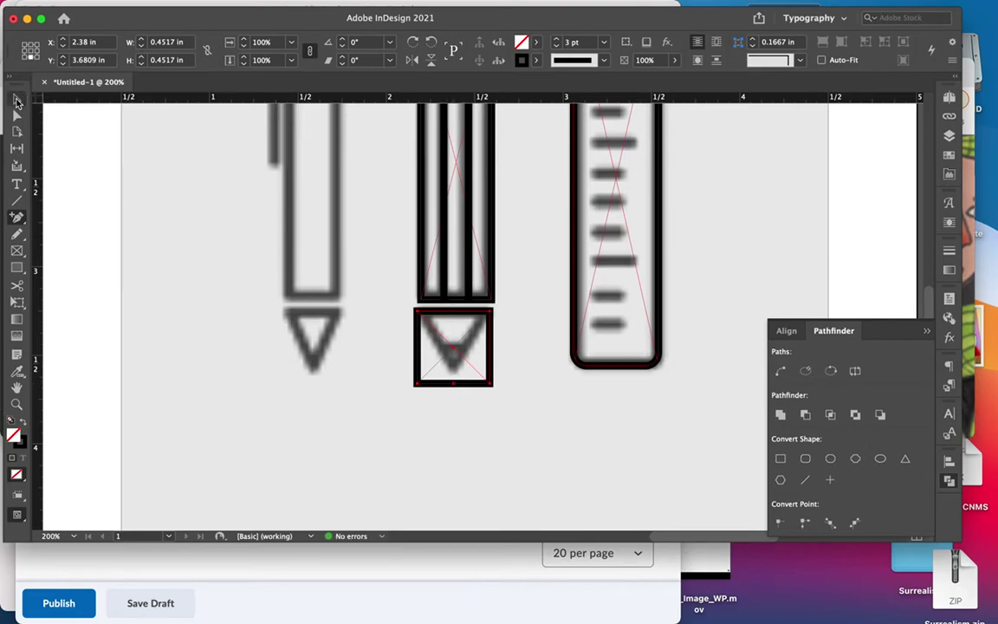
{"action": "left_click_drag", "start_coordinate": [453, 386], "coordinate": [453, 369]}
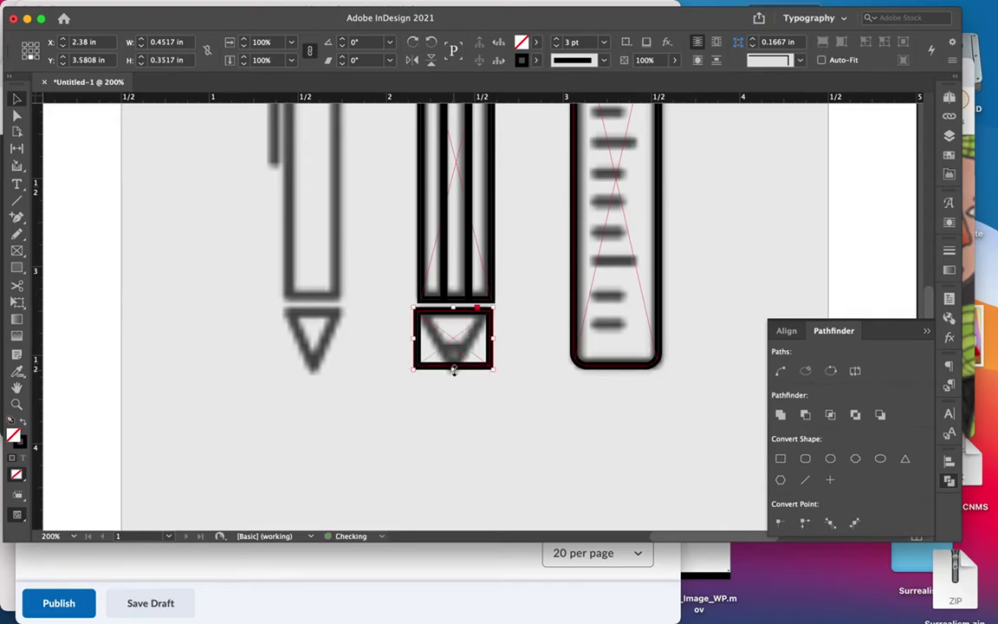
- Delete the tip frame's two bottom corner points to form a triangle, and extend its lower point slightly to match the reference
{"action": "left_click", "coordinate": [16, 218]}
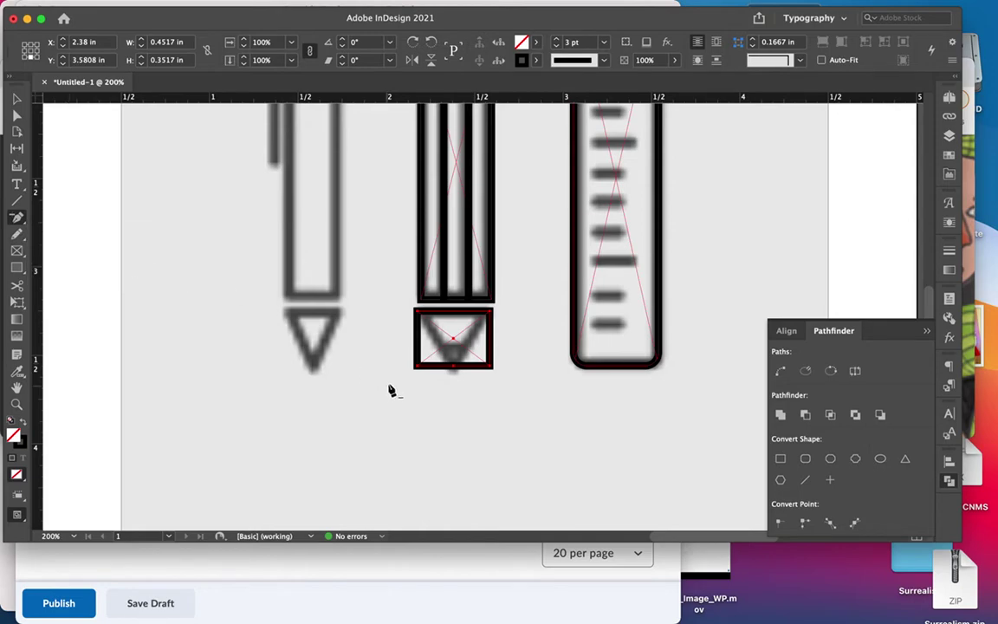
{"action": "left_click", "coordinate": [416, 367]}
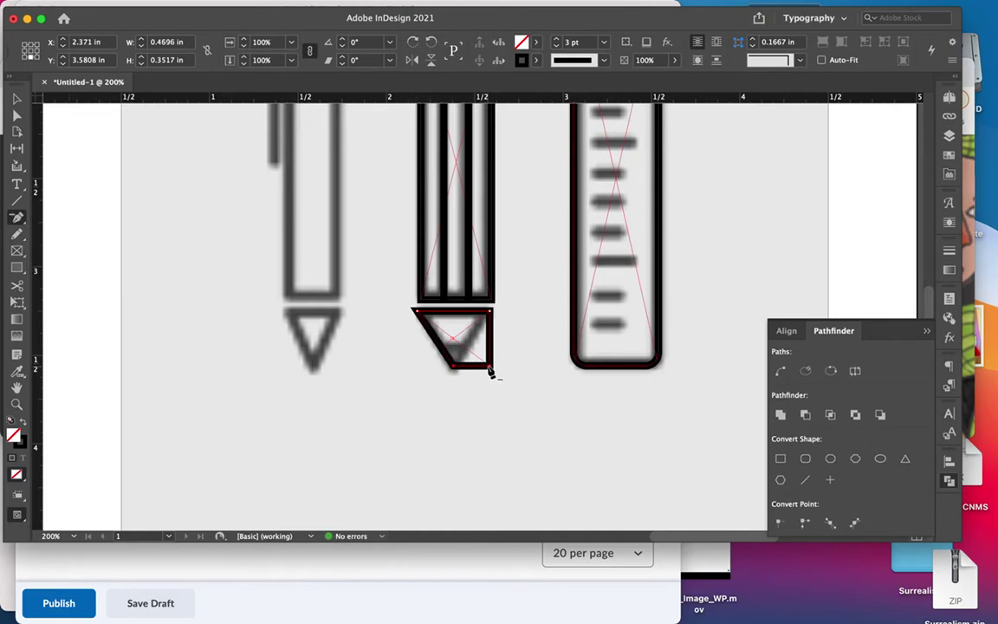
{"action": "left_click", "coordinate": [491, 366]}
{"action": "left_click", "coordinate": [17, 115]}
{"action": "left_click", "coordinate": [428, 383]}
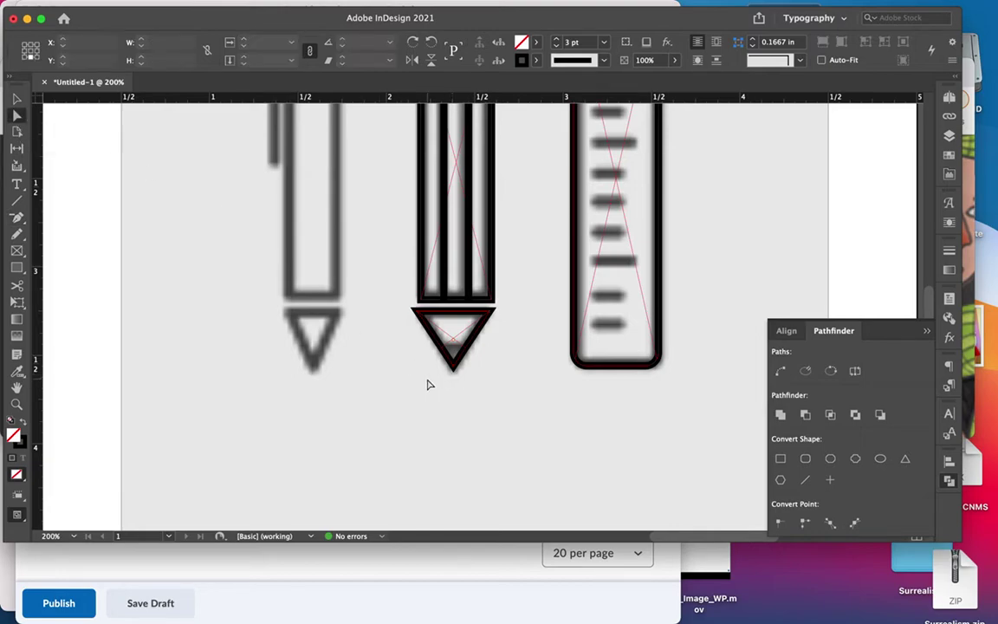
{"action": "left_click", "coordinate": [456, 372]}
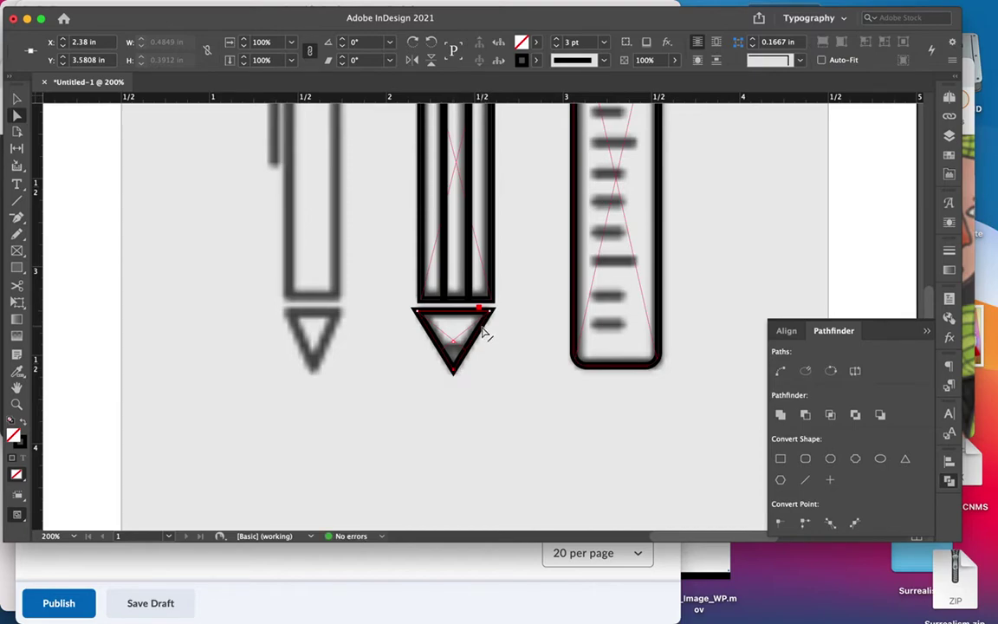
- Duplicate the tip triangle below the pencil and set the copy's stroke to 0 pt
{"action": "left_click", "coordinate": [16, 98]}
{"action": "left_click_drag", "start_coordinate": [470, 350], "coordinate": [517, 438]}
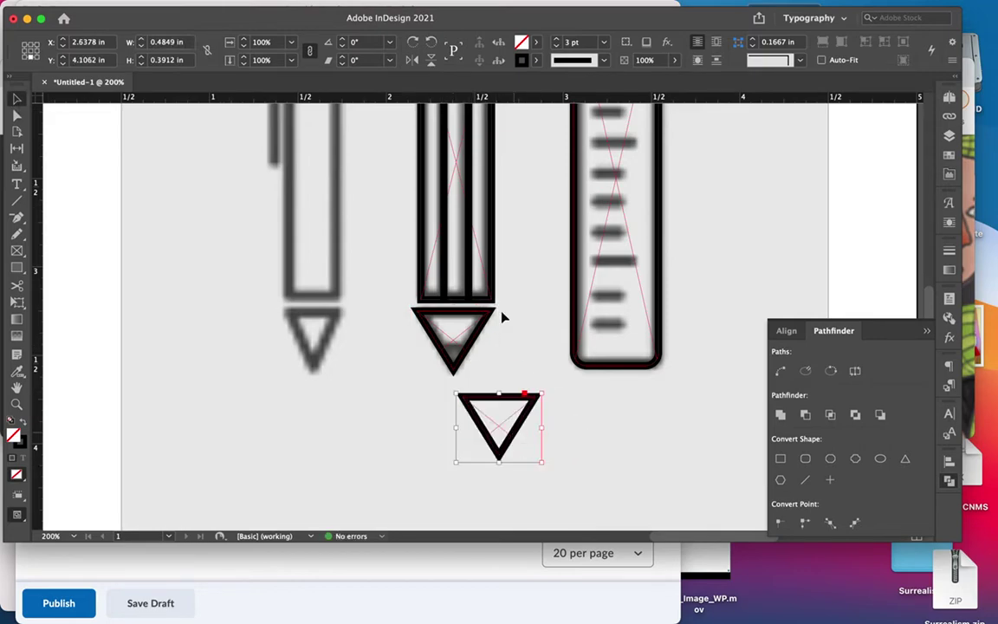
{"action": "left_click", "coordinate": [556, 45]}
{"action": "left_click", "coordinate": [556, 46]}
{"action": "left_click", "coordinate": [556, 46]}
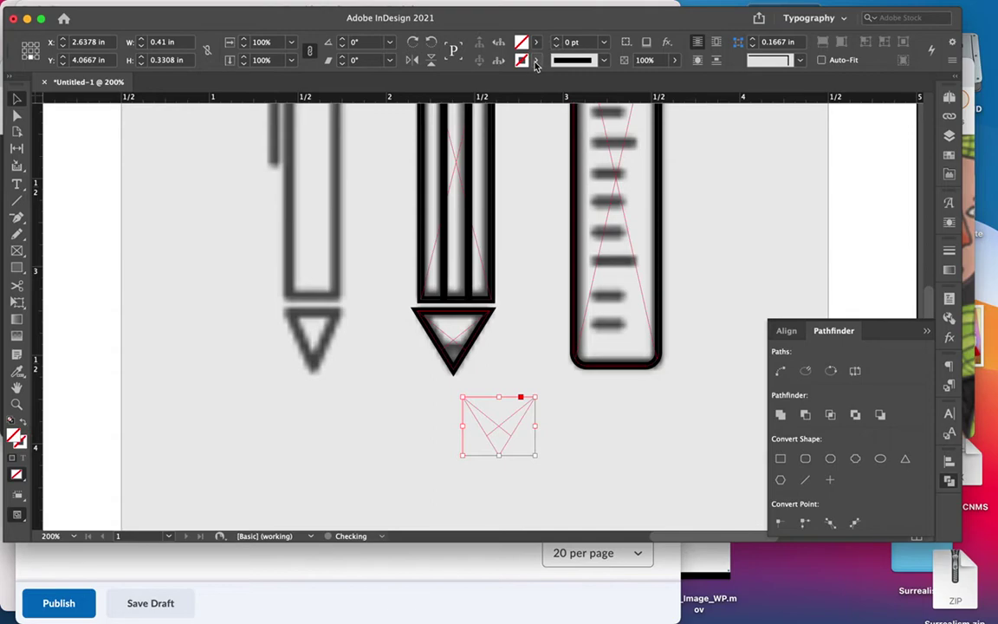
- Fill the triangle copy with Black, shrink it to about 0.18 in wide and place it at the pencil tip's lower point
{"action": "left_click", "coordinate": [536, 44]}
{"action": "left_click", "coordinate": [414, 130]}
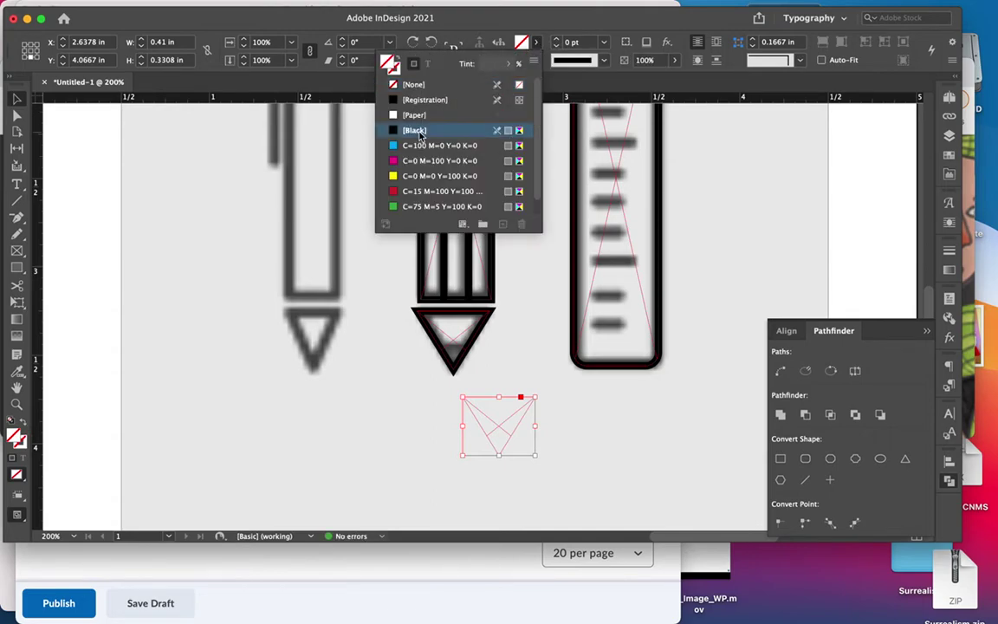
{"action": "mouse_move", "coordinate": [535, 398]}
{"action": "left_mouse_down"}
{"action": "mouse_move", "coordinate": [482, 443]}
{"action": "mouse_move", "coordinate": [454, 365]}
{"action": "left_mouse_up"}
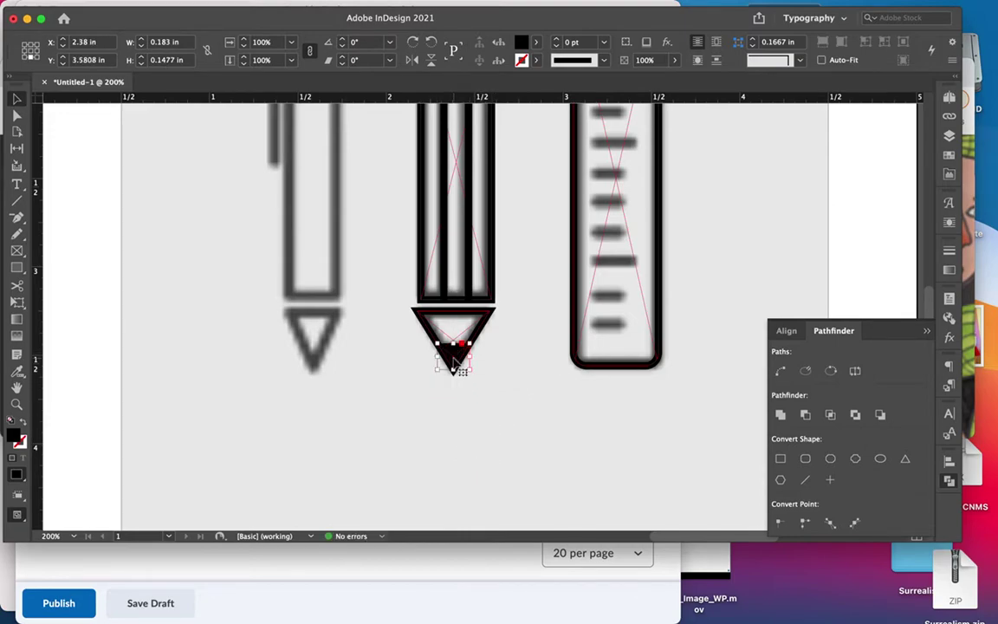
- Duplicate the pencil's outlined tip triangle onto the pen's tip and narrow the copy to about 0.32 in wide
{"action": "left_click_drag", "start_coordinate": [483, 338], "coordinate": [358, 337]}
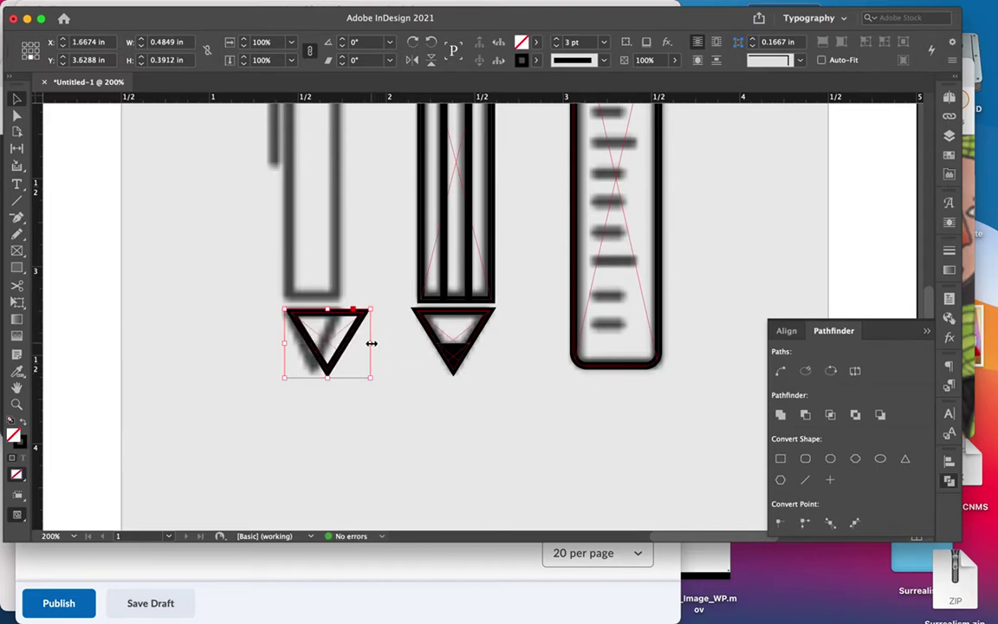
{"action": "left_click_drag", "start_coordinate": [368, 343], "coordinate": [344, 347]}
{"action": "scroll", "coordinate": [384, 321], "scroll_direction": "up", "scroll_amount": 5}
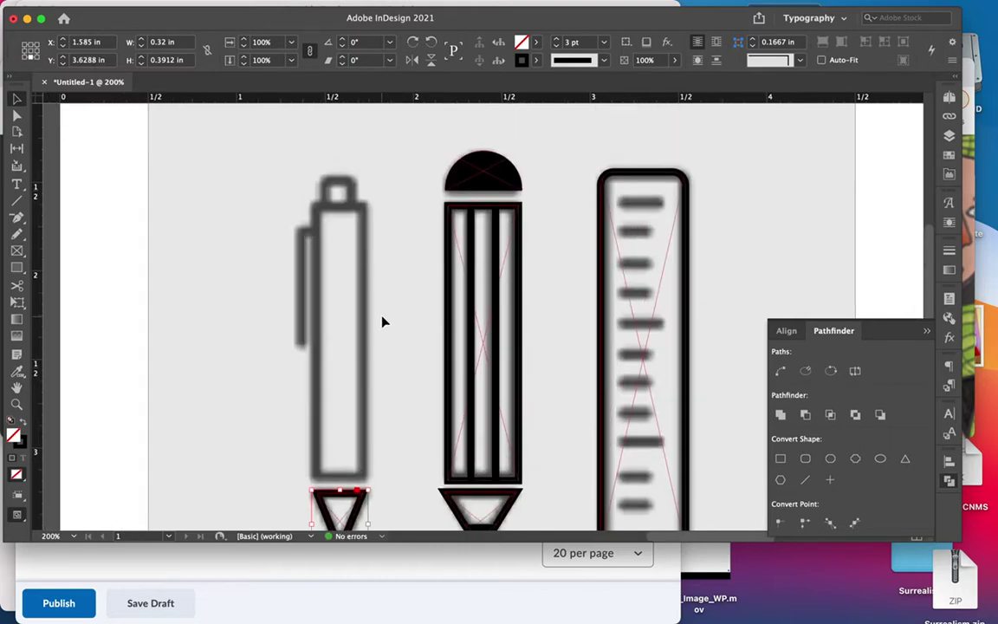
- Draw a frame about 0.295 in wide and 1.565 in tall over the pen's body and give it a 3 pt stroke
{"action": "left_click", "coordinate": [15, 251]}
{"action": "mouse_move", "coordinate": [299, 135]}
{"action": "left_mouse_down"}
{"action": "mouse_move", "coordinate": [350, 299]}
{"action": "mouse_move", "coordinate": [351, 409]}
{"action": "left_mouse_up"}
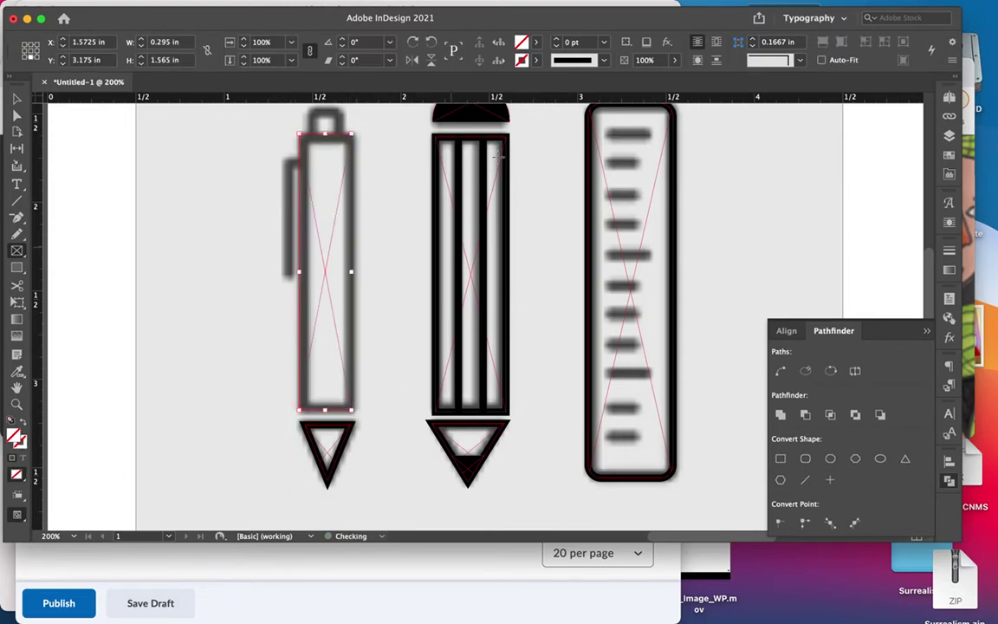
{"action": "left_click", "coordinate": [556, 40]}
{"action": "left_click", "coordinate": [557, 40]}
{"action": "left_click", "coordinate": [557, 40]}
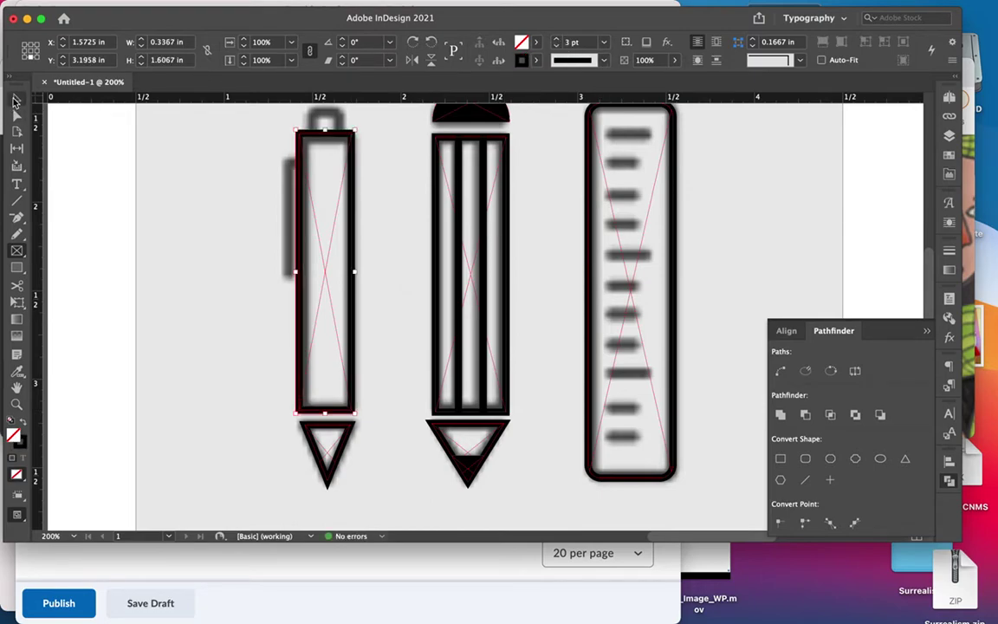
- Align the pen body's stroke to the inside and lower its top edge so the frame is about 1.545 in tall
{"action": "left_click", "coordinate": [949, 251]}
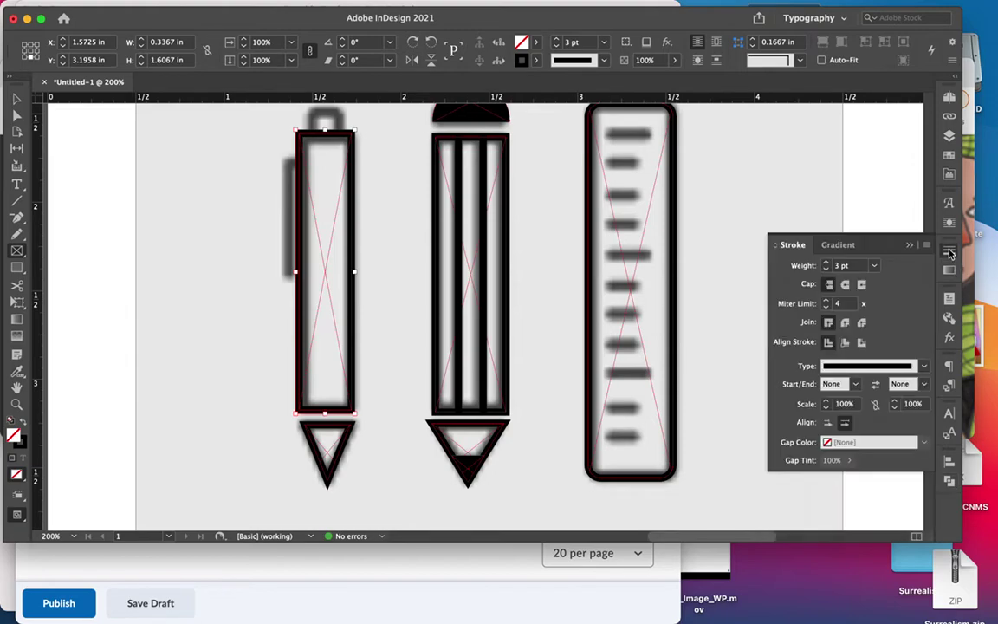
{"action": "left_click", "coordinate": [847, 343]}
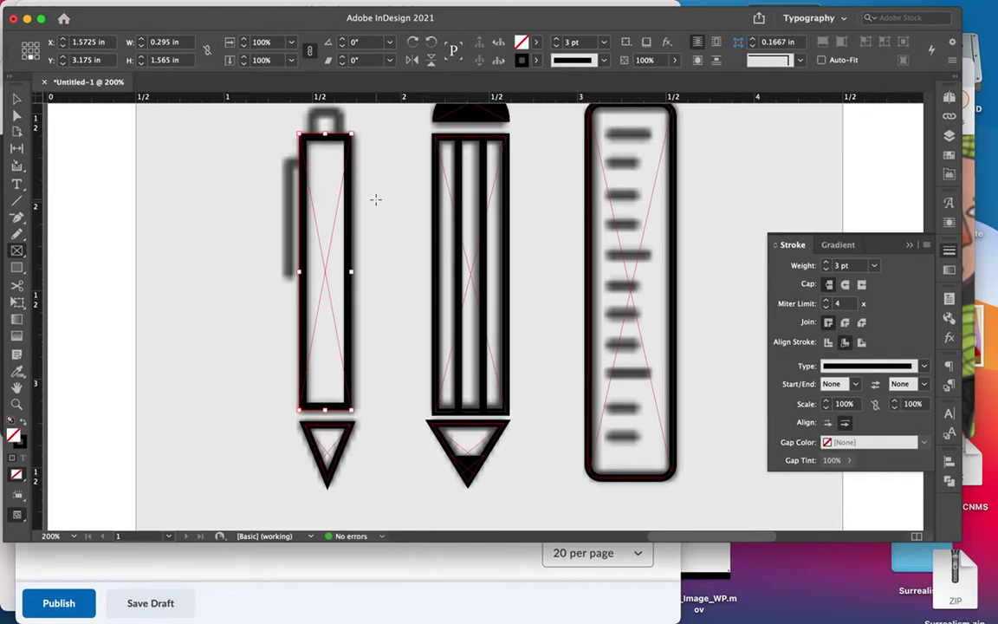
{"action": "scroll", "coordinate": [129, 227], "scroll_direction": "up", "scroll_amount": 5}
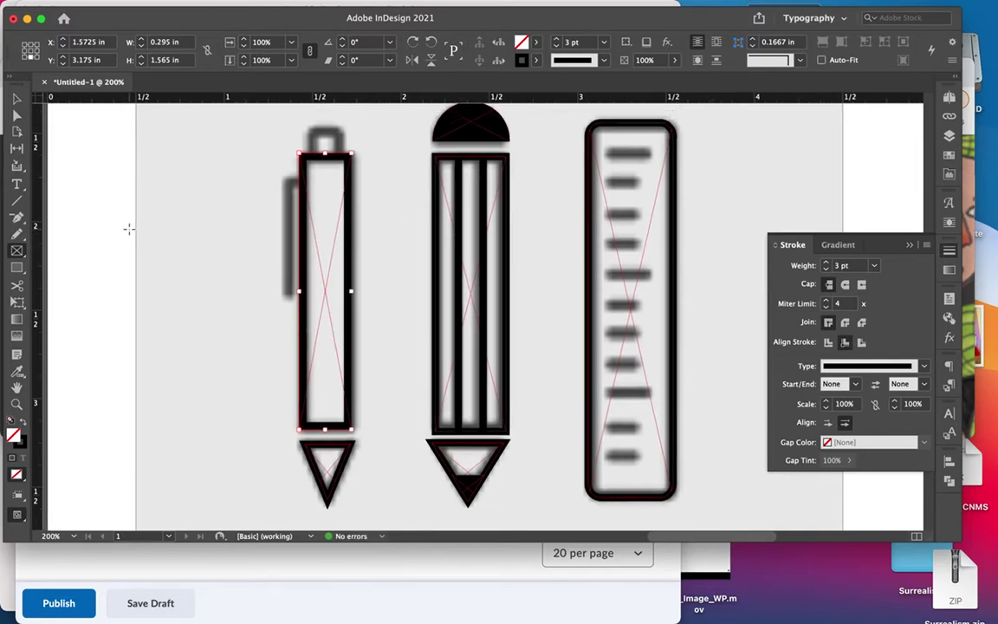
{"action": "key", "text": "v"}
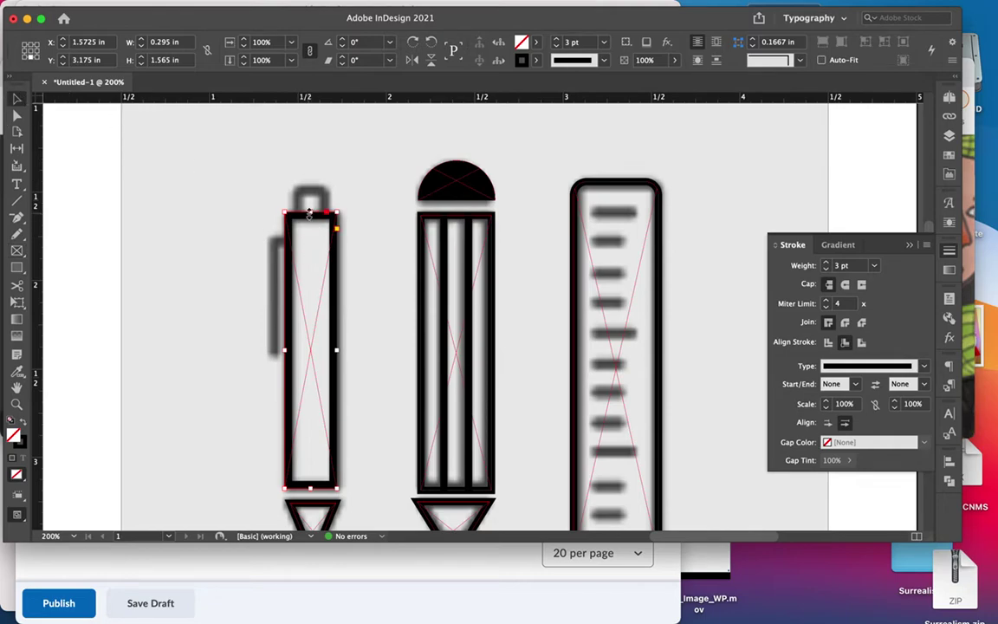
{"action": "left_click_drag", "start_coordinate": [310, 212], "coordinate": [308, 215]}
- Draw a frame about 0.183 in wide over the pen's top button and extend it down to about 0.175 in tall
{"action": "left_click", "coordinate": [24, 251]}
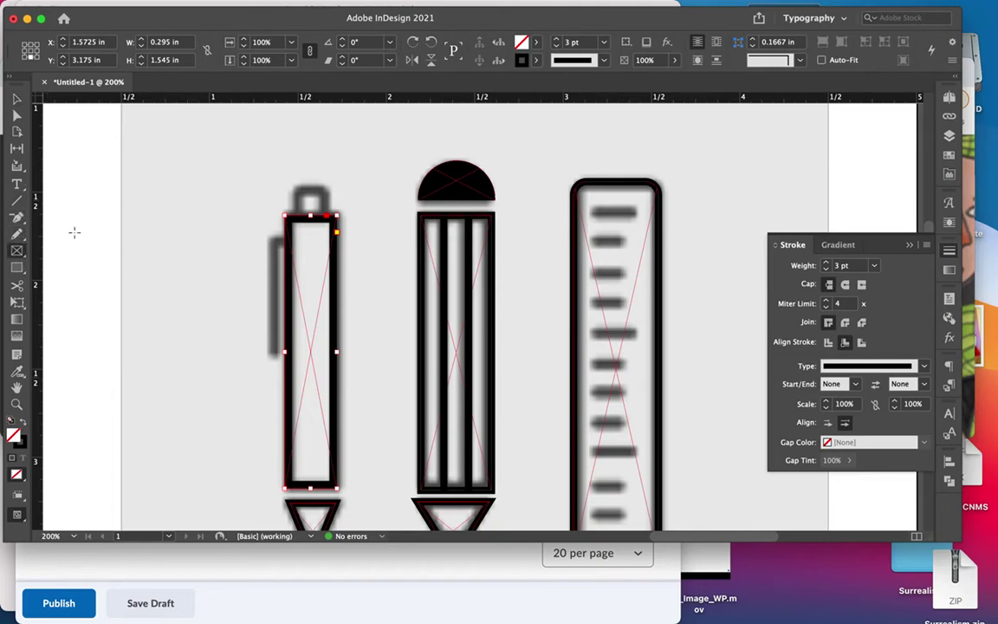
{"action": "left_click_drag", "start_coordinate": [294, 187], "coordinate": [329, 219]}
{"action": "key", "text": "slash"}
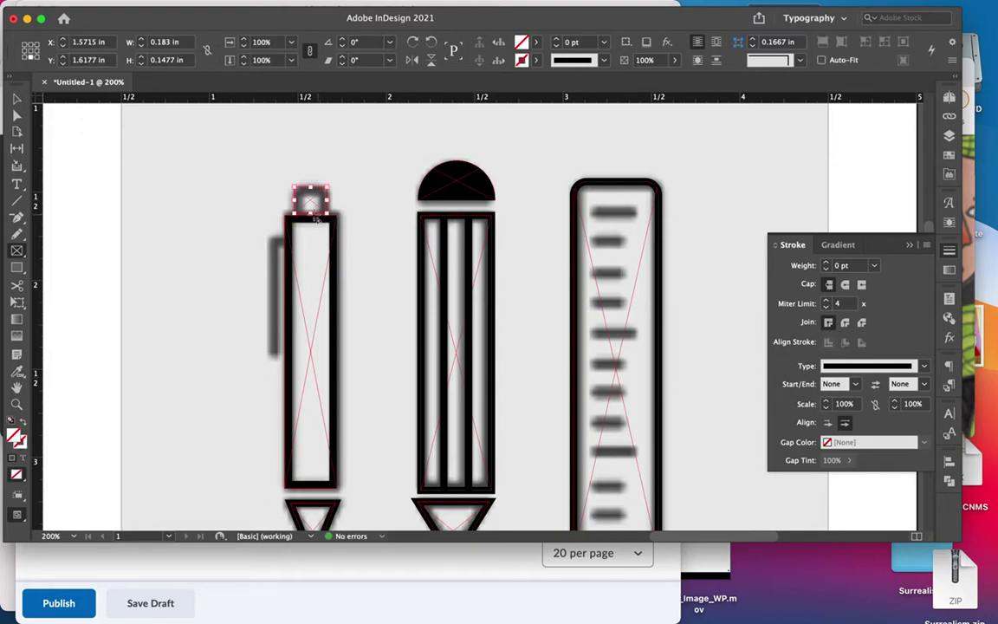
{"action": "left_click", "coordinate": [15, 100]}
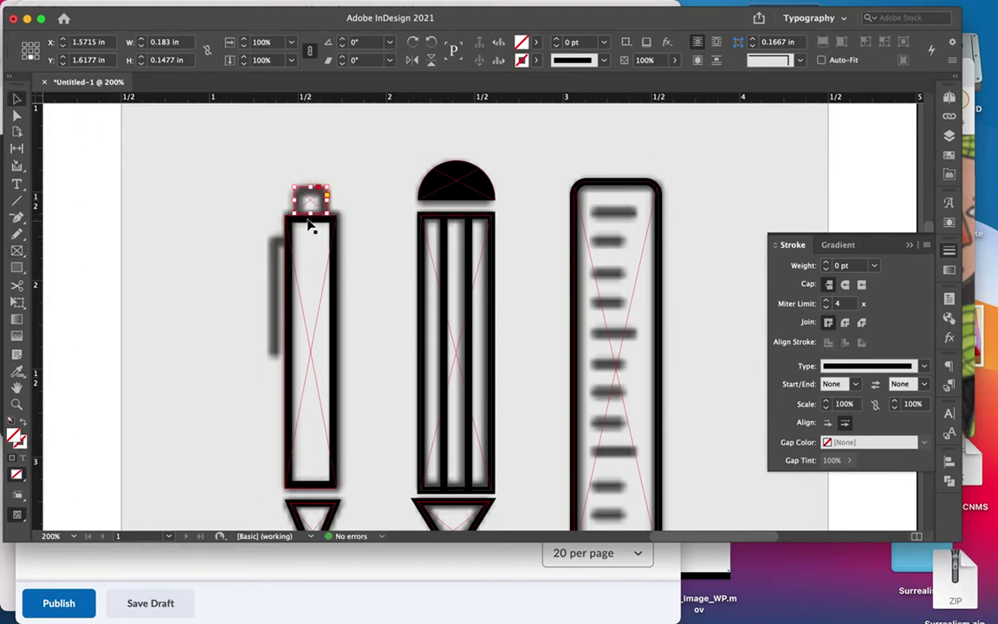
{"action": "left_click_drag", "start_coordinate": [309, 213], "coordinate": [309, 218]}
- Give the pen's button frame the Rounded corner shape and a 3 pt stroke
{"action": "left_click", "coordinate": [799, 59]}
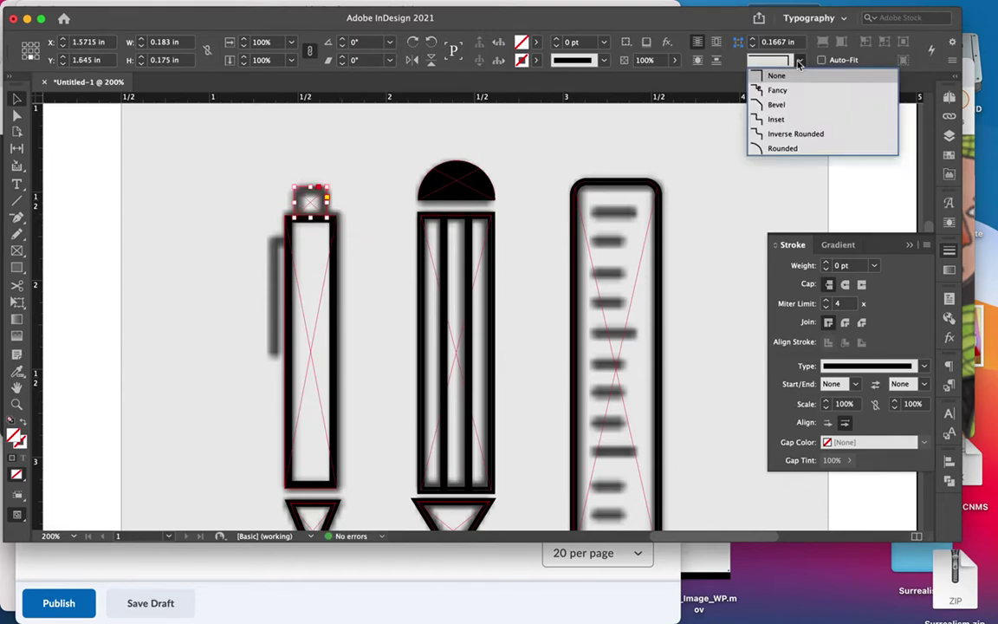
{"action": "left_click", "coordinate": [776, 149]}
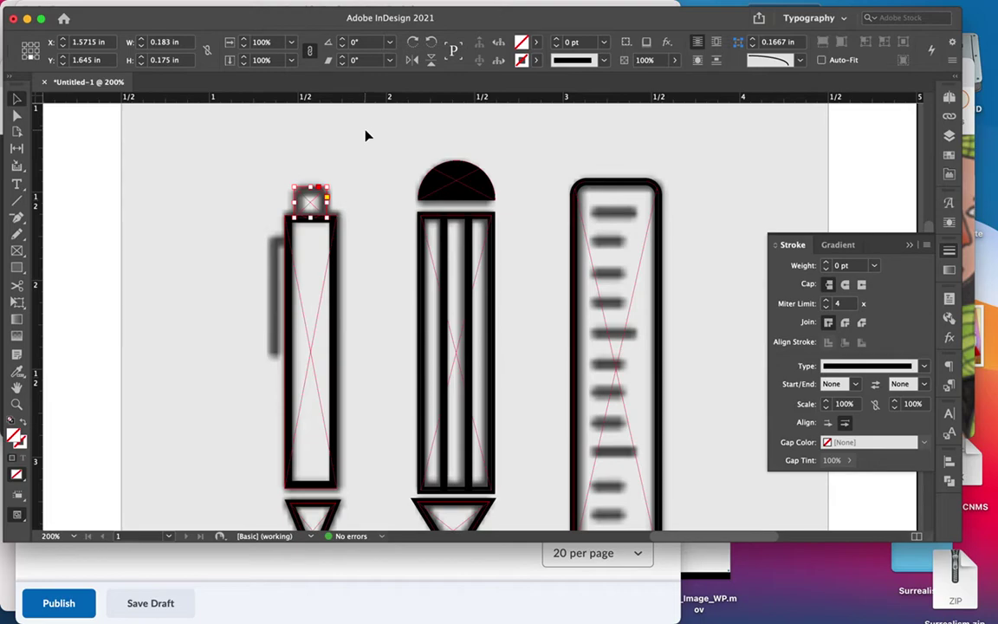
{"action": "left_click", "coordinate": [559, 40]}
{"action": "left_click", "coordinate": [560, 40]}
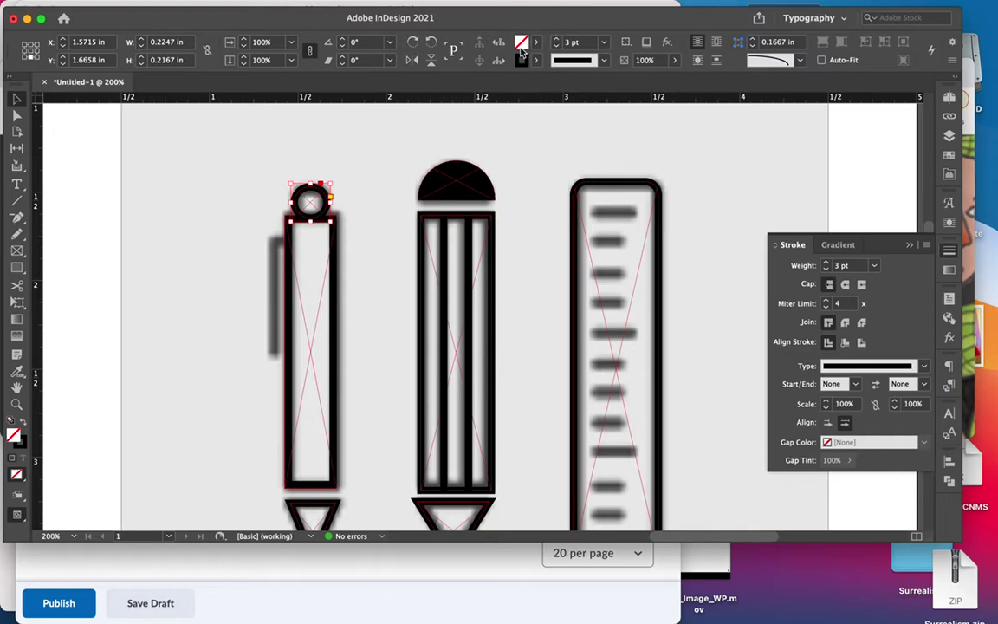
- Set all four corner sizes of the pen's button frame to 0.05 in in Corner Options
{"action": "left_click", "coordinate": [241, 9]}
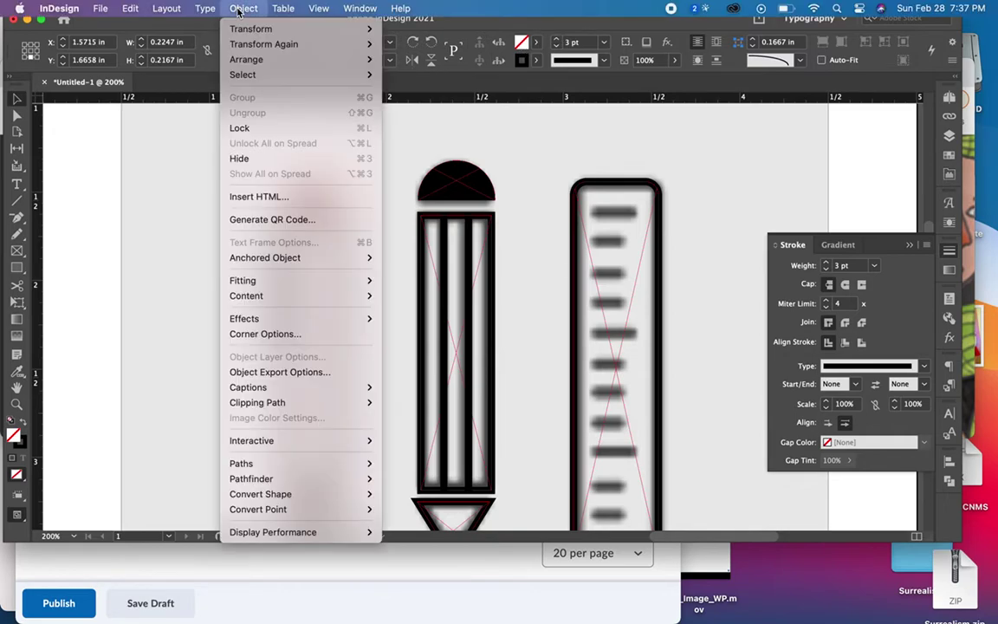
{"action": "left_click", "coordinate": [253, 334]}
{"action": "left_click_drag", "start_coordinate": [245, 189], "coordinate": [549, 153]}
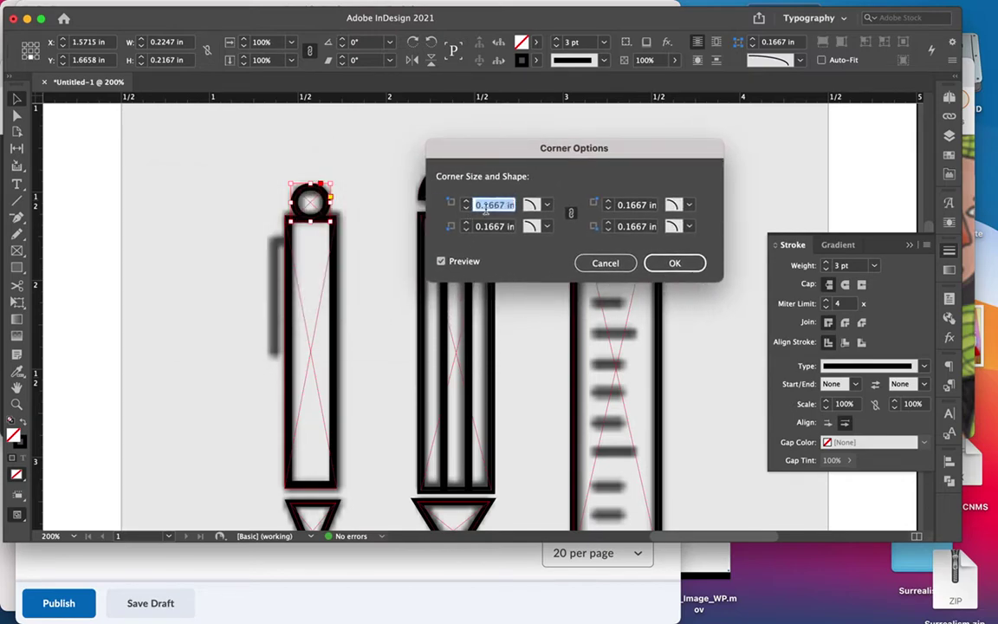
{"action": "left_click", "coordinate": [507, 206]}
{"action": "key", "text": "BackSpace"}
{"action": "left_click", "coordinate": [440, 261]}
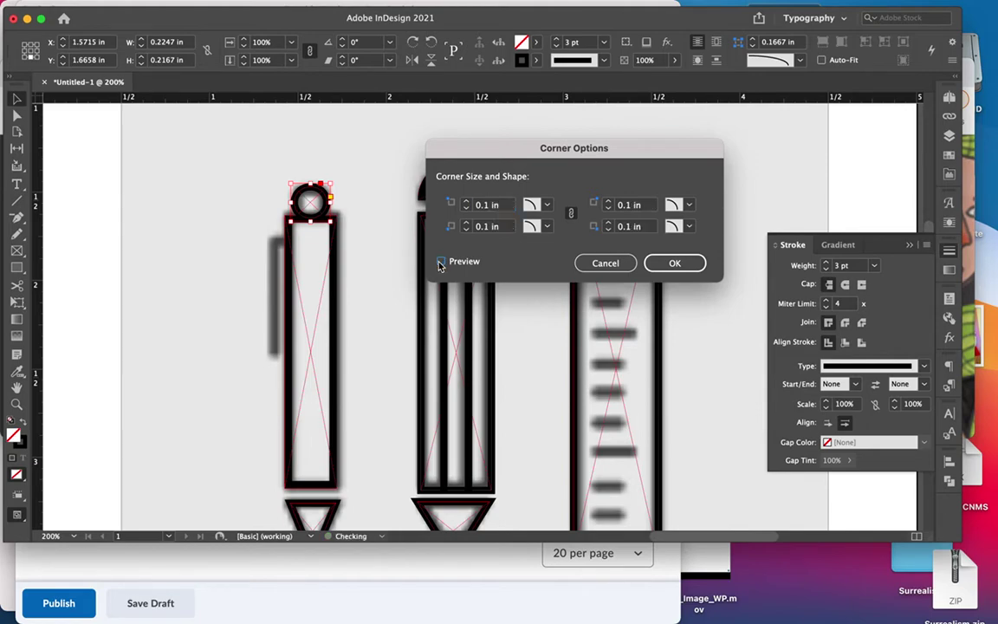
{"action": "left_click", "coordinate": [440, 262]}
{"action": "left_click", "coordinate": [486, 208]}
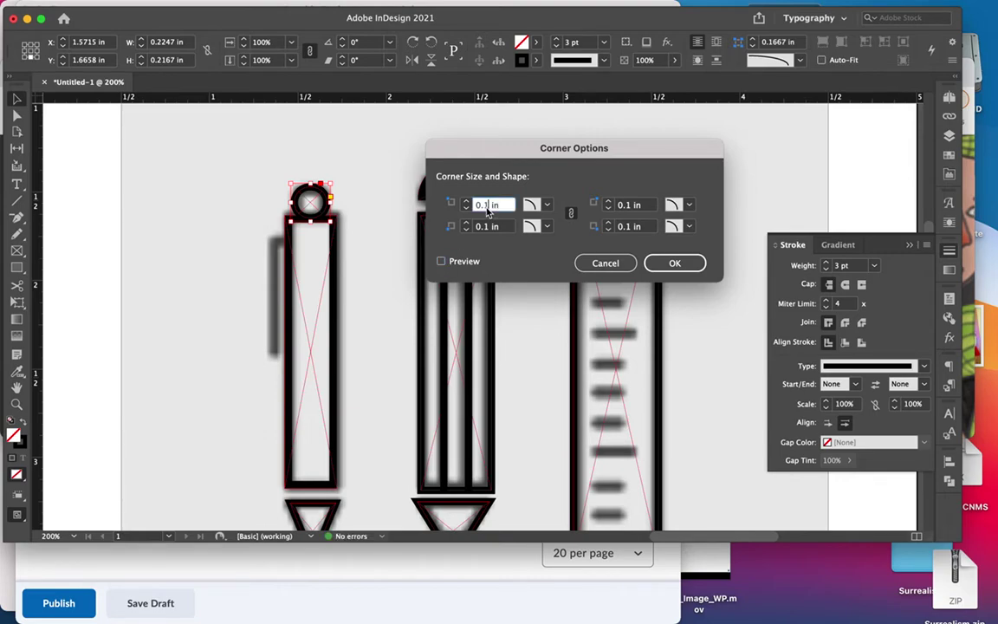
{"action": "type", "text": "05"}
{"action": "left_click", "coordinate": [441, 262]}
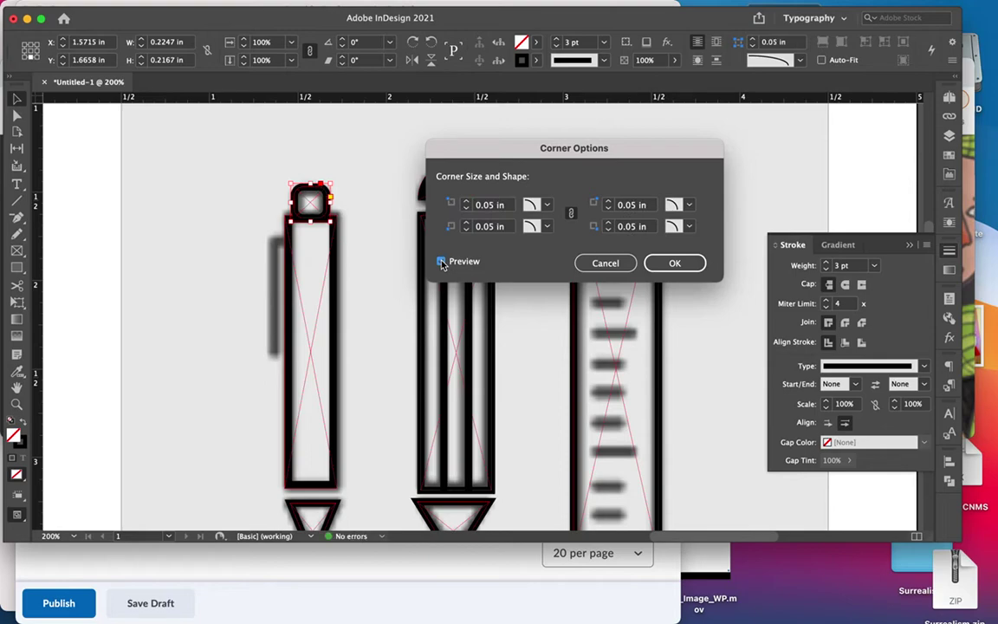
{"action": "left_click", "coordinate": [691, 262]}
{"action": "left_click", "coordinate": [17, 115]}
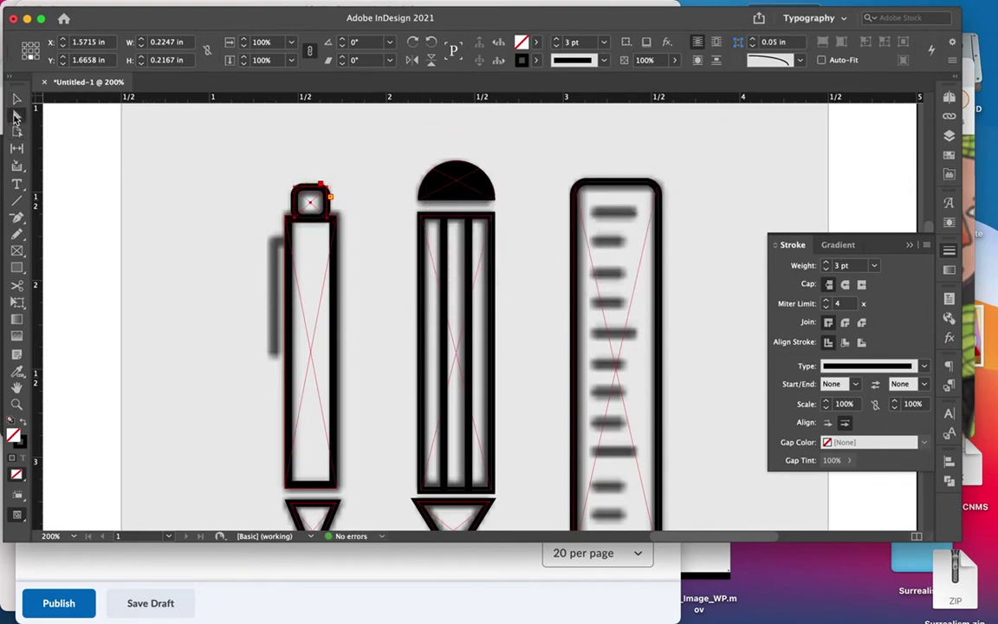
{"action": "left_click", "coordinate": [99, 161]}
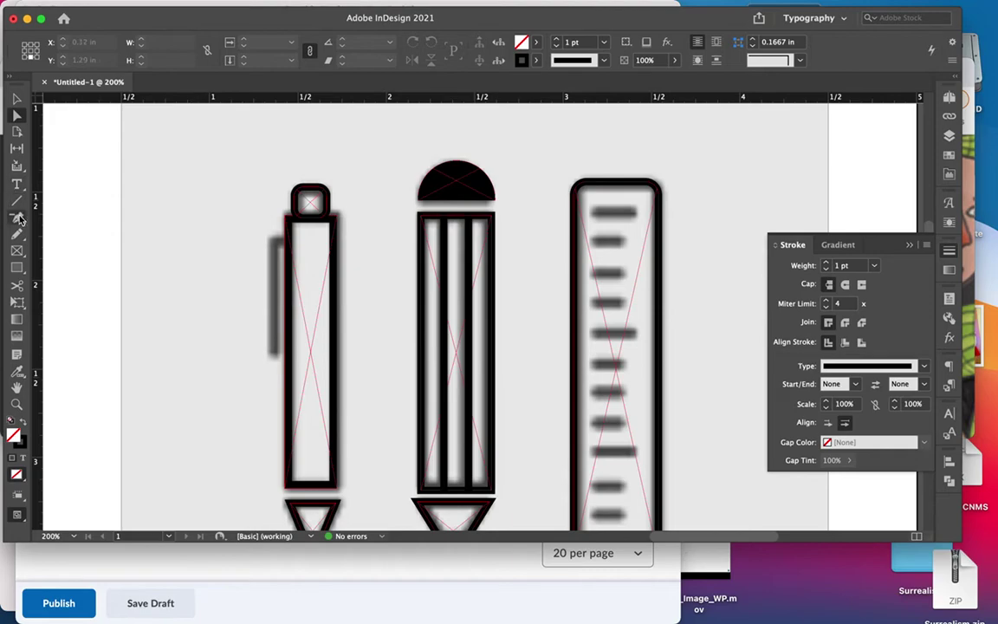
{"action": "left_click", "coordinate": [314, 222]}
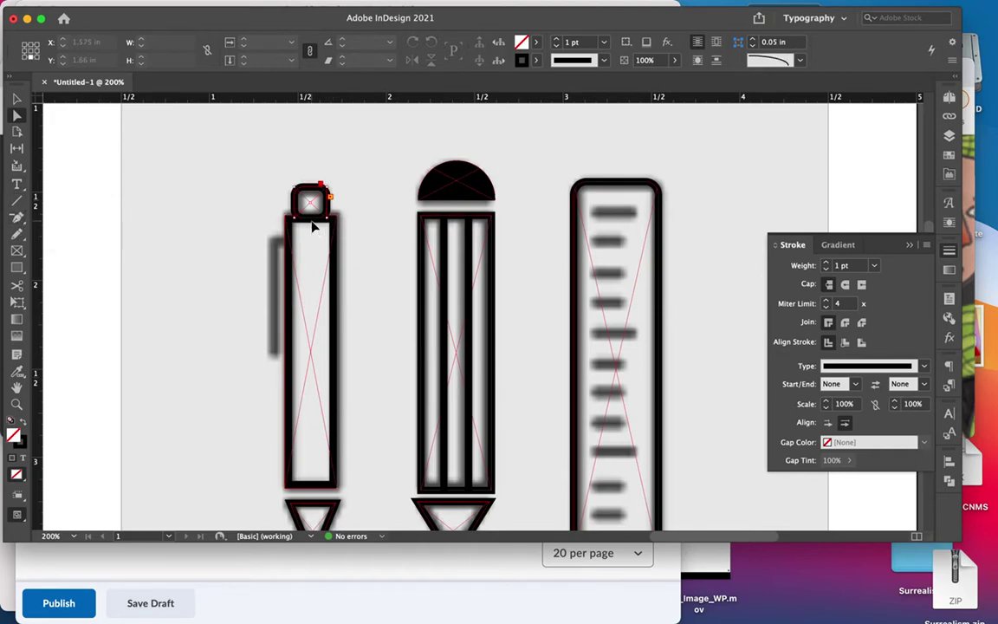
{"action": "left_click", "coordinate": [361, 155]}
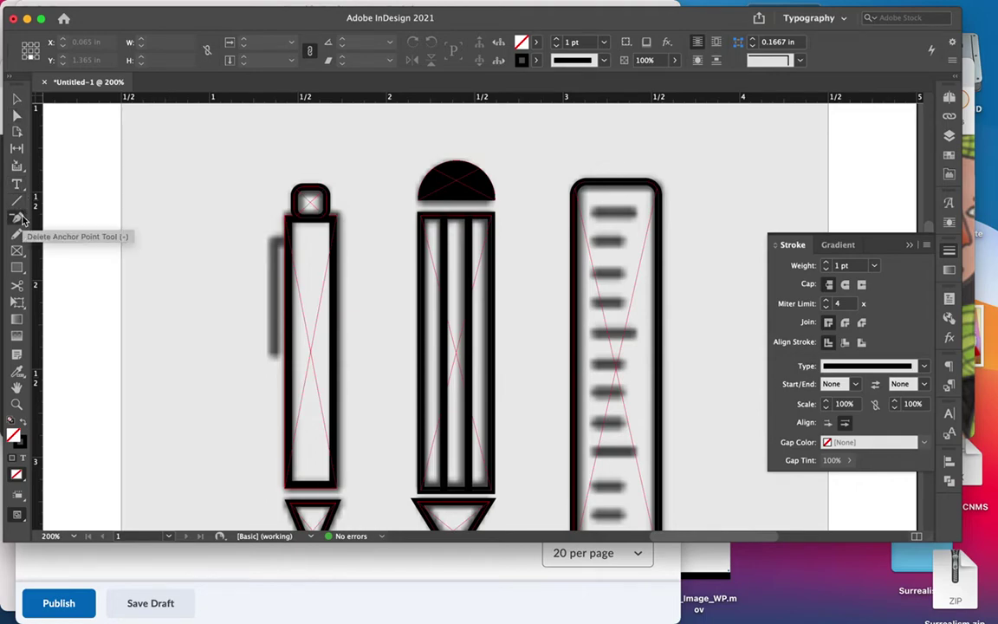
- Trace the pen's clip with the Pen tool, from the body's left edge outward and straight down to the clip's end
{"action": "left_click", "coordinate": [16, 217]}
{"action": "left_click", "coordinate": [71, 234]}
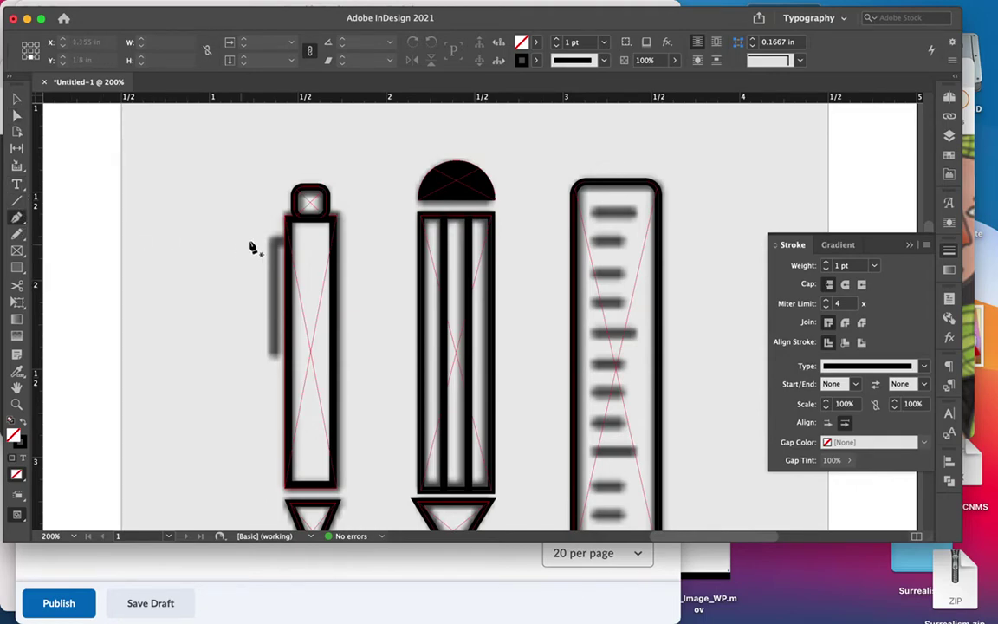
{"action": "left_click", "coordinate": [289, 243]}
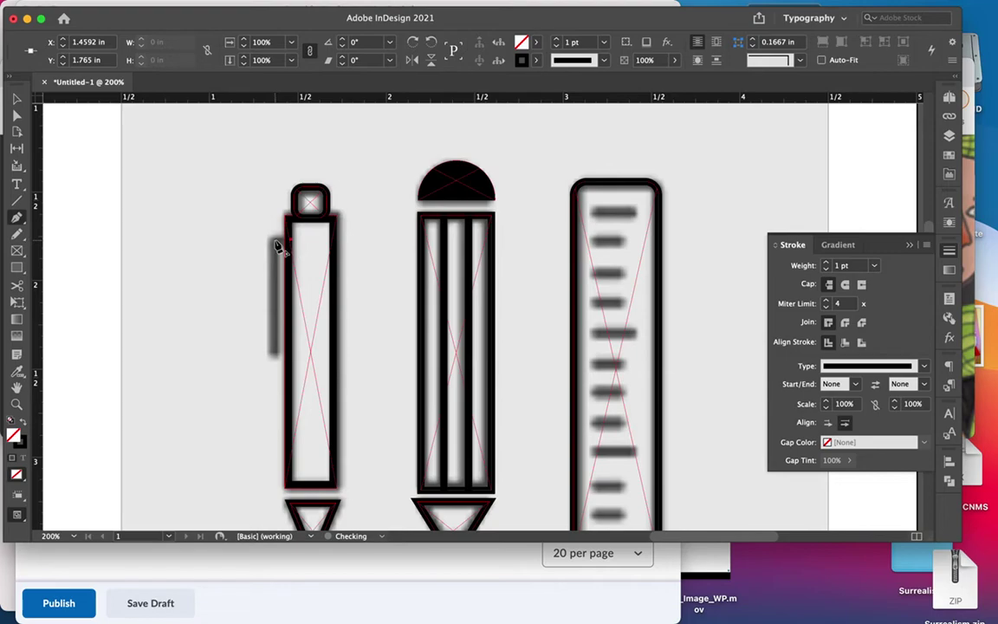
{"action": "left_click", "coordinate": [276, 242]}
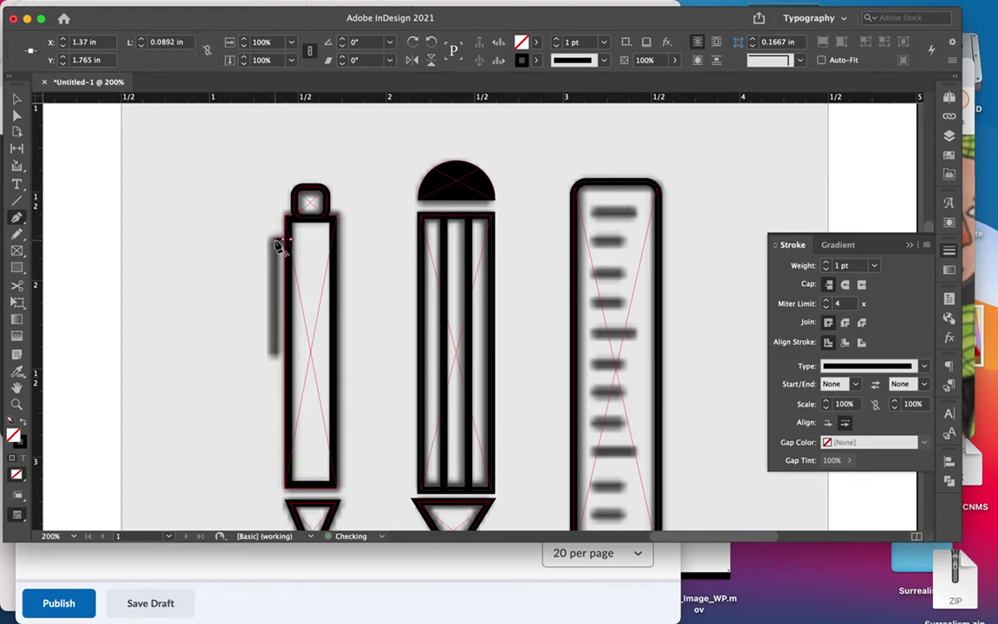
{"action": "left_click", "coordinate": [274, 357]}
- Give the pen's clip path a 3 pt stroke and nudge it slightly left to match the reference
{"action": "left_click", "coordinate": [17, 99]}
{"action": "left_click", "coordinate": [556, 39]}
{"action": "left_click", "coordinate": [556, 39]}
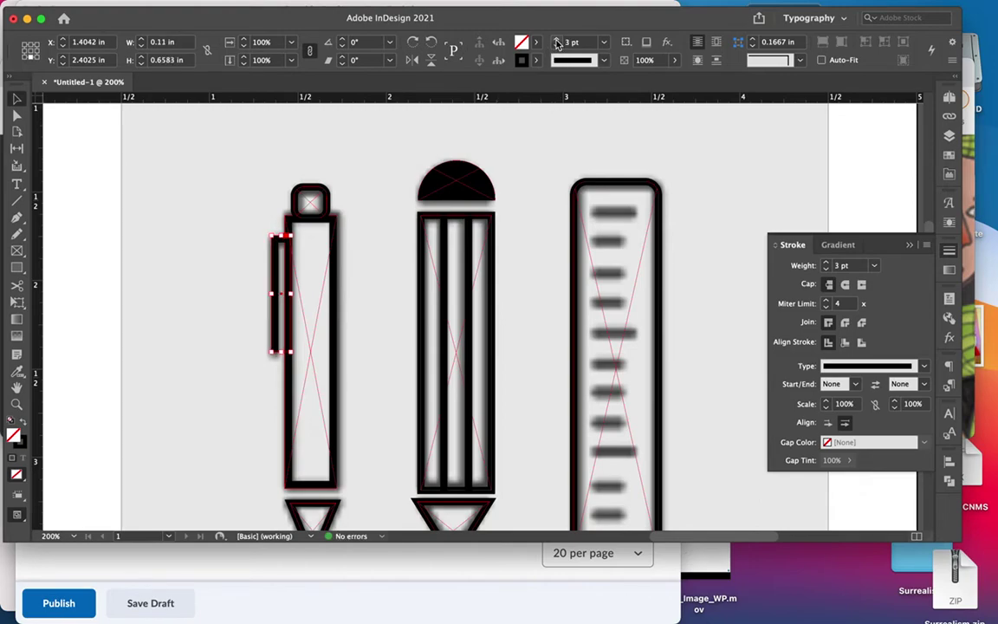
{"action": "key", "text": "Left"}
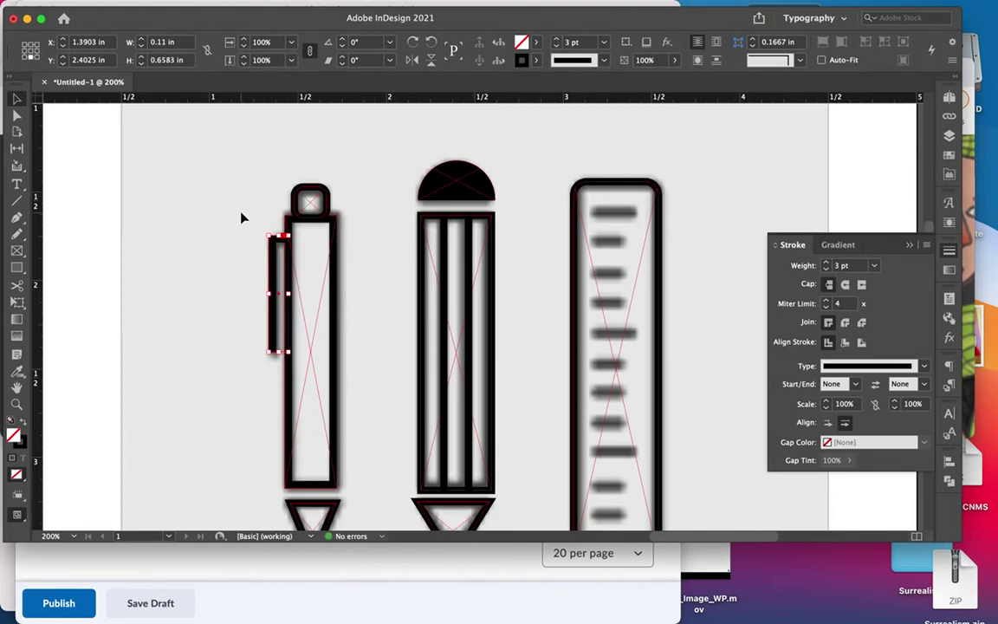
{"action": "left_click", "coordinate": [242, 218]}
- Draw a horizontal line about 0.255 in long over the ruler's top mark and give it a 3 pt stroke
{"action": "scroll", "coordinate": [386, 244], "scroll_direction": "down", "scroll_amount": 1}
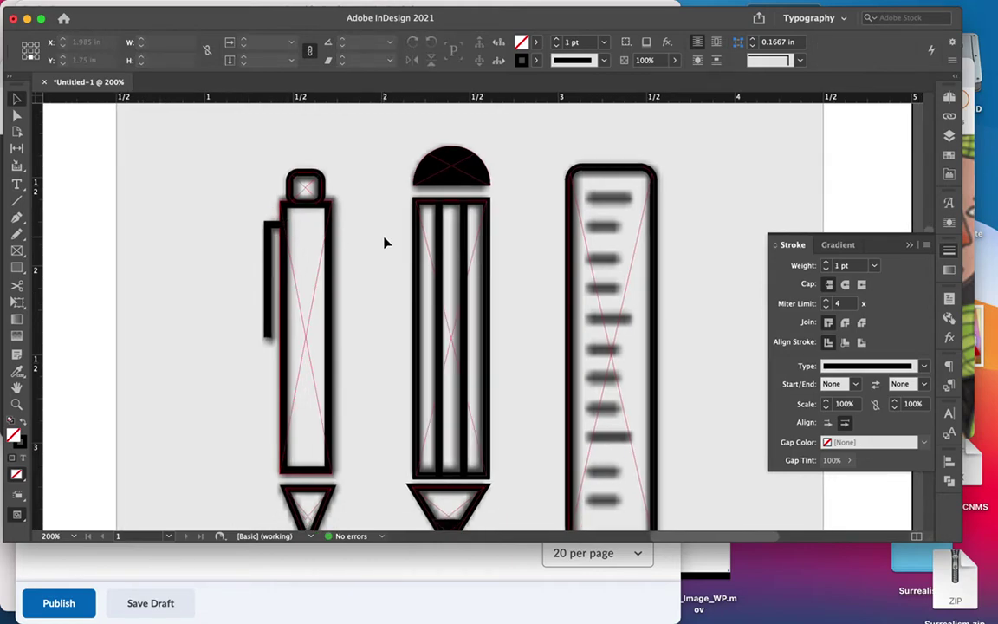
{"action": "scroll", "coordinate": [386, 244], "scroll_direction": "down", "scroll_amount": 5}
{"action": "scroll", "coordinate": [386, 243], "scroll_direction": "right", "scroll_amount": 5}
{"action": "scroll", "coordinate": [386, 244], "scroll_direction": "up", "scroll_amount": 6}
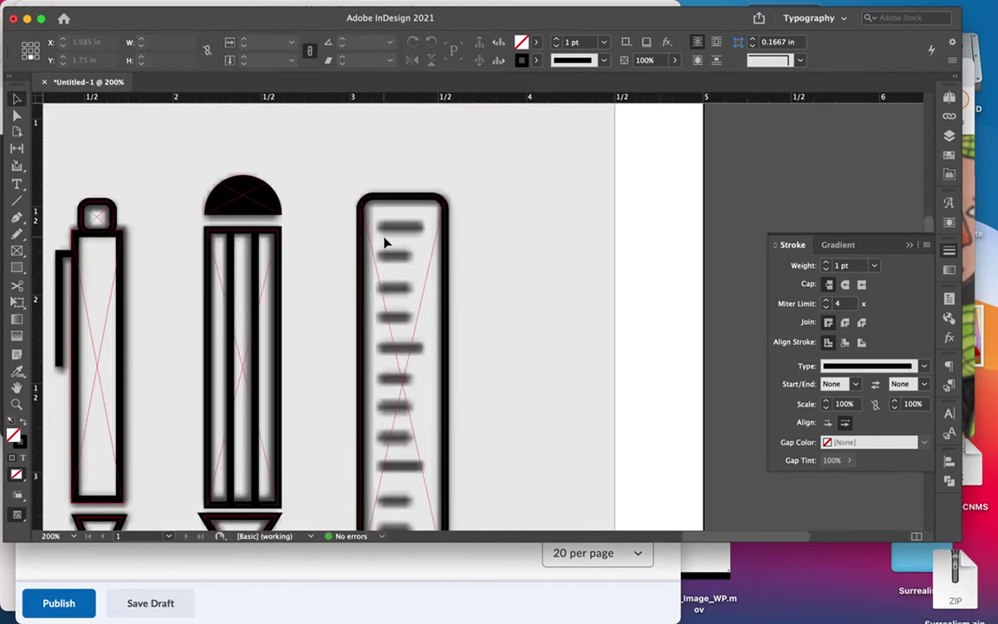
{"action": "left_click", "coordinate": [16, 199]}
{"action": "left_click_drag", "start_coordinate": [377, 222], "coordinate": [422, 224]}
{"action": "left_click", "coordinate": [557, 41]}
{"action": "left_click", "coordinate": [557, 40]}
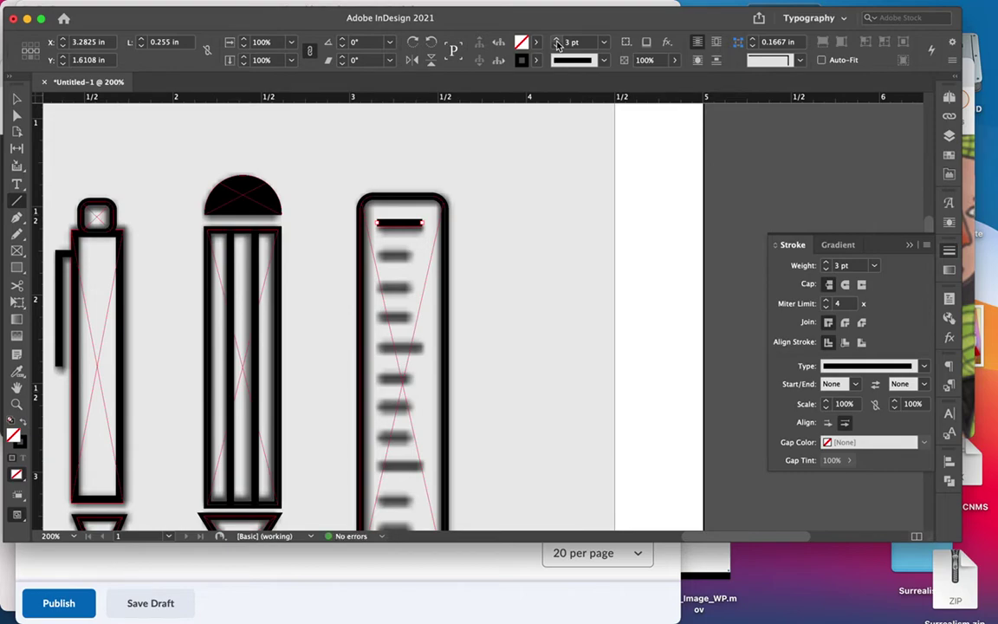
- Align the line with the ruler's top mark and duplicate it onto the two other long marks below
{"action": "left_click", "coordinate": [16, 97]}
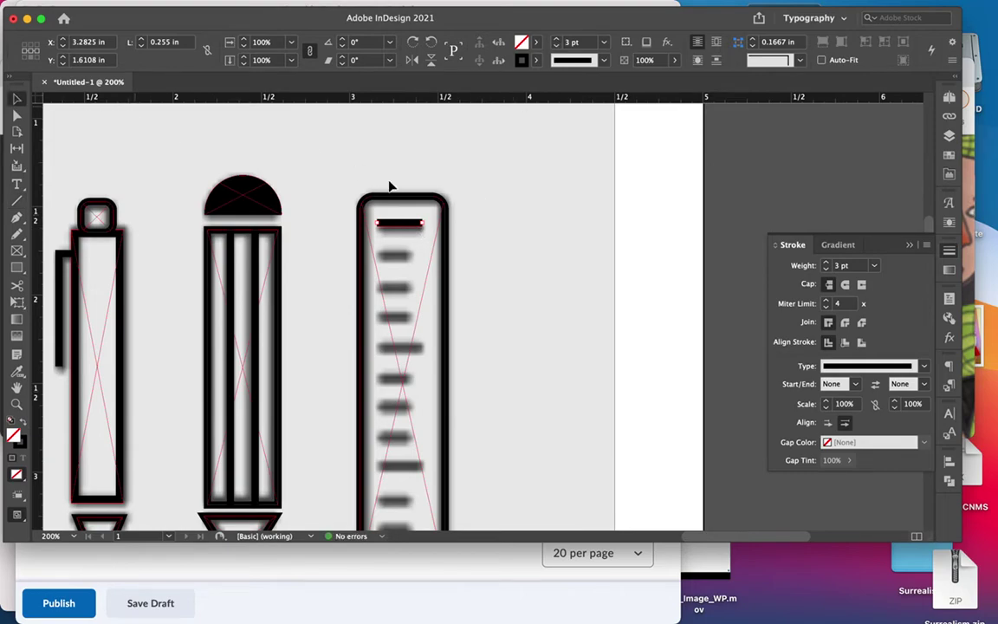
{"action": "left_click_drag", "start_coordinate": [401, 227], "coordinate": [401, 230]}
{"action": "key", "text": "Right"}
{"action": "left_click_drag", "start_coordinate": [401, 230], "coordinate": [401, 350]}
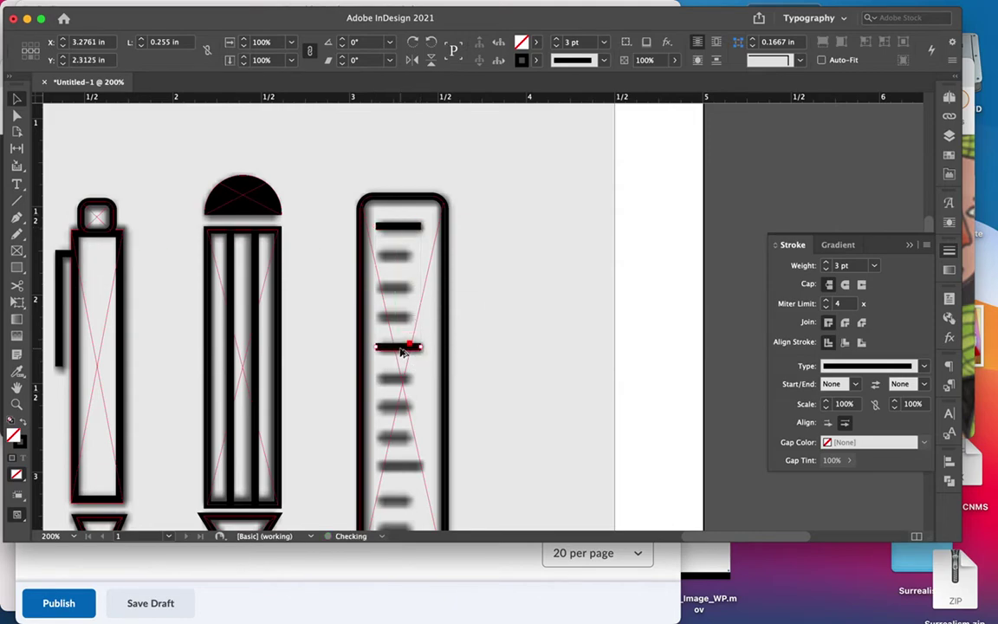
{"action": "scroll", "coordinate": [403, 352], "scroll_direction": "down", "scroll_amount": 5}
{"action": "left_click_drag", "start_coordinate": [374, 123], "coordinate": [378, 243]}
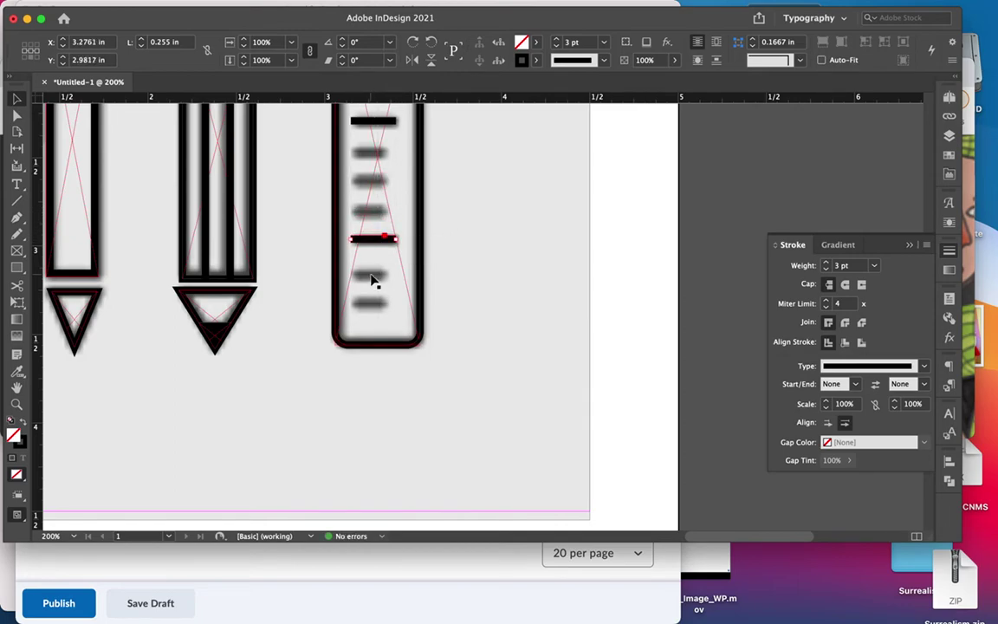
- Duplicate the top mark, shorten the copy to about 0.183 in and place copies over all eight short ruler marks
{"action": "scroll", "coordinate": [378, 283], "scroll_direction": "up", "scroll_amount": 10}
{"action": "scroll", "coordinate": [374, 280], "scroll_direction": "down", "scroll_amount": 5}
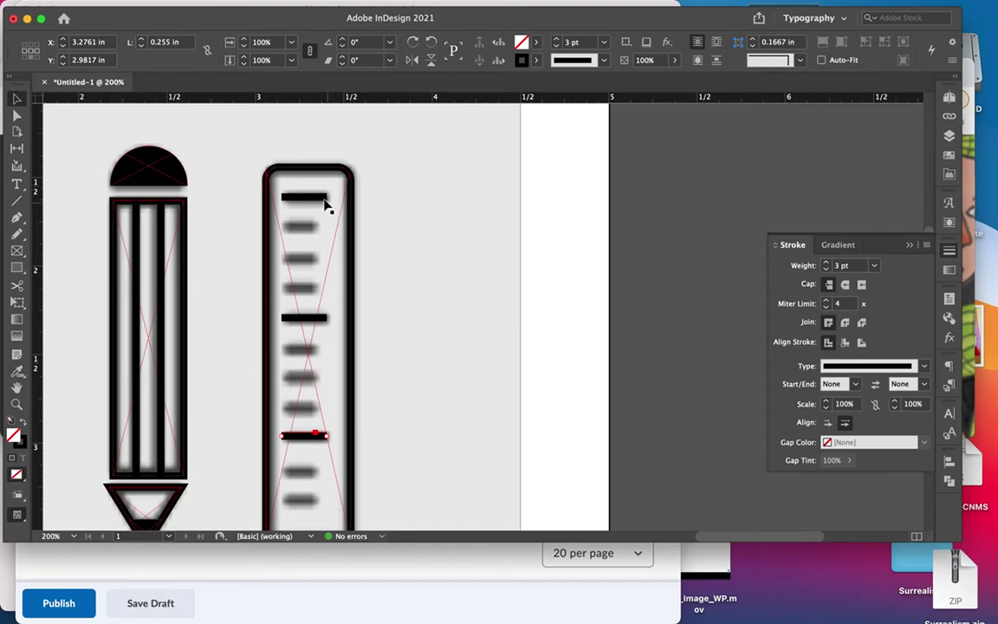
{"action": "mouse_move", "coordinate": [321, 201]}
{"action": "left_mouse_down"}
{"action": "mouse_move", "coordinate": [322, 228]}
{"action": "mouse_move", "coordinate": [301, 226]}
{"action": "mouse_move", "coordinate": [300, 513]}
{"action": "left_mouse_up"}
{"action": "scroll", "coordinate": [299, 511], "scroll_direction": "down", "scroll_amount": 5}
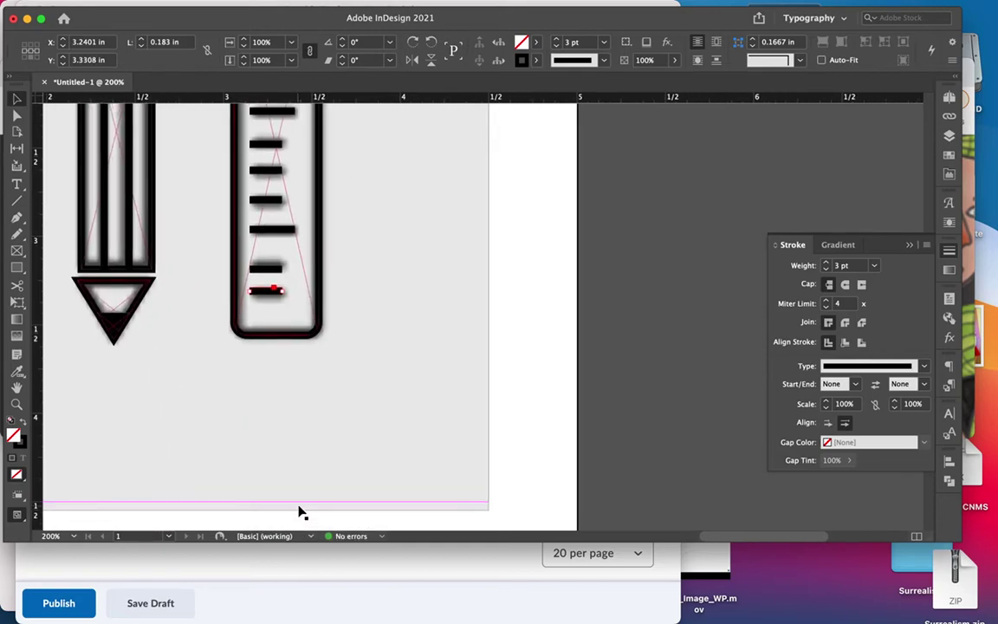
{"action": "scroll", "coordinate": [299, 512], "scroll_direction": "up", "scroll_amount": 4}
{"action": "scroll", "coordinate": [299, 512], "scroll_direction": "left", "scroll_amount": 2}
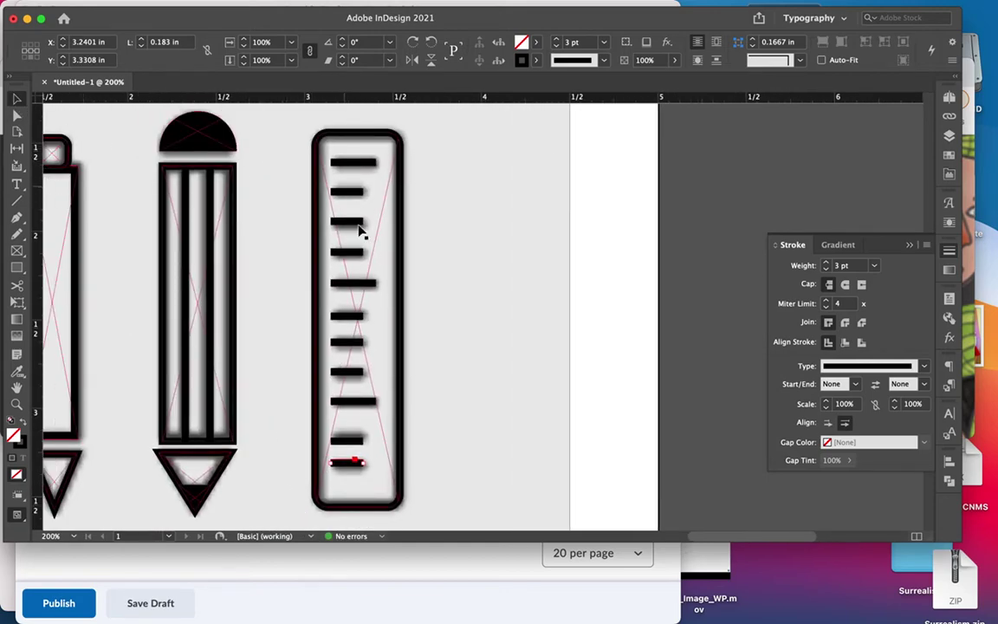
- Select all eleven ruler marks and align their left edges
{"action": "left_click", "coordinate": [362, 401], "text": "shift"}
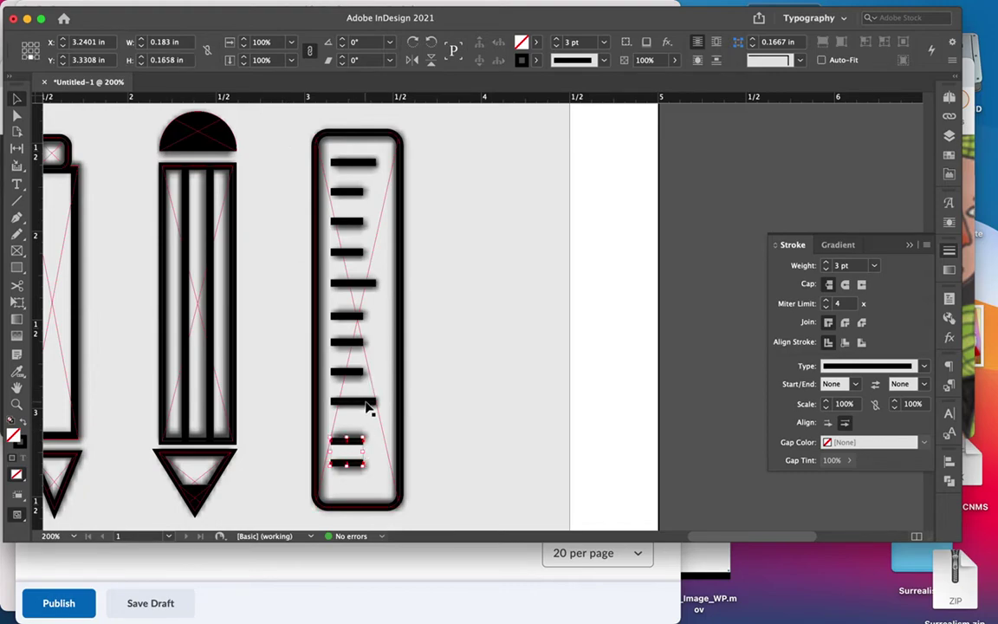
{"action": "left_click", "coordinate": [357, 371], "text": "shift"}
{"action": "left_click", "coordinate": [357, 342], "text": "shift"}
{"action": "left_click", "coordinate": [356, 315], "text": "shift"}
{"action": "left_click", "coordinate": [364, 284], "text": "shift"}
{"action": "left_click", "coordinate": [355, 253], "text": "shift"}
{"action": "left_click", "coordinate": [356, 223], "text": "shift"}
{"action": "left_click", "coordinate": [355, 193], "text": "shift"}
{"action": "left_click", "coordinate": [363, 163], "text": "shift"}
{"action": "left_click", "coordinate": [949, 461]}
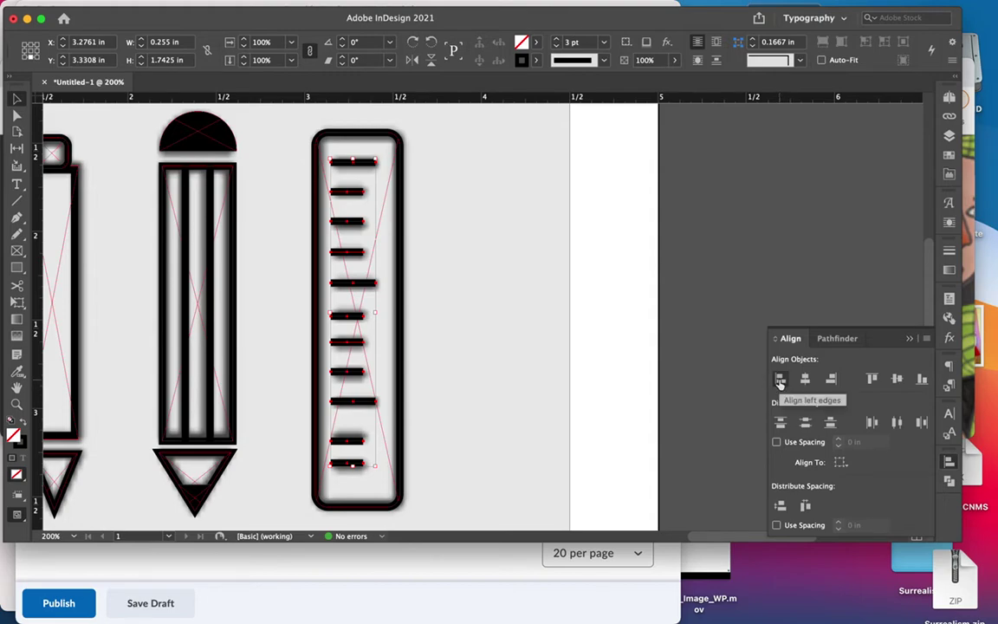
- Distribute the vertical spacing of the ruler marks evenly and nudge them slightly down inside the ruler
{"action": "left_click", "coordinate": [780, 506]}
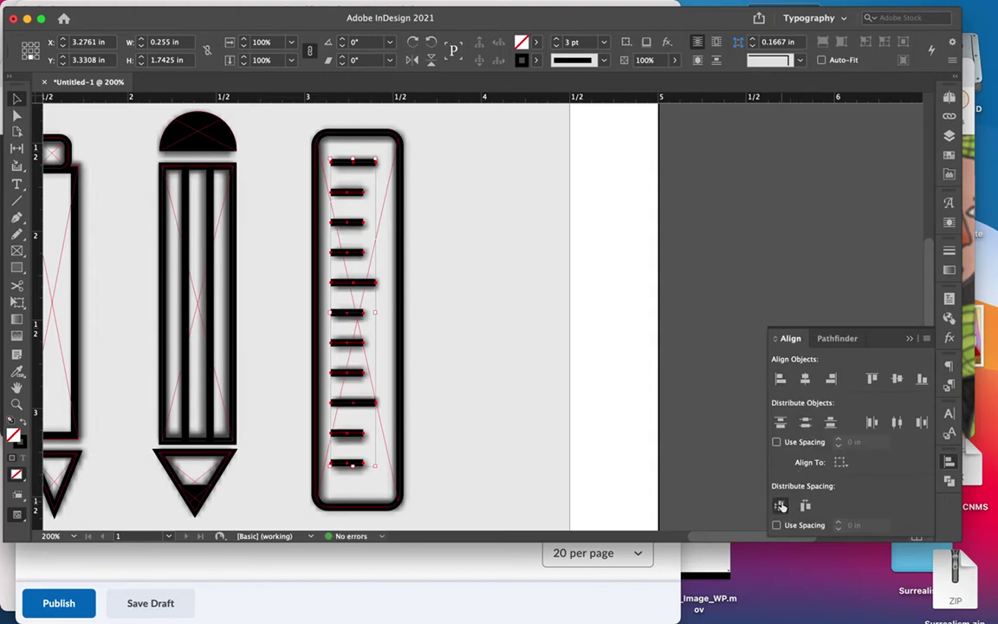
{"action": "key", "text": "Down"}
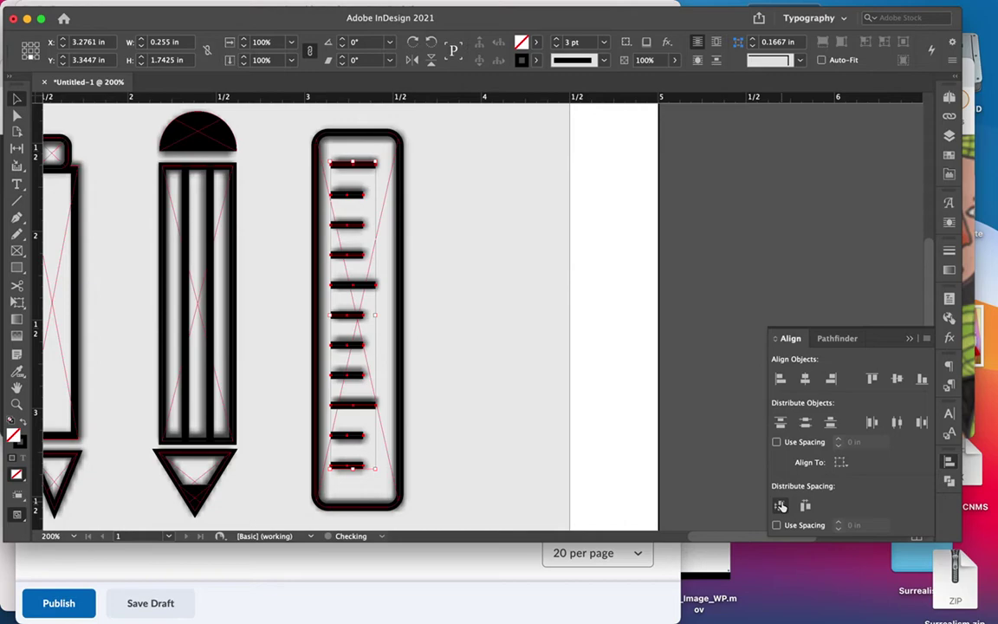
{"action": "left_click", "coordinate": [568, 394]}
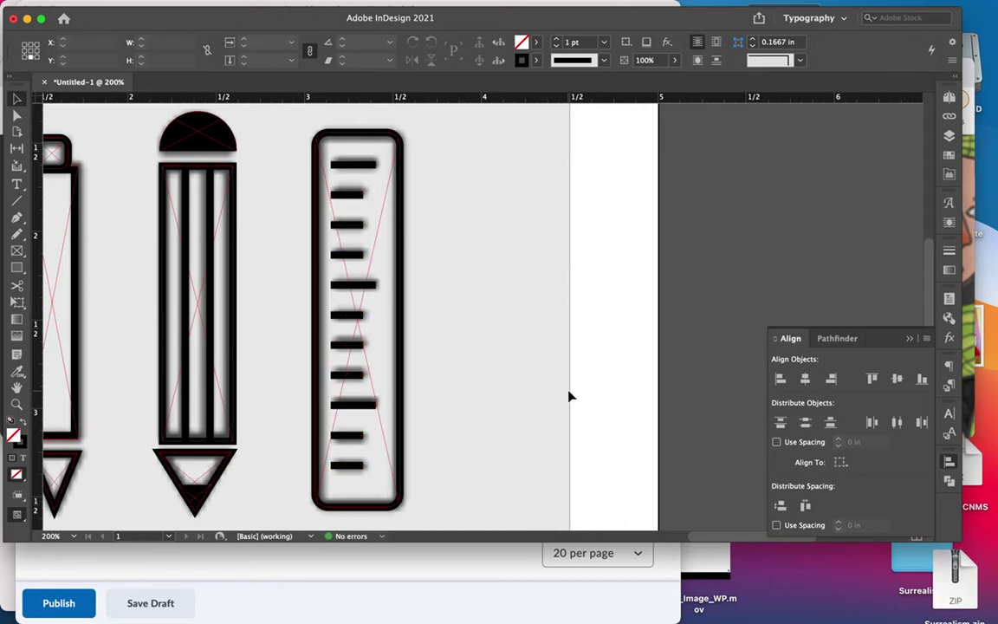
- Unlock Layer 1 and delete it together with the reference image it contains
{"action": "key", "text": "super+0"}
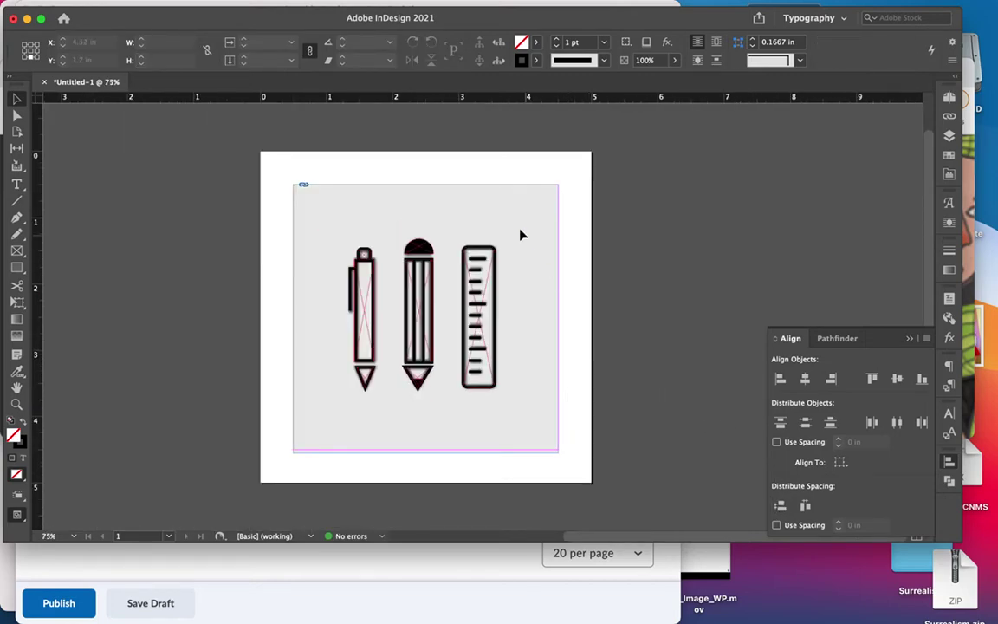
{"action": "left_click", "coordinate": [950, 134]}
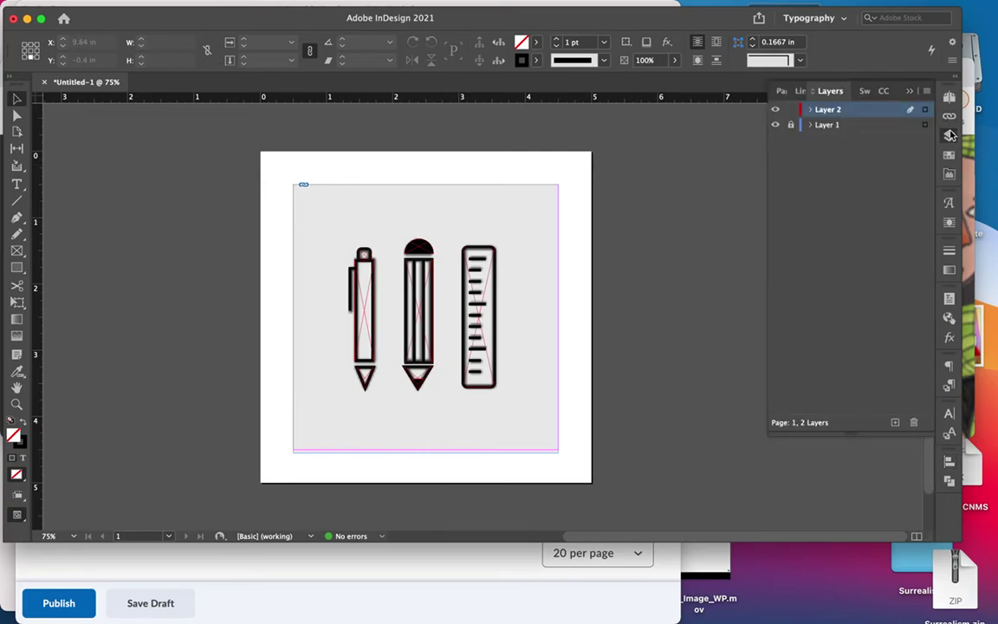
{"action": "left_click", "coordinate": [827, 126]}
{"action": "left_click", "coordinate": [913, 423]}
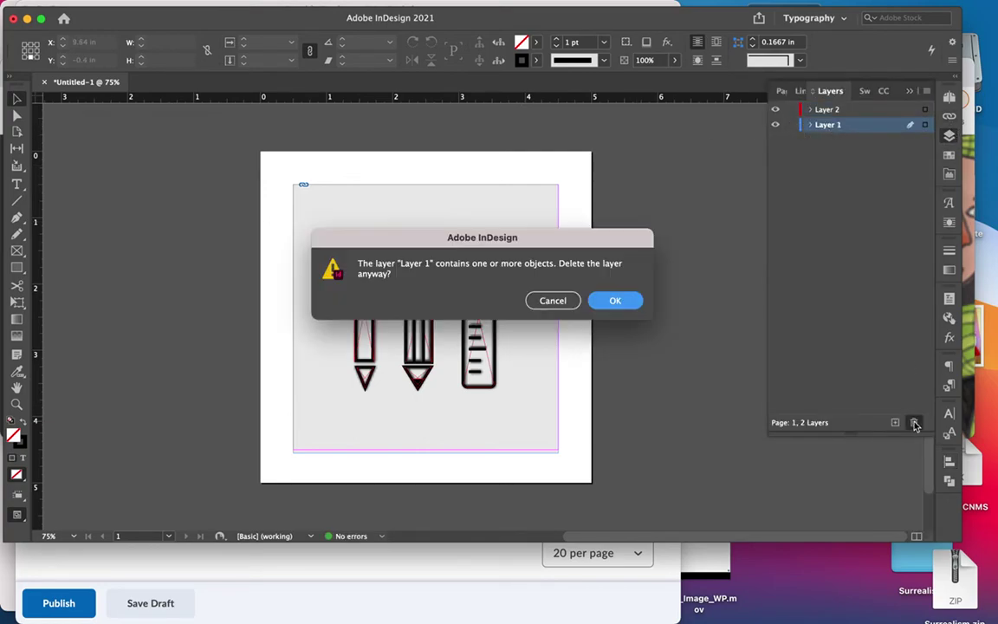
{"action": "left_click", "coordinate": [615, 301]}
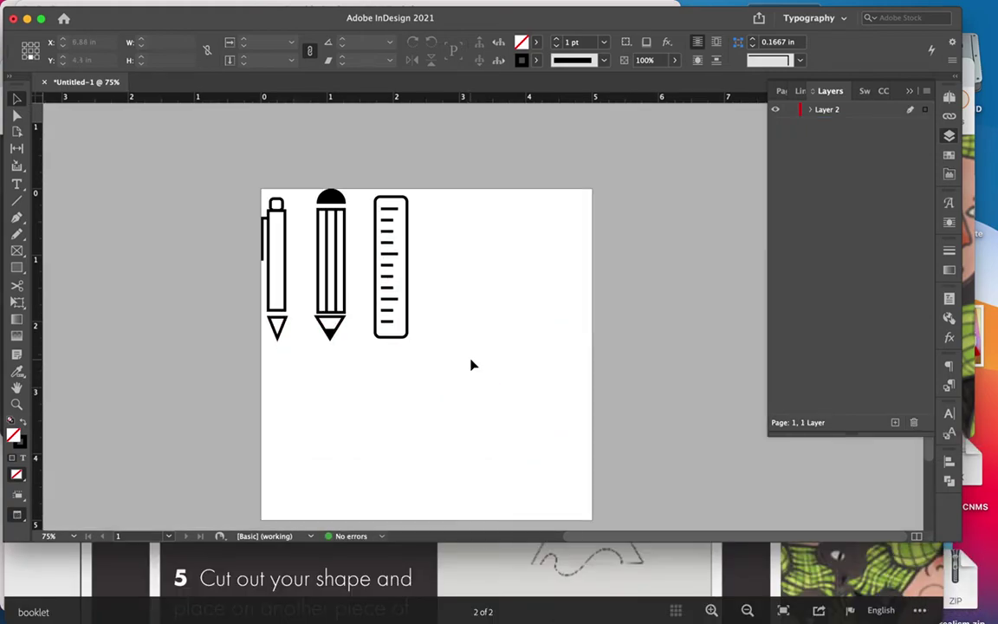
- Place Screen Shot 2021-02-28 at 7.41.00 PM below the ruler icon, about 3.2 by 2.6 in
{"action": "left_click", "coordinate": [104, 9]}
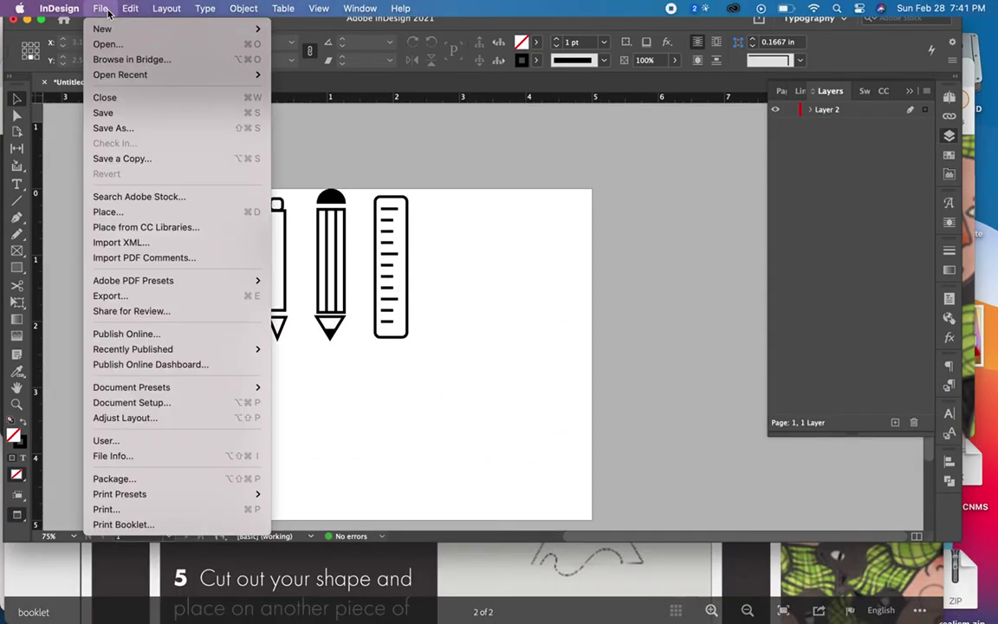
{"action": "left_click", "coordinate": [105, 213]}
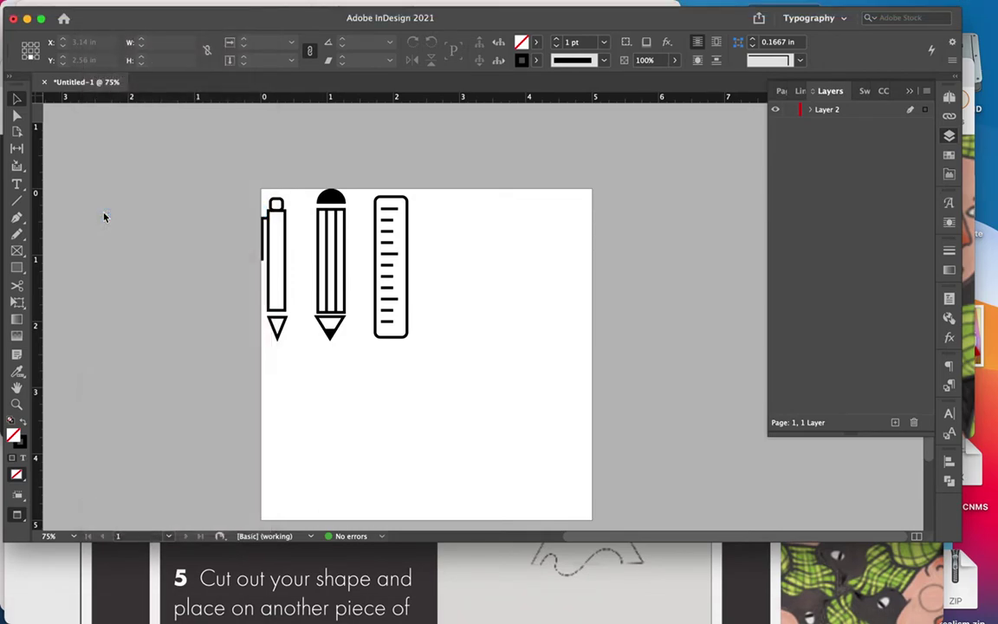
{"action": "left_click", "coordinate": [343, 169]}
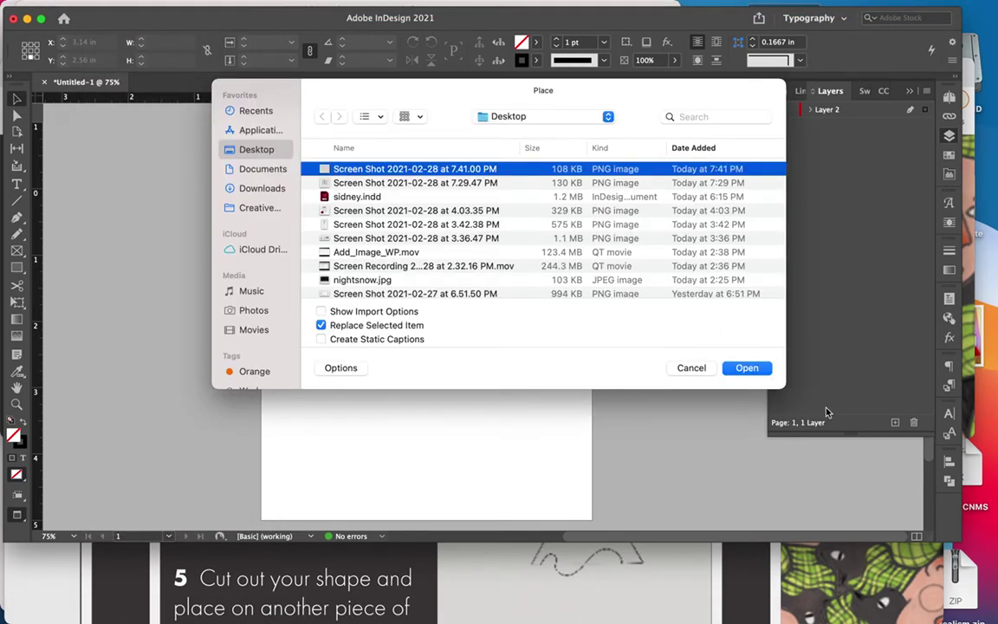
{"action": "left_click", "coordinate": [759, 372]}
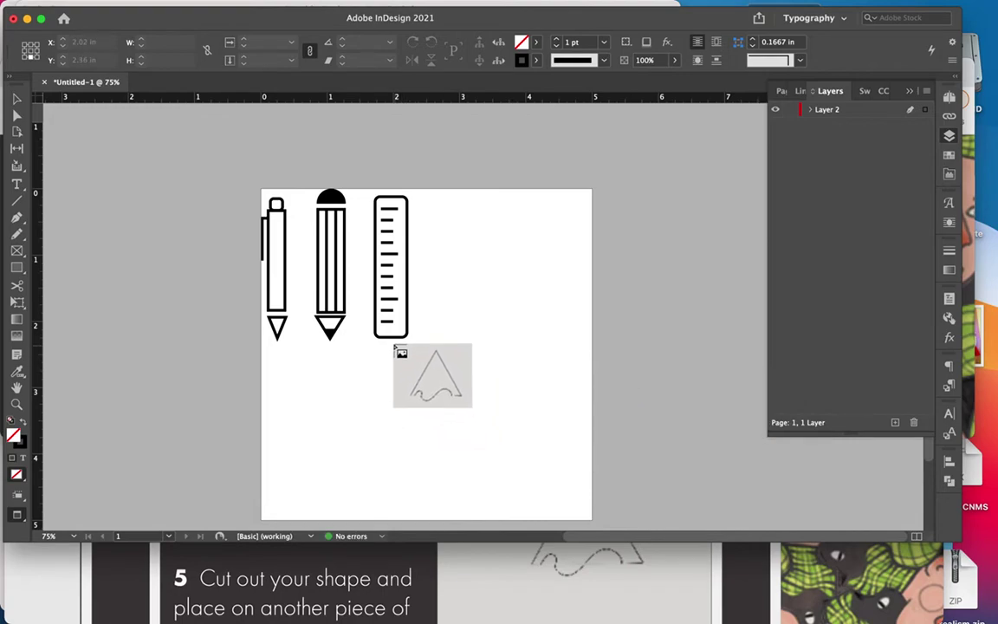
{"action": "mouse_move", "coordinate": [375, 320]}
{"action": "left_mouse_down"}
{"action": "mouse_move", "coordinate": [437, 412]}
{"action": "mouse_move", "coordinate": [539, 481]}
{"action": "mouse_move", "coordinate": [543, 496]}
{"action": "left_mouse_up"}
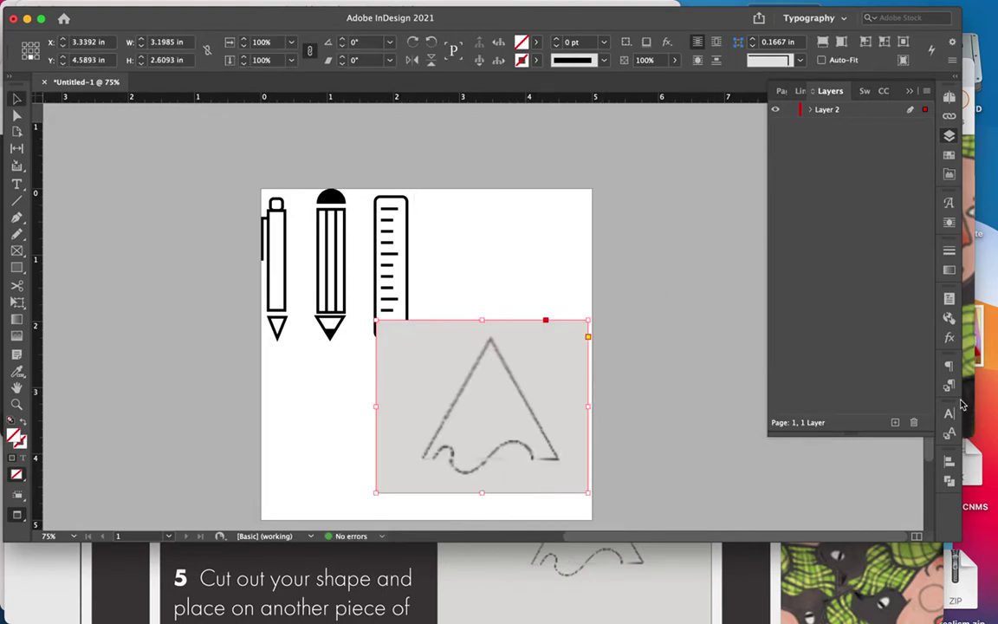
- Create a new layer above Layer 2, lock Layer 2 and make Layer 3 active for tracing
{"action": "left_click", "coordinate": [894, 423]}
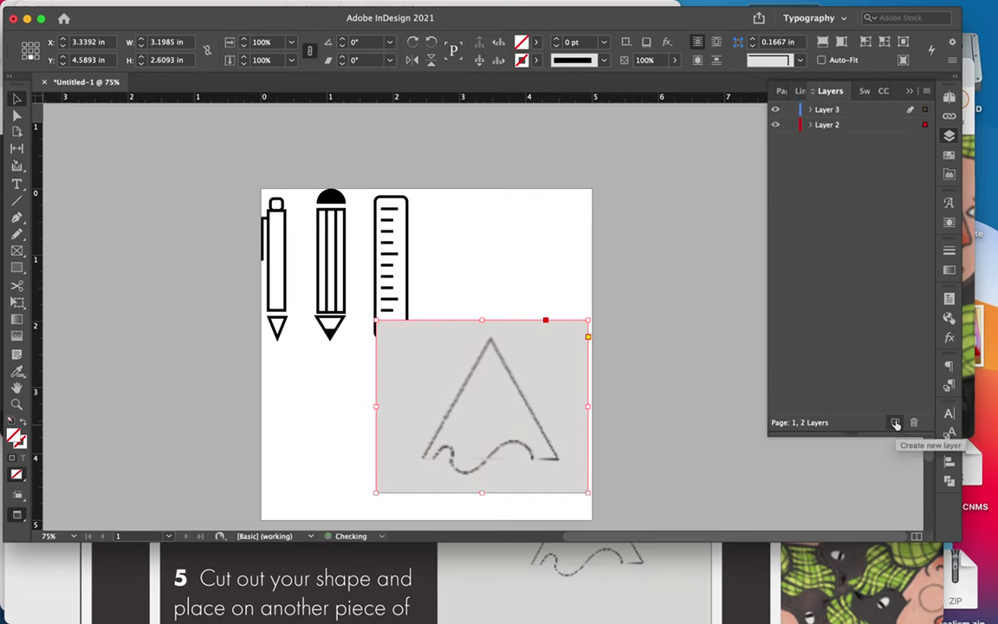
{"action": "left_click", "coordinate": [776, 126]}
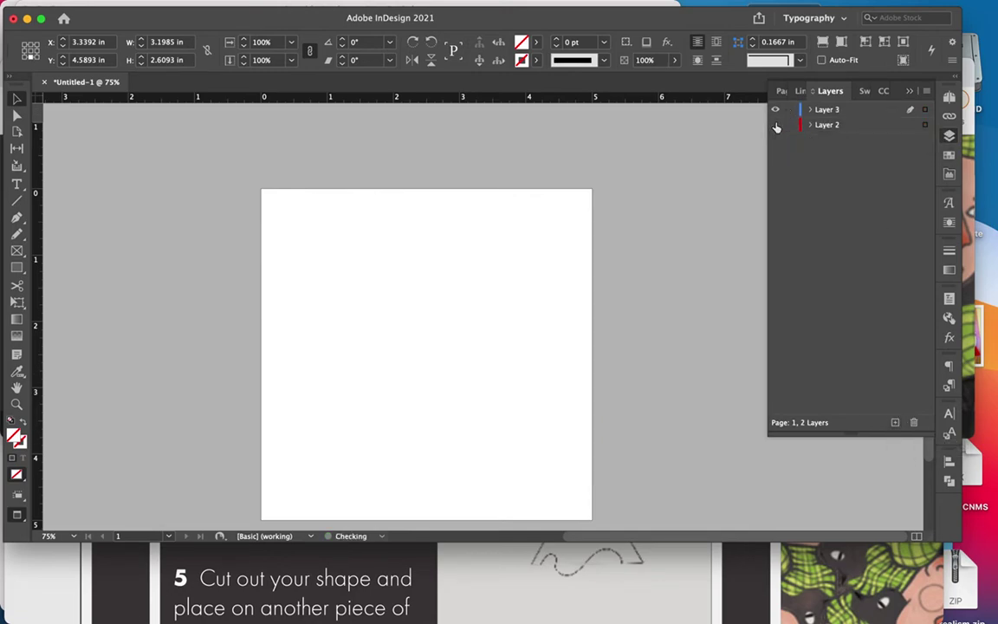
{"action": "left_click", "coordinate": [776, 126]}
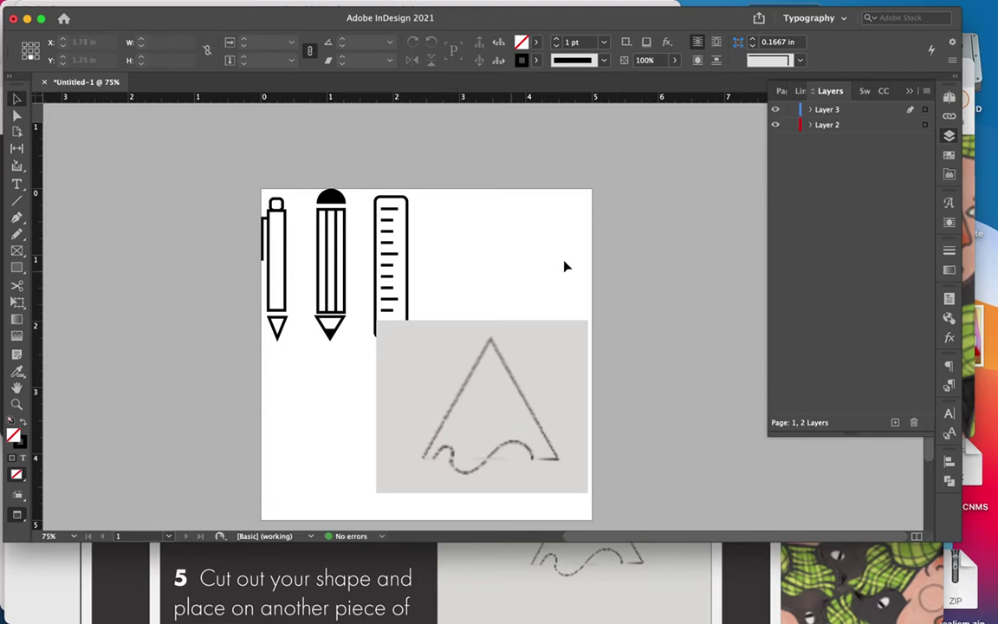
{"action": "left_click", "coordinate": [791, 125]}
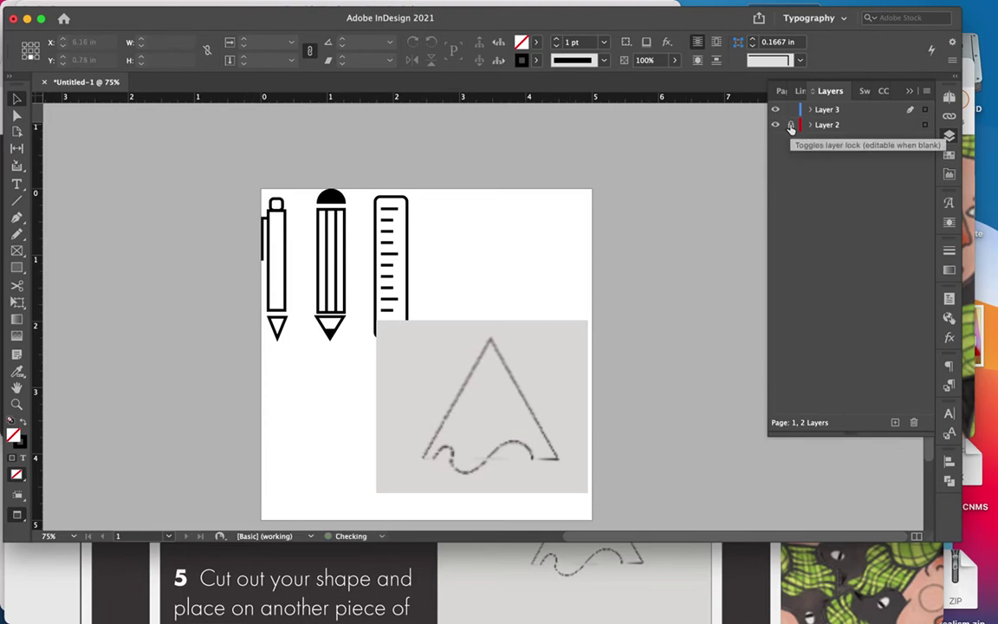
{"action": "left_click", "coordinate": [837, 111]}
- Draw straight Pen tool segments from the triangle's apex along its right side and inward across the right base
{"action": "left_click", "coordinate": [16, 216]}
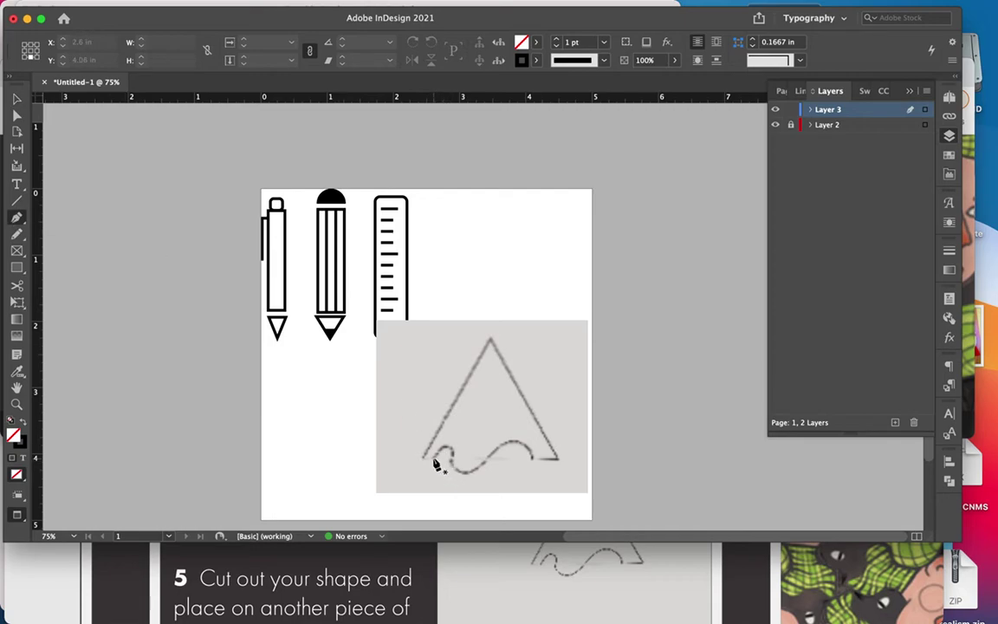
{"action": "key", "text": "super+equal"}
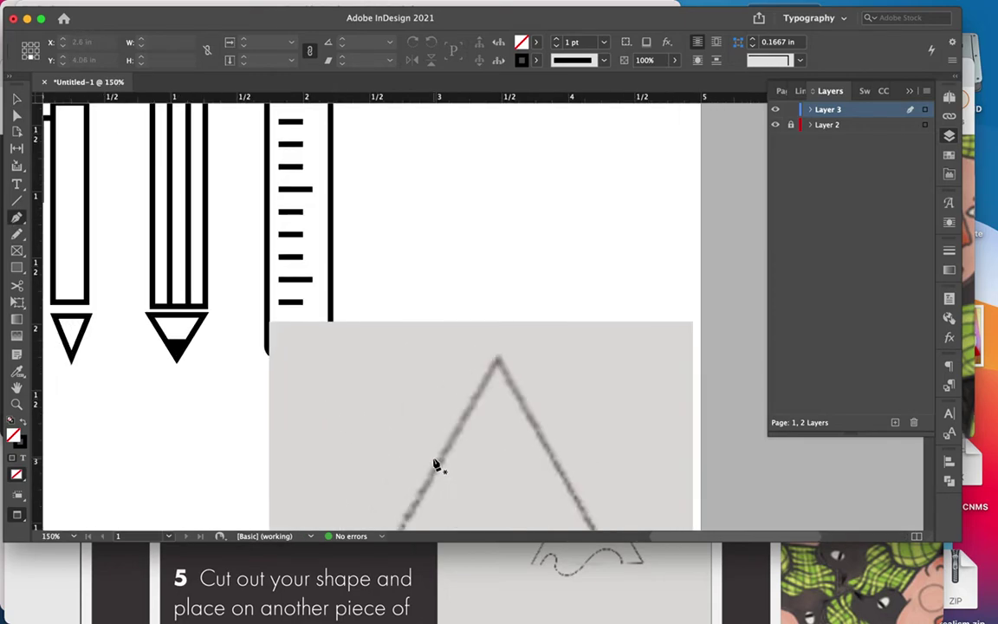
{"action": "scroll", "coordinate": [436, 465], "scroll_direction": "down", "scroll_amount": 5}
{"action": "scroll", "coordinate": [436, 465], "scroll_direction": "up", "scroll_amount": 5}
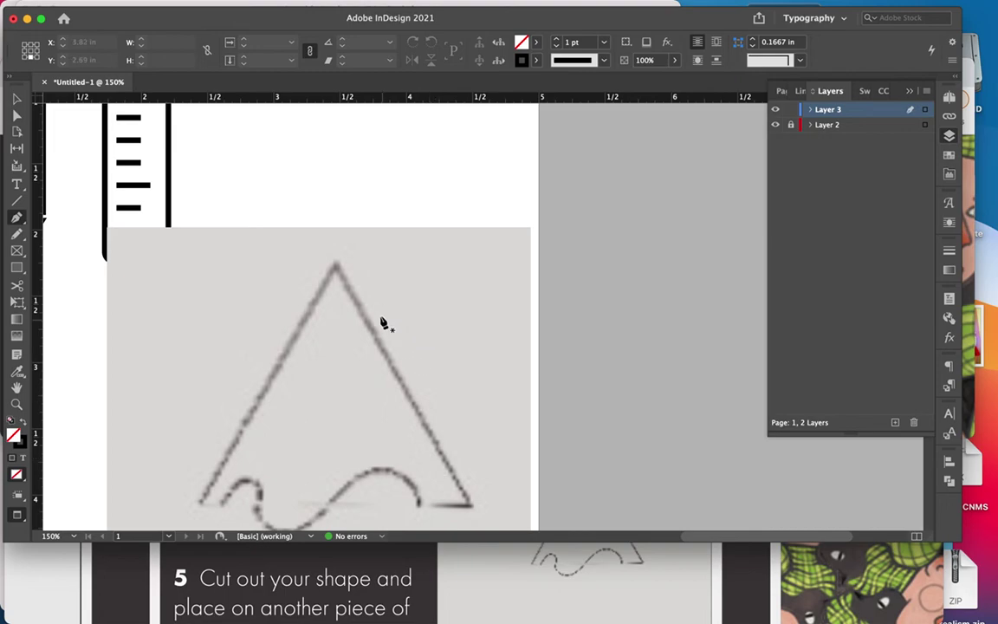
{"action": "left_click", "coordinate": [337, 271]}
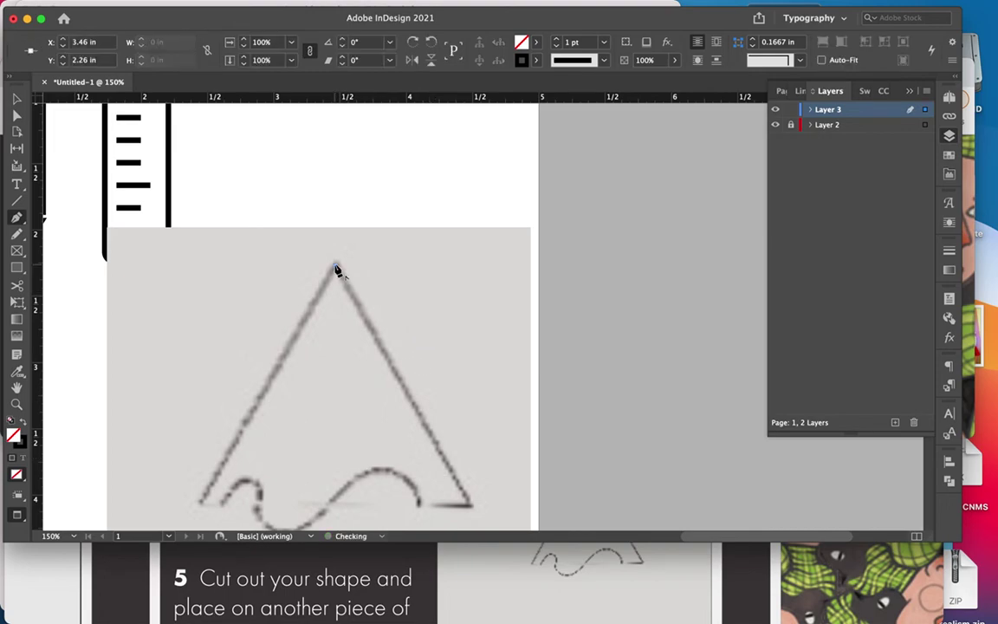
{"action": "left_click", "coordinate": [472, 511]}
{"action": "left_click", "coordinate": [418, 505]}
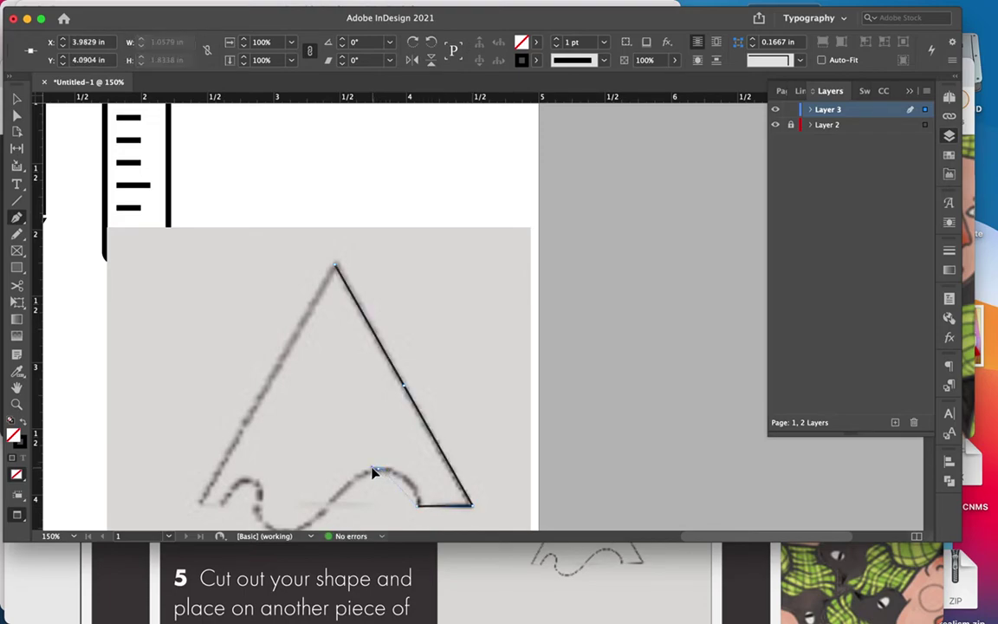
- Continue the path with curved segments through the wave's large crest, trough and small left crest
{"action": "left_click_drag", "start_coordinate": [338, 468], "coordinate": [340, 466]}
{"action": "scroll", "coordinate": [340, 472], "scroll_direction": "down", "scroll_amount": 2}
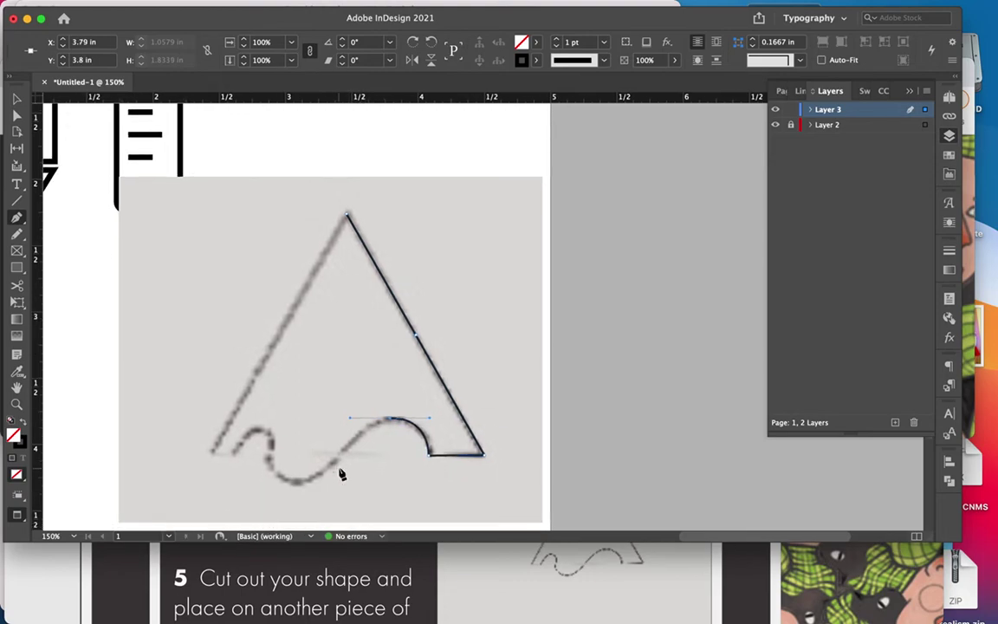
{"action": "left_click_drag", "start_coordinate": [293, 483], "coordinate": [250, 486]}
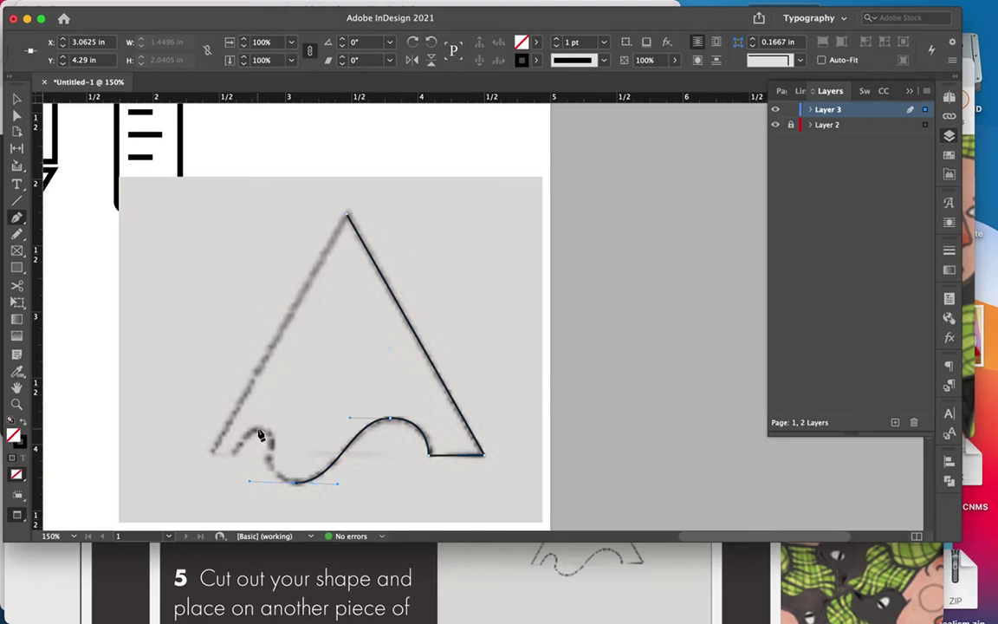
{"action": "left_click_drag", "start_coordinate": [256, 433], "coordinate": [231, 437]}
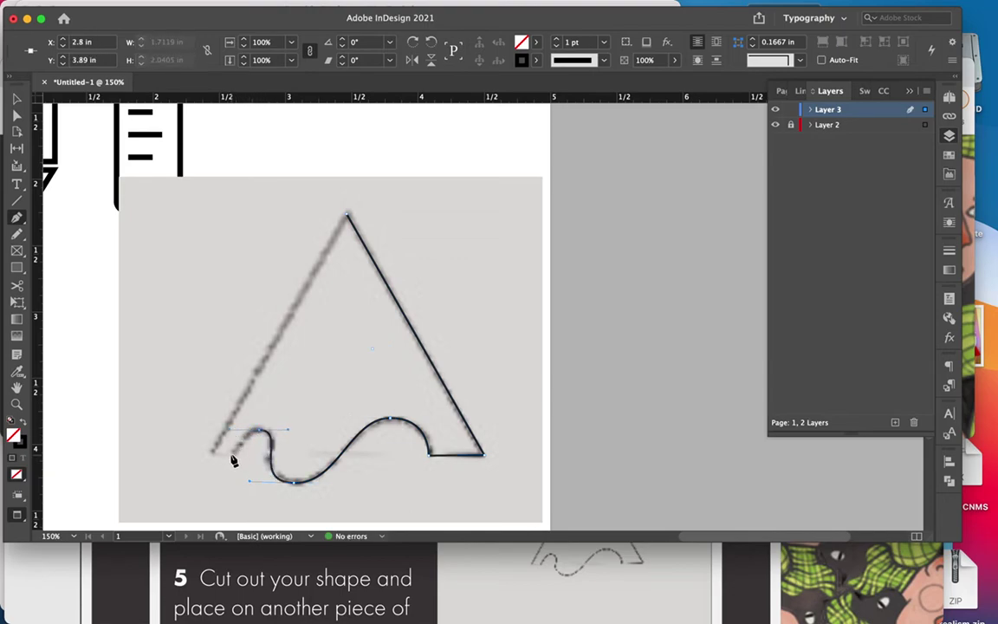
- Extend the path to the wave's left end and the triangle's lower-left corner, and close it at the apex
{"action": "left_click", "coordinate": [231, 453]}
{"action": "left_click", "coordinate": [211, 452]}
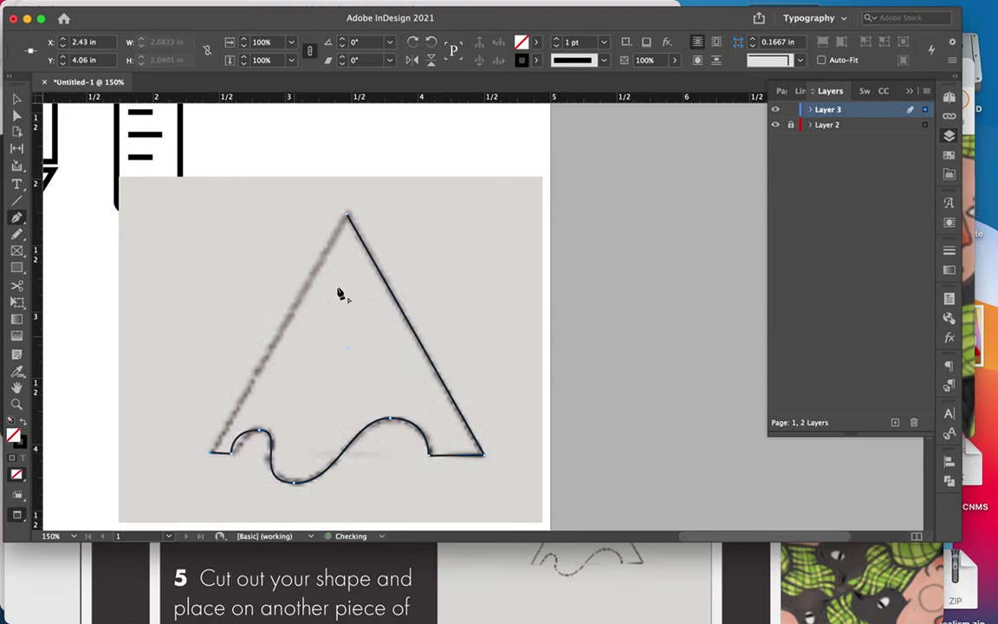
{"action": "left_click", "coordinate": [346, 216]}
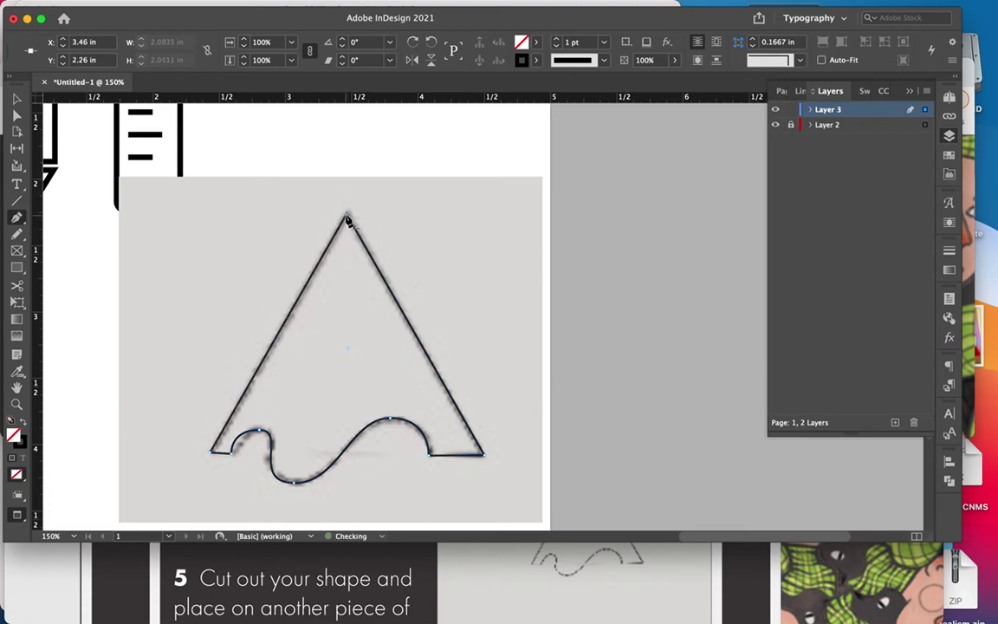
- Reshape the curve left of the small crest with its direction handle and lower the left corner to level the short base
{"action": "key", "text": "super+equal"}
{"action": "key", "text": "super+equal"}
{"action": "key", "text": "super+equal"}
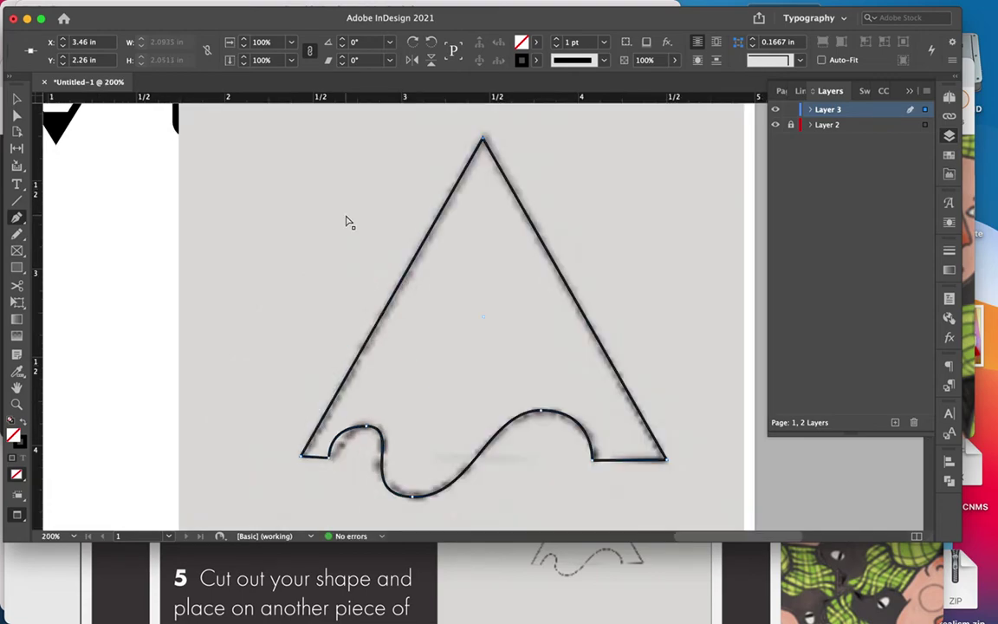
{"action": "scroll", "coordinate": [346, 221], "scroll_direction": "down", "scroll_amount": 5}
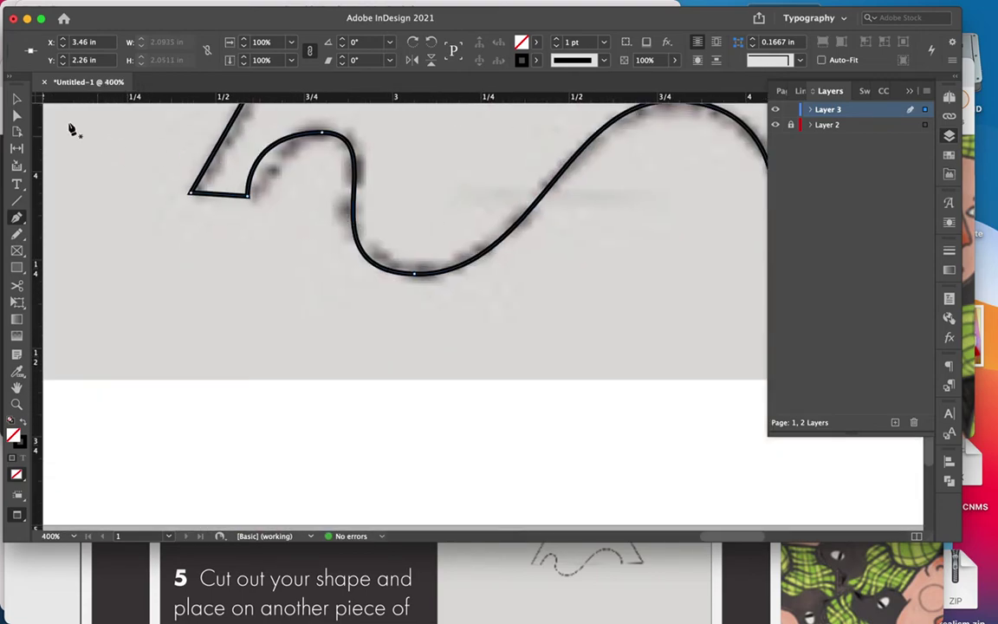
{"action": "left_click", "coordinate": [18, 114]}
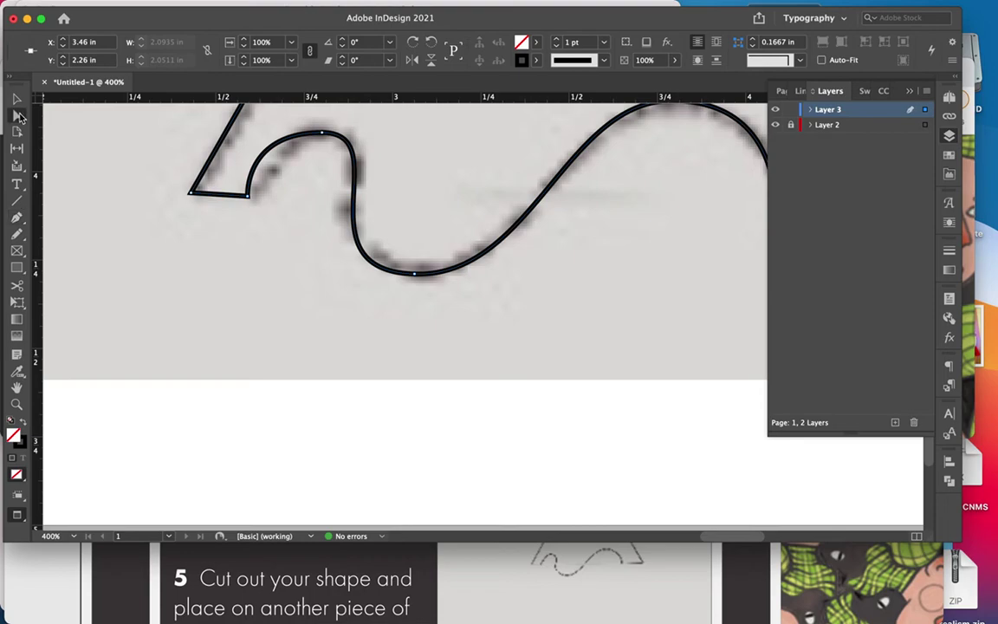
{"action": "left_click", "coordinate": [323, 136]}
{"action": "left_click_drag", "start_coordinate": [245, 139], "coordinate": [283, 132]}
{"action": "left_click", "coordinate": [190, 194]}
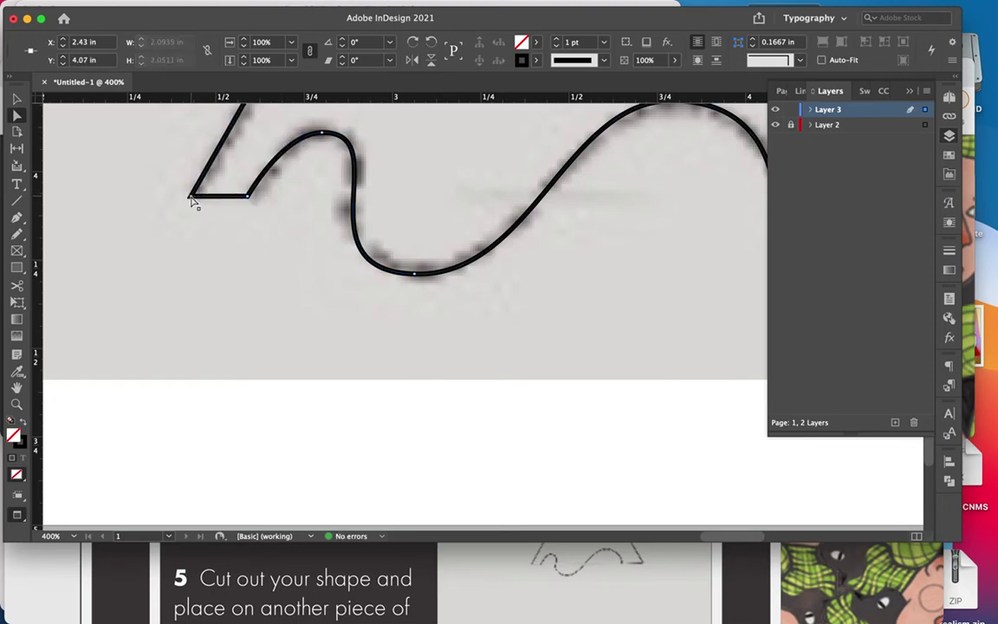
- Fine-tune the right direction handle of the wave's trough and check the traced shape against the reference
{"action": "left_click", "coordinate": [416, 275]}
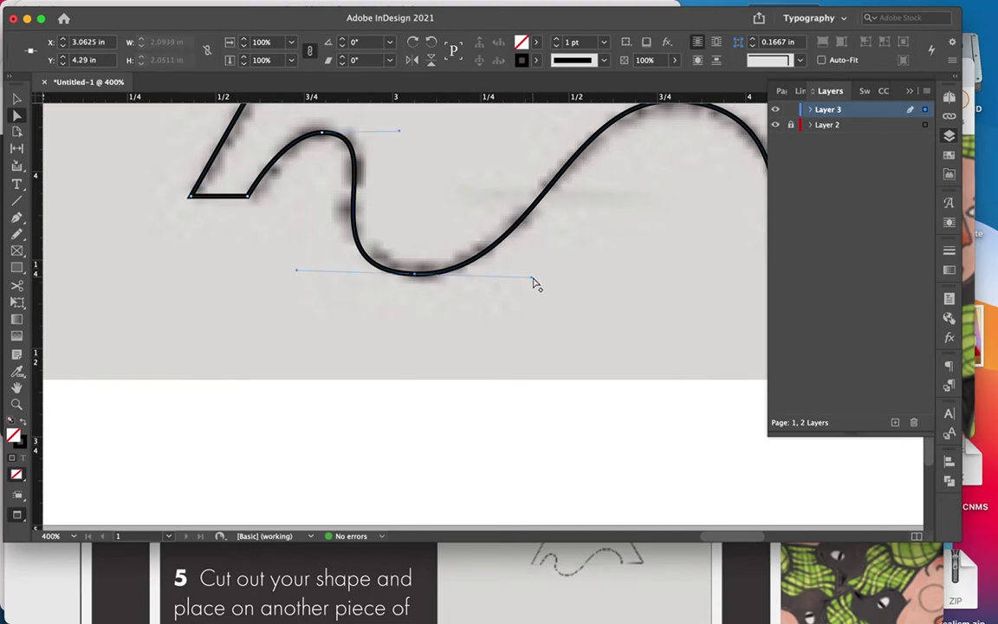
{"action": "left_click_drag", "start_coordinate": [533, 280], "coordinate": [535, 279]}
{"action": "scroll", "coordinate": [534, 279], "scroll_direction": "up", "scroll_amount": 5}
{"action": "scroll", "coordinate": [534, 279], "scroll_direction": "right", "scroll_amount": 5}
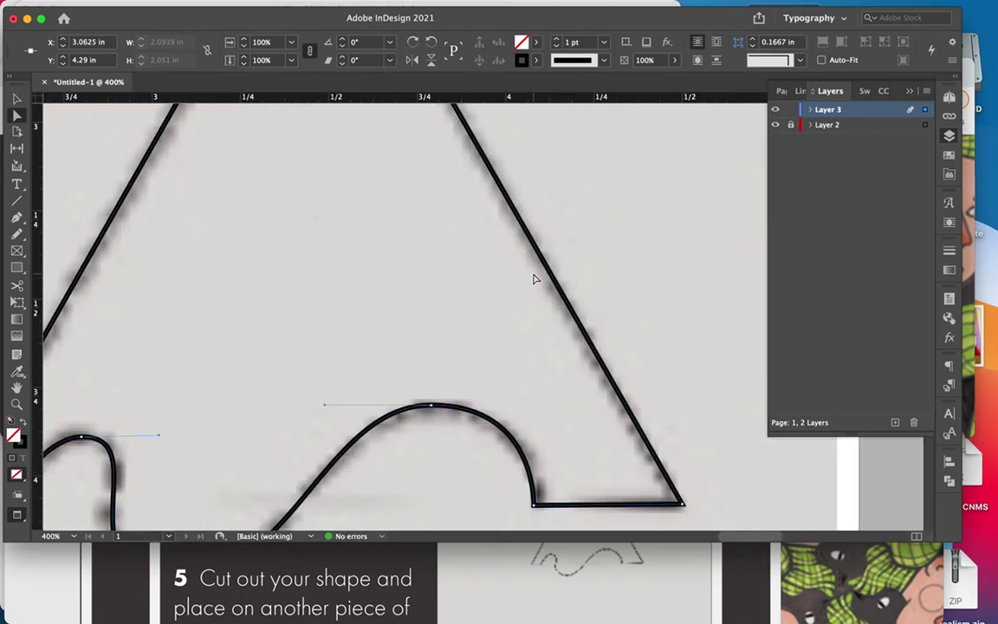
{"action": "key", "text": "super+minus"}
{"action": "key", "text": "super+minus"}
{"action": "key", "text": "super+minus"}
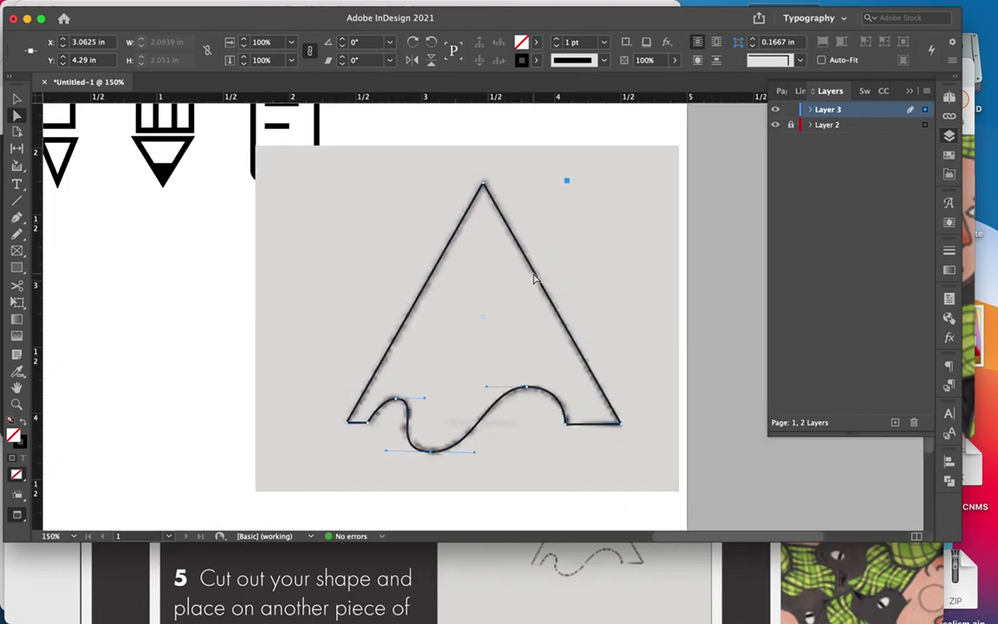
- Set the stroke weight of the traced wavy triangle to 3 pt and select the whole shape
{"action": "left_click", "coordinate": [557, 41]}
{"action": "left_click", "coordinate": [557, 40]}
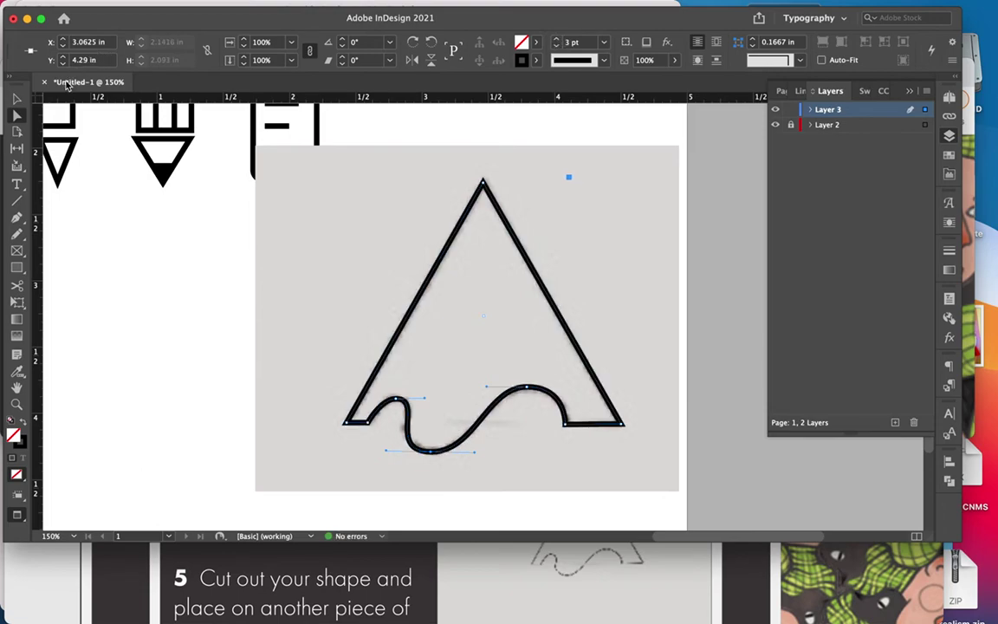
{"action": "left_click", "coordinate": [17, 102]}
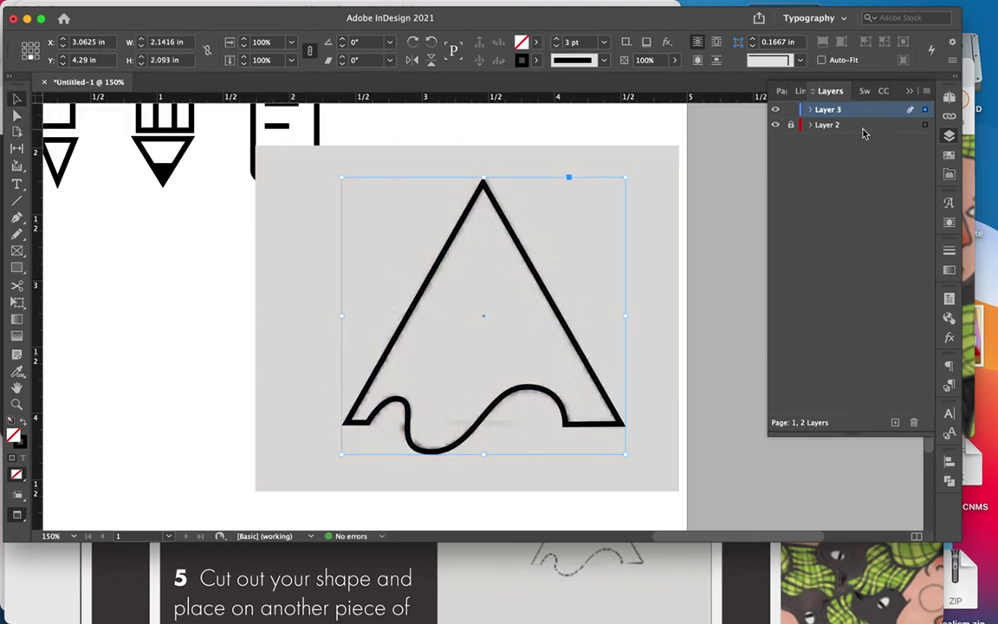
- Unlock Layer 2, delete the grey reference image behind the triangle, and check the layer by toggling its visibility
{"action": "left_click", "coordinate": [791, 125]}
{"action": "left_click", "coordinate": [653, 196]}
{"action": "key", "text": "Delete"}
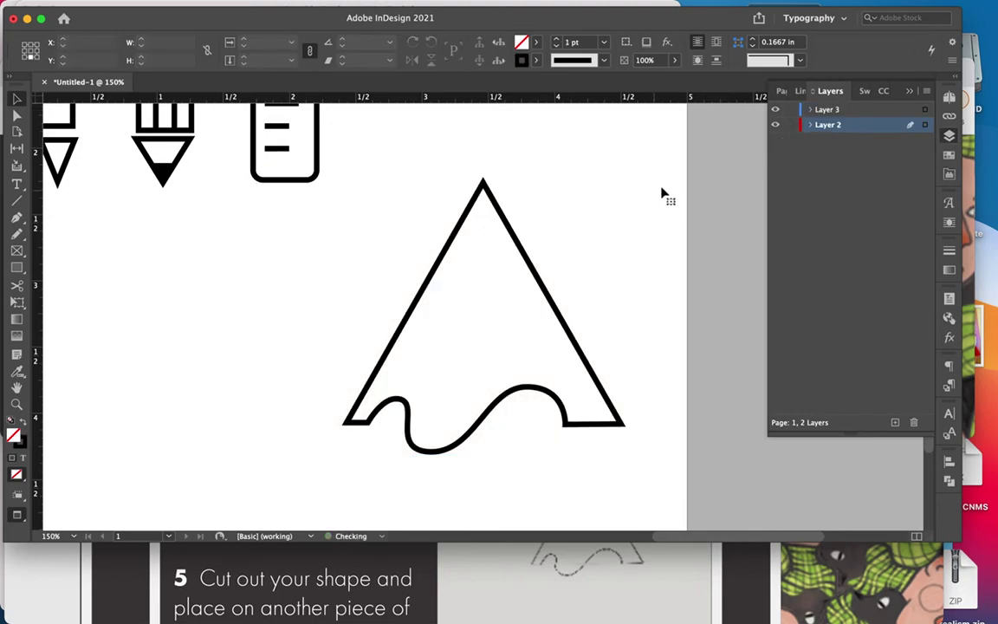
{"action": "left_click", "coordinate": [774, 125]}
{"action": "left_click", "coordinate": [774, 125]}
{"action": "left_click", "coordinate": [540, 285]}
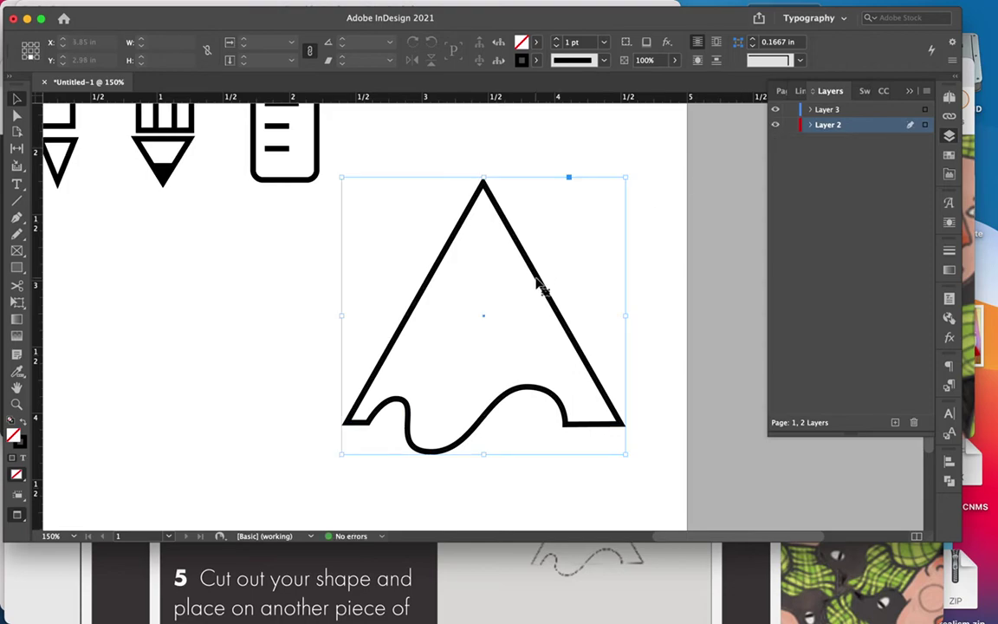
{"action": "key", "text": "Delete"}
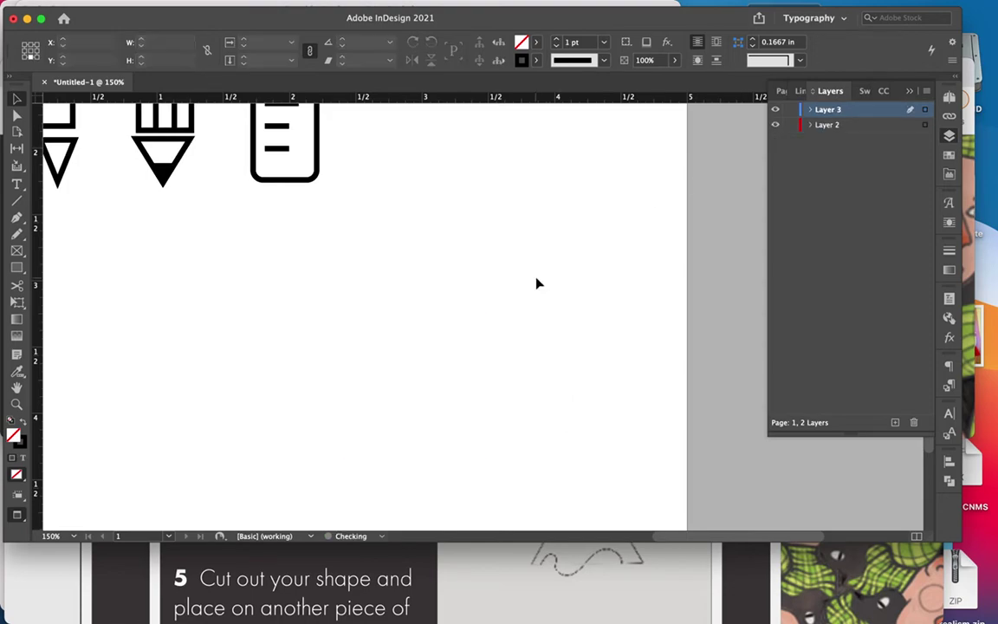
{"action": "scroll", "coordinate": [537, 283], "scroll_direction": "up", "scroll_amount": 2}
{"action": "scroll", "coordinate": [537, 283], "scroll_direction": "left", "scroll_amount": 1}
{"action": "key", "text": "super+0"}
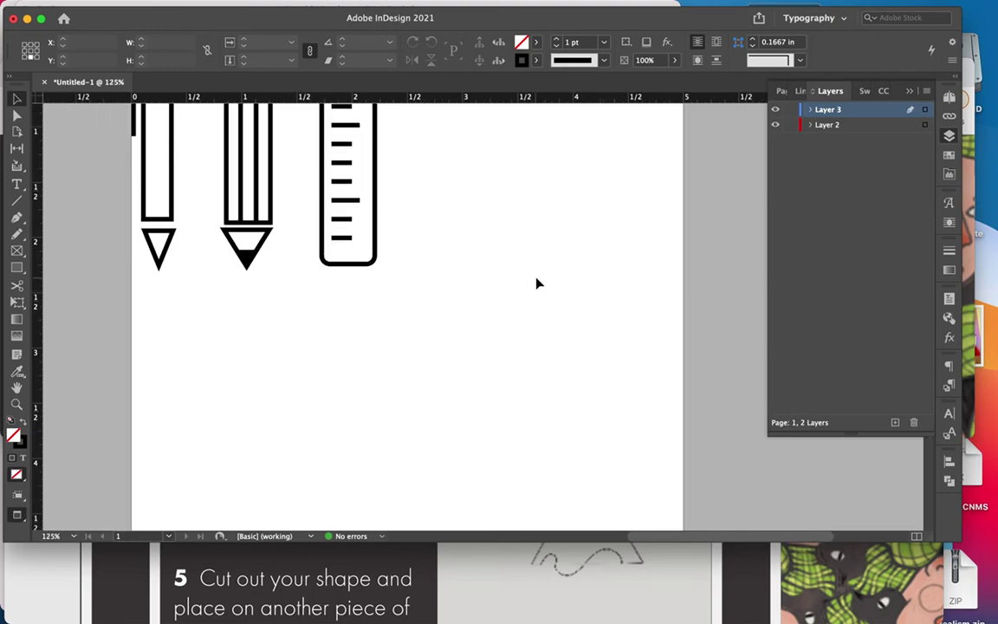
{"action": "key", "text": "super+z"}
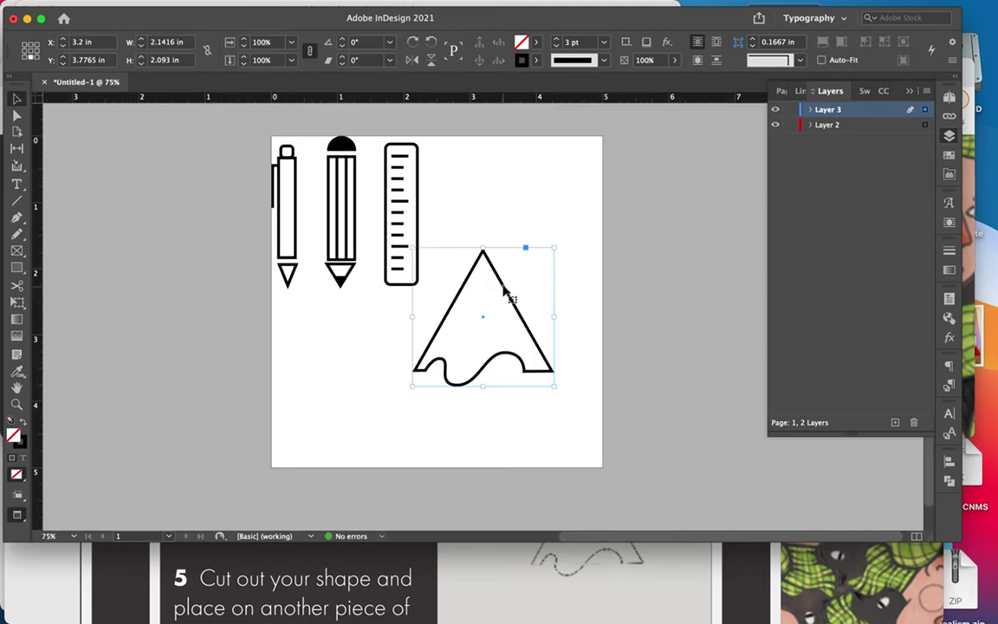
- Place two copies of the triangle side by side below the icons, giving one a [Black] fill and a 0 pt stroke
{"action": "left_click_drag", "start_coordinate": [506, 288], "coordinate": [387, 353]}
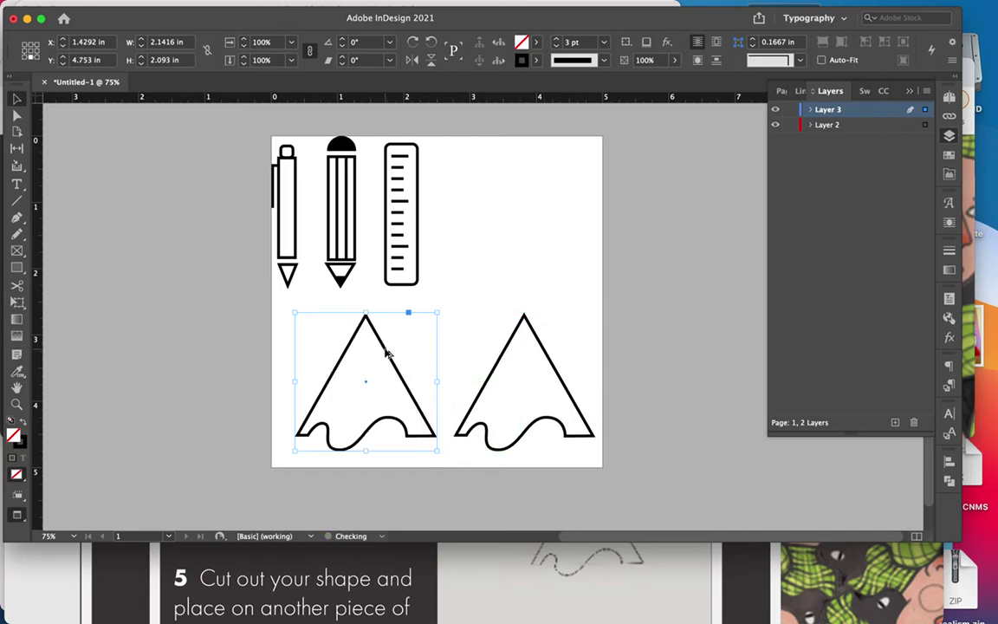
{"action": "left_click", "coordinate": [556, 45]}
{"action": "left_click", "coordinate": [556, 46]}
{"action": "left_click", "coordinate": [535, 41]}
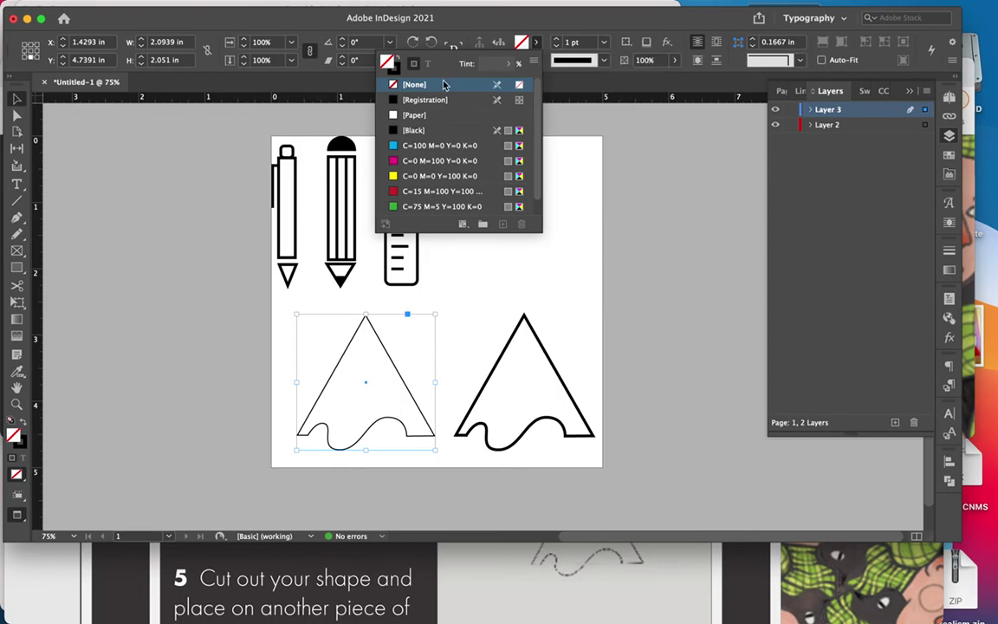
{"action": "left_click", "coordinate": [415, 132]}
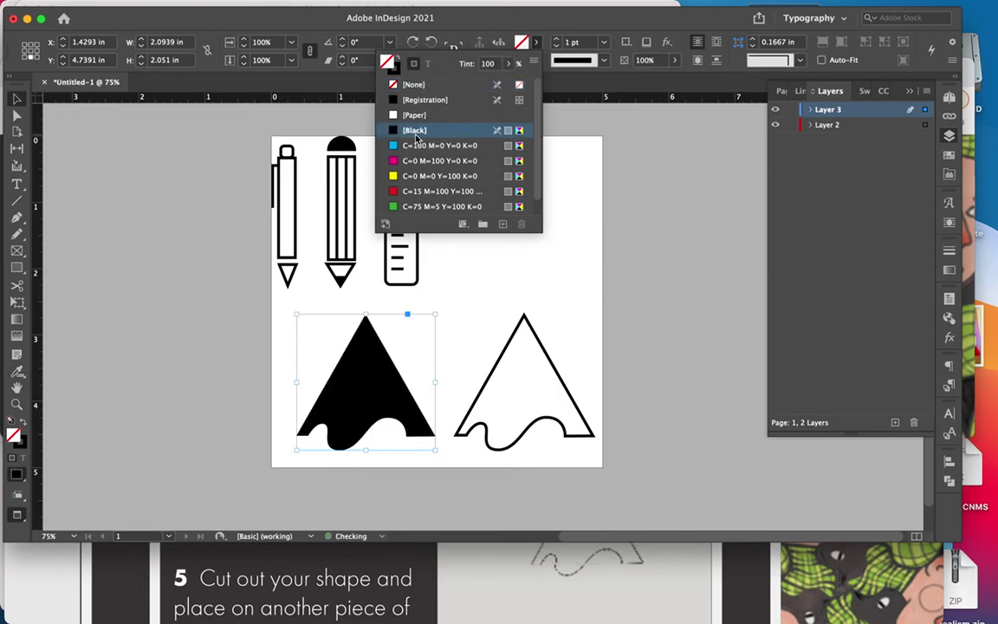
{"action": "left_click", "coordinate": [555, 46]}
{"action": "left_click", "coordinate": [507, 262]}
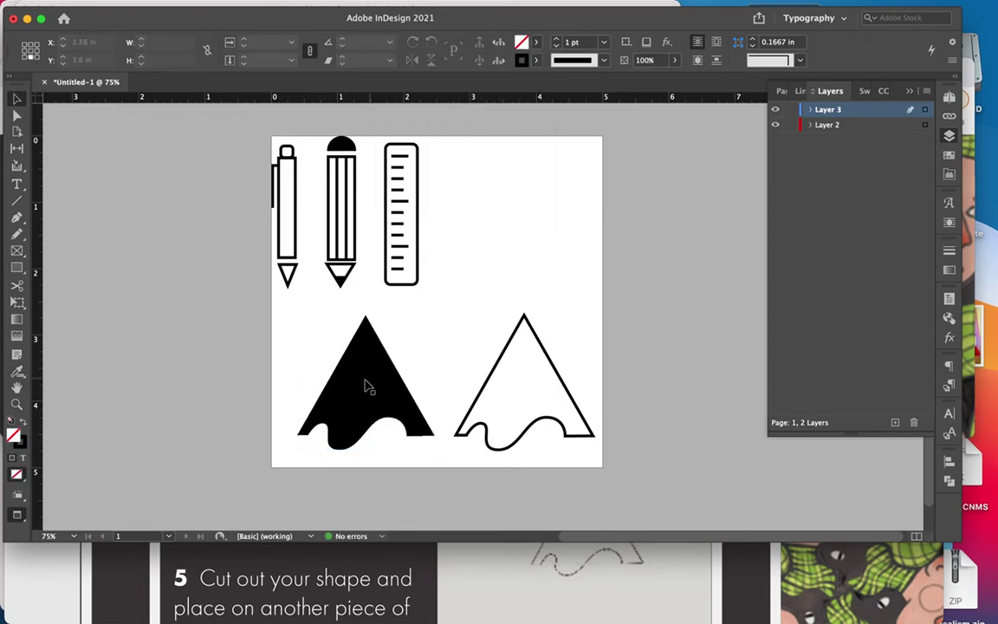
- Rotate the black triangle about -60.5° and position it against the sloping right side of the outlined triangle
{"action": "left_click_drag", "start_coordinate": [382, 384], "coordinate": [519, 298]}
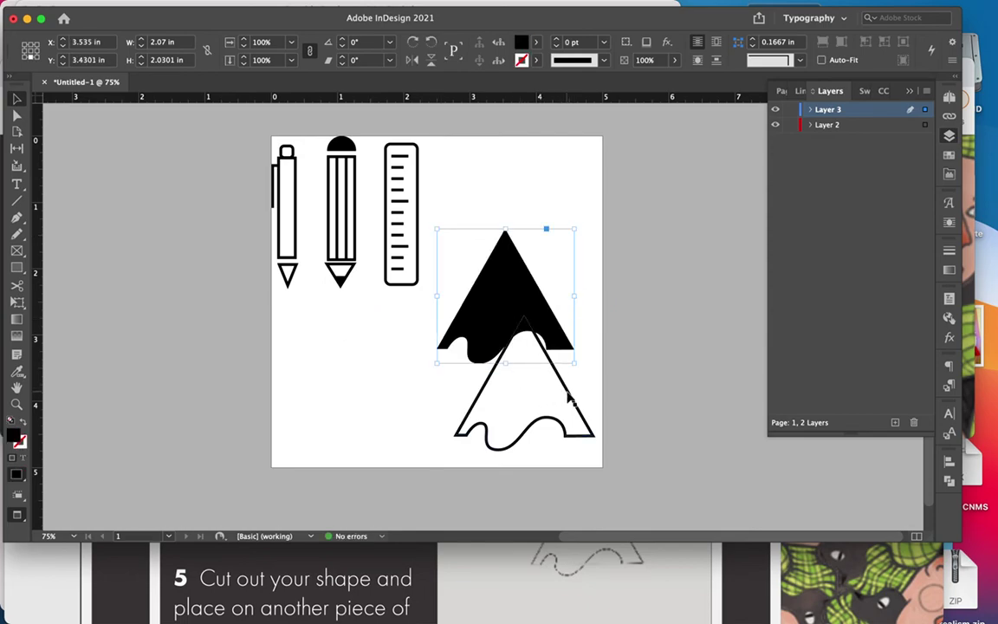
{"action": "left_click_drag", "start_coordinate": [566, 400], "coordinate": [477, 399]}
{"action": "left_click_drag", "start_coordinate": [511, 283], "coordinate": [524, 298]}
{"action": "left_click_drag", "start_coordinate": [589, 239], "coordinate": [610, 339]}
{"action": "left_click_drag", "start_coordinate": [539, 307], "coordinate": [540, 350]}
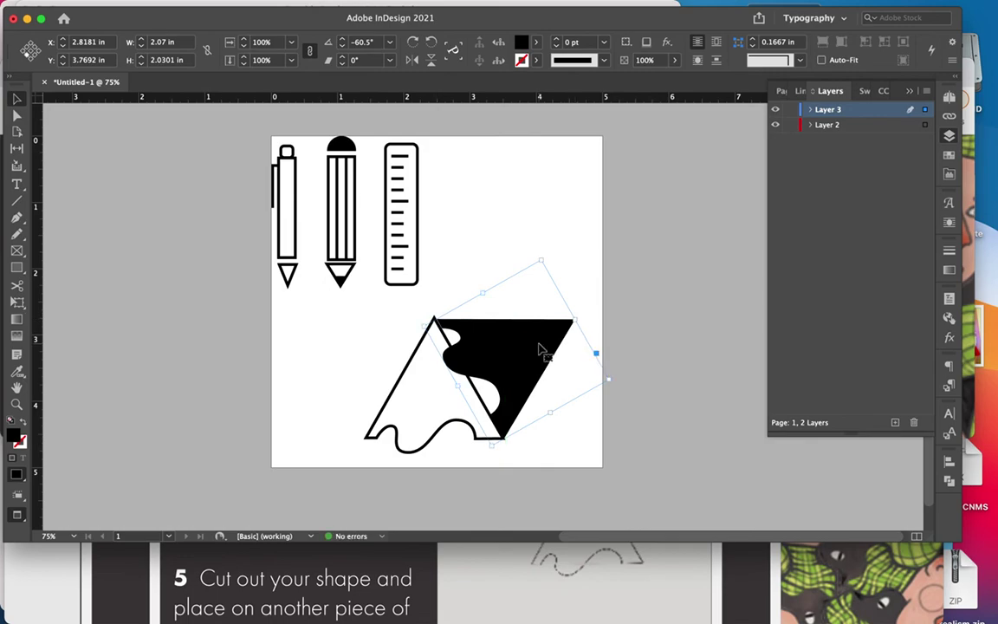
- Align the outlined triangle's 3 pt stroke to the inside of its path
{"action": "left_click", "coordinate": [410, 390]}
{"action": "left_click", "coordinate": [401, 389]}
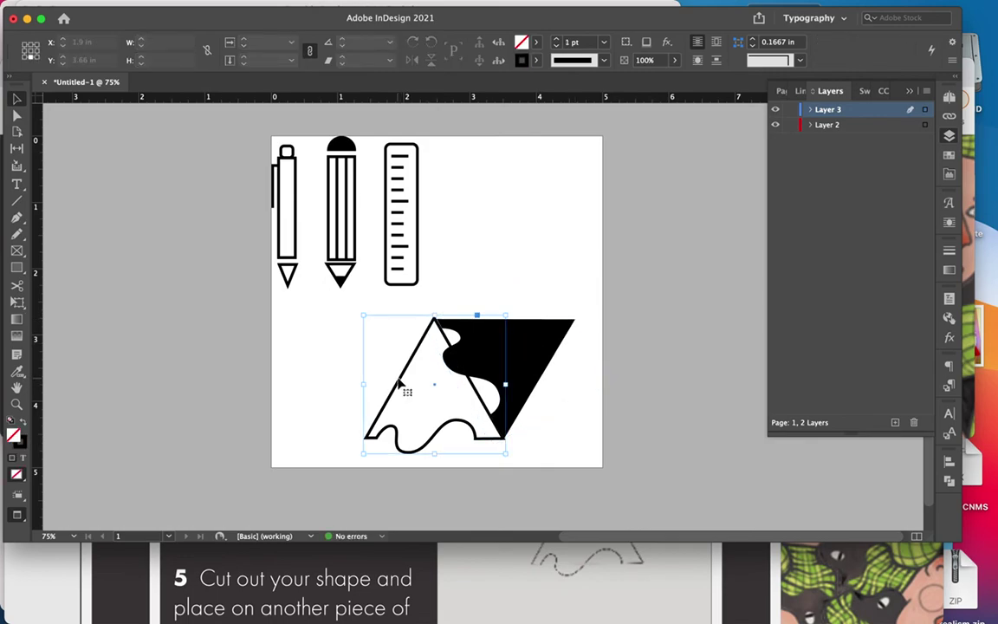
{"action": "left_click", "coordinate": [949, 250]}
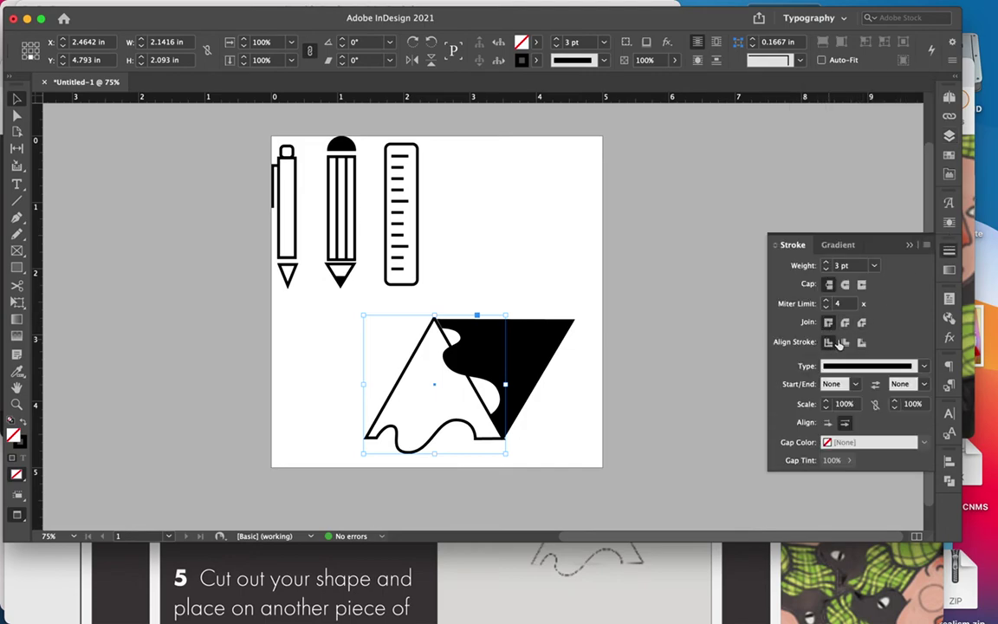
{"action": "left_click", "coordinate": [861, 342]}
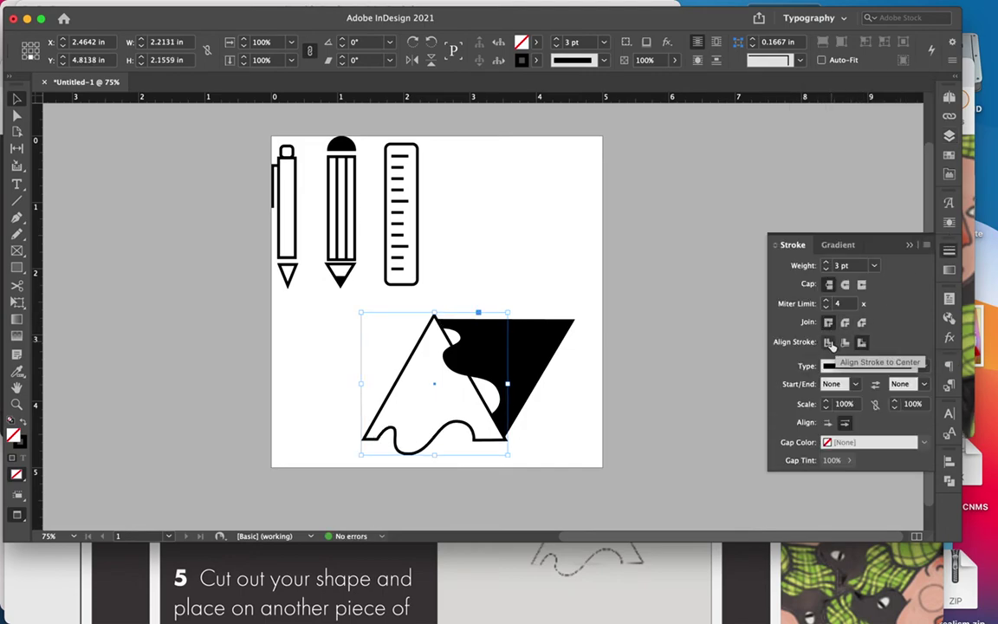
{"action": "left_click", "coordinate": [827, 343]}
{"action": "left_click", "coordinate": [845, 343]}
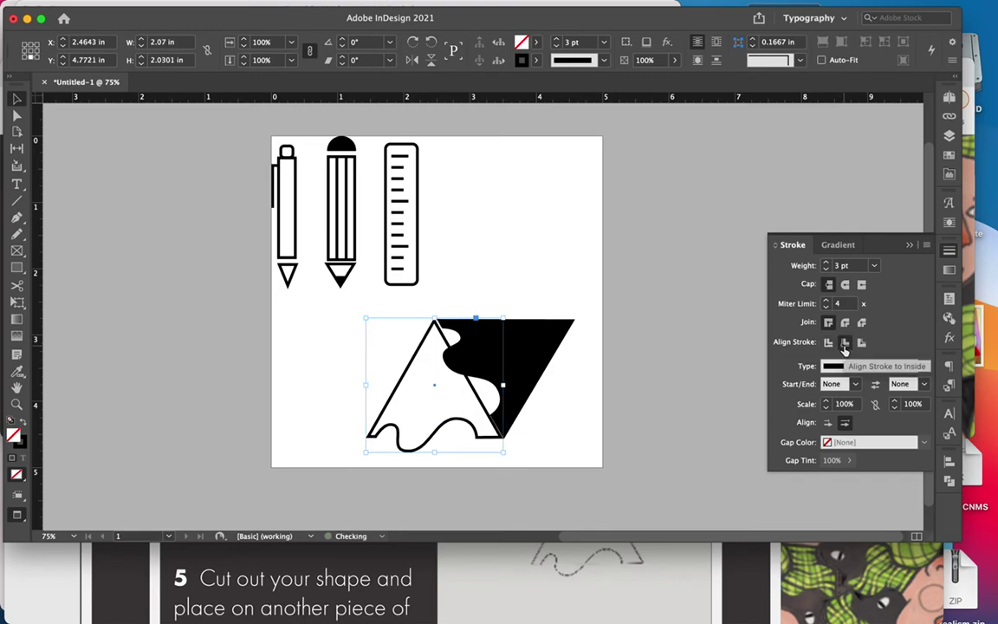
- Adjust the black triangle's rotation to -60° and nudge it flush against the outlined triangle's right side
{"action": "left_click", "coordinate": [554, 345]}
{"action": "key", "text": "super+equal"}
{"action": "key", "text": "super+equal"}
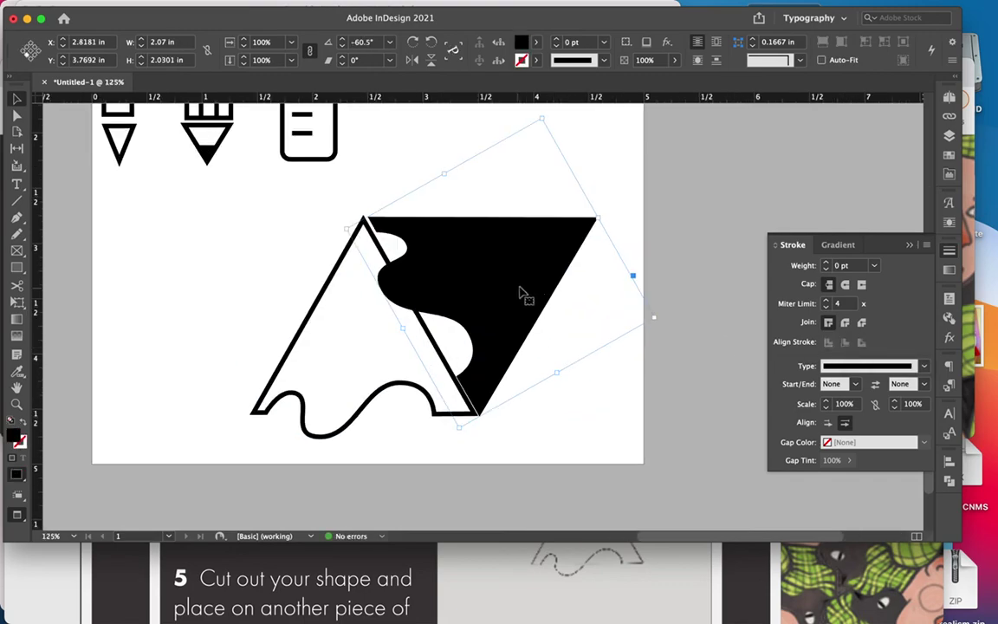
{"action": "left_click_drag", "start_coordinate": [520, 293], "coordinate": [522, 291]}
{"action": "key", "text": "super+equal"}
{"action": "key", "text": "super+equal"}
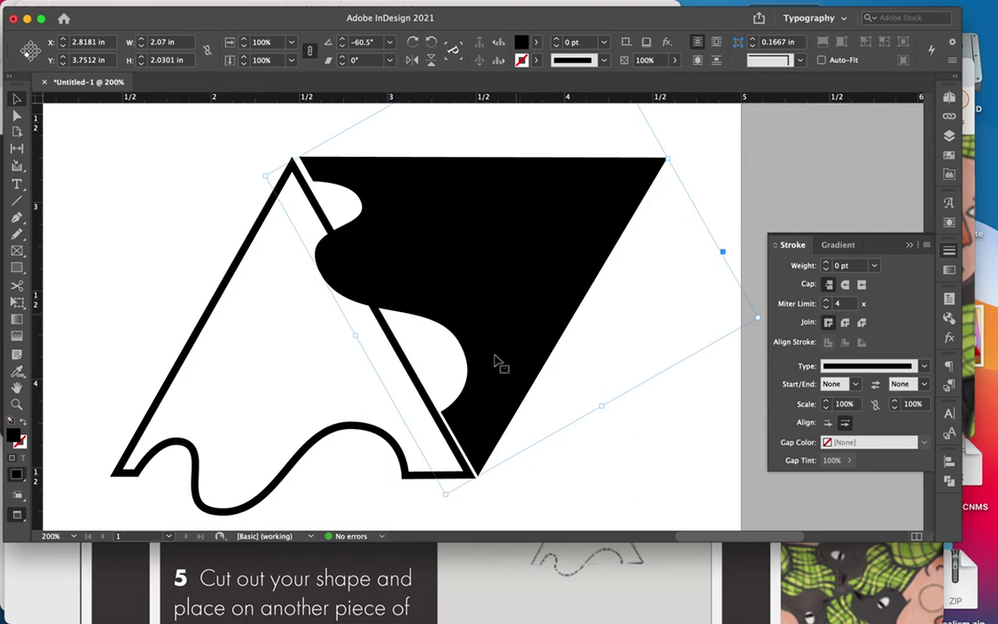
{"action": "left_click_drag", "start_coordinate": [489, 414], "coordinate": [491, 414]}
{"action": "left_click_drag", "start_coordinate": [764, 323], "coordinate": [760, 316]}
{"action": "left_click_drag", "start_coordinate": [585, 269], "coordinate": [583, 265]}
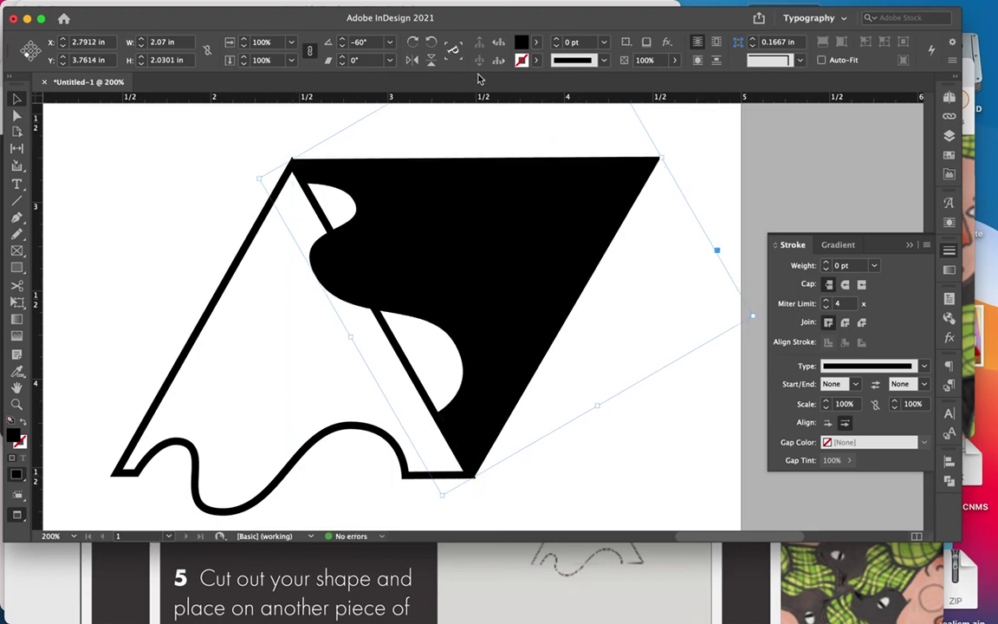
- Check the black triangle's rotation value and scale the shape up slightly to about 2.09 in wide
{"action": "left_click", "coordinate": [366, 45]}
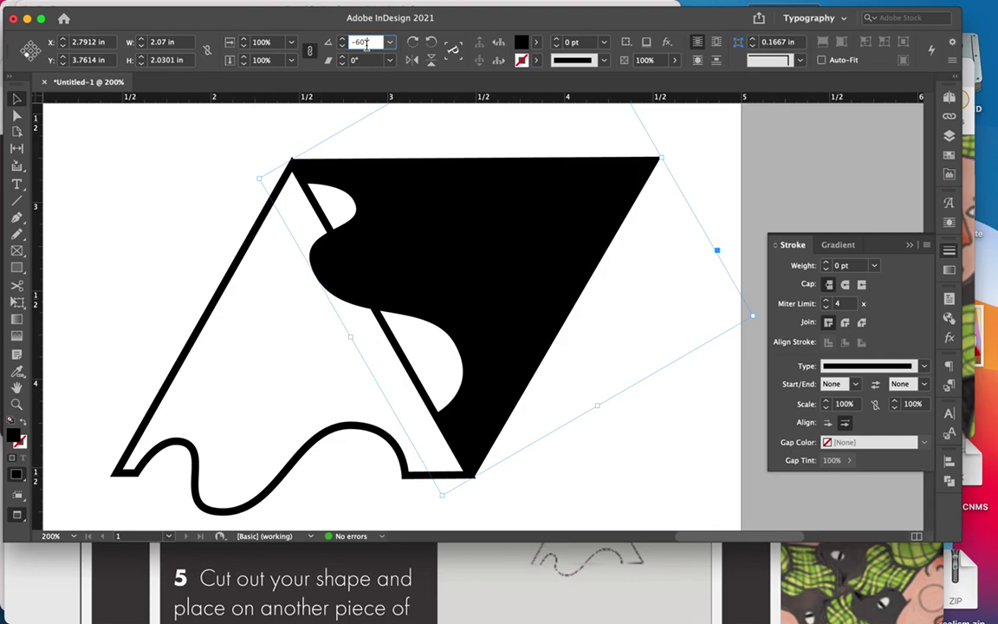
{"action": "key", "text": "BackSpace"}
{"action": "left_click", "coordinate": [245, 59]}
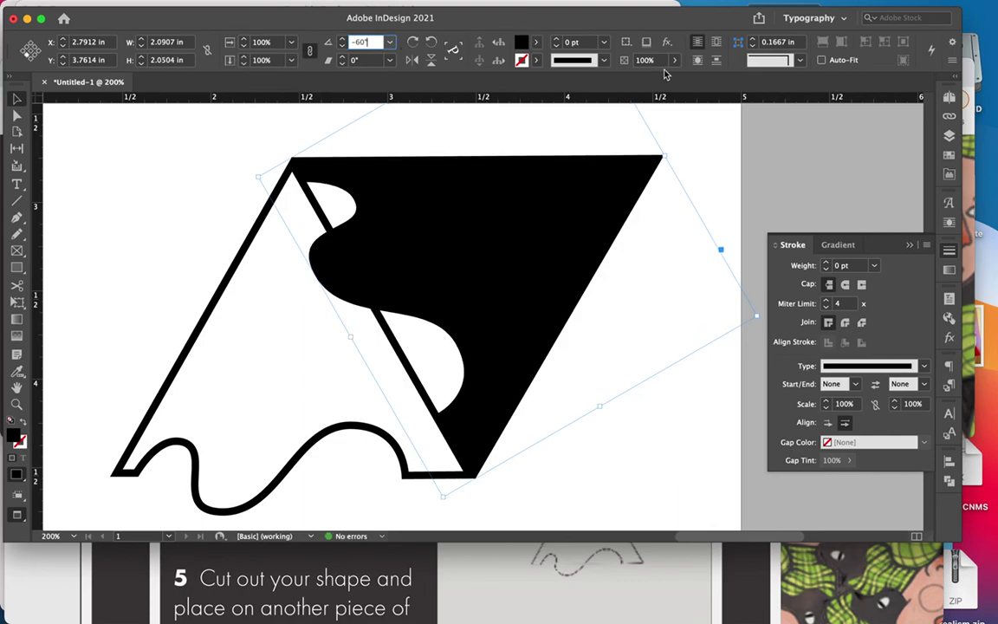
{"action": "left_click", "coordinate": [781, 154]}
- Select the pen, pencil and ruler icons and move them together inward from the page's upper-left corner
{"action": "key", "text": "super+1"}
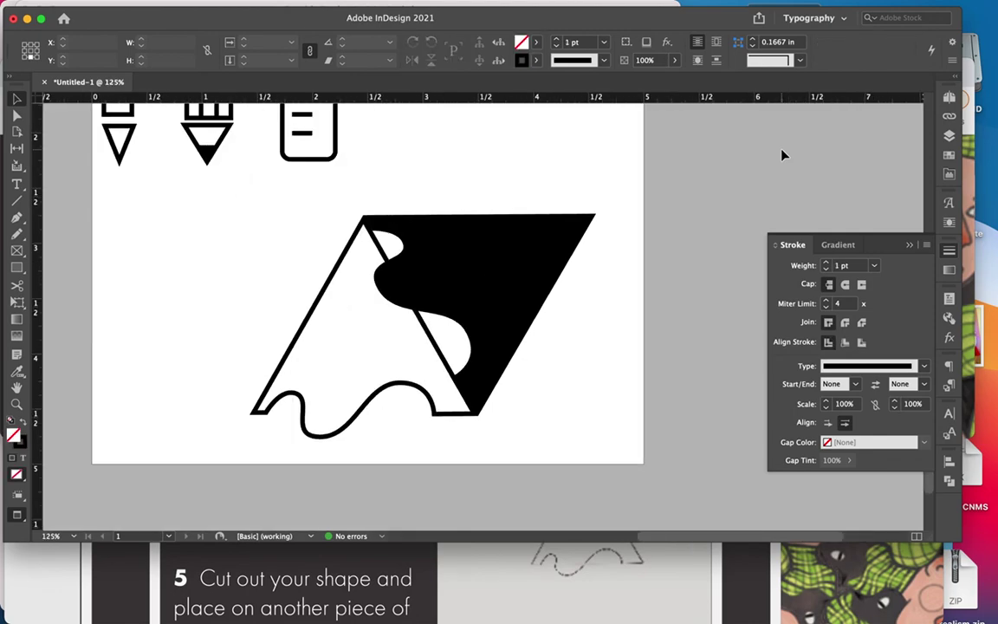
{"action": "key", "text": "super+minus"}
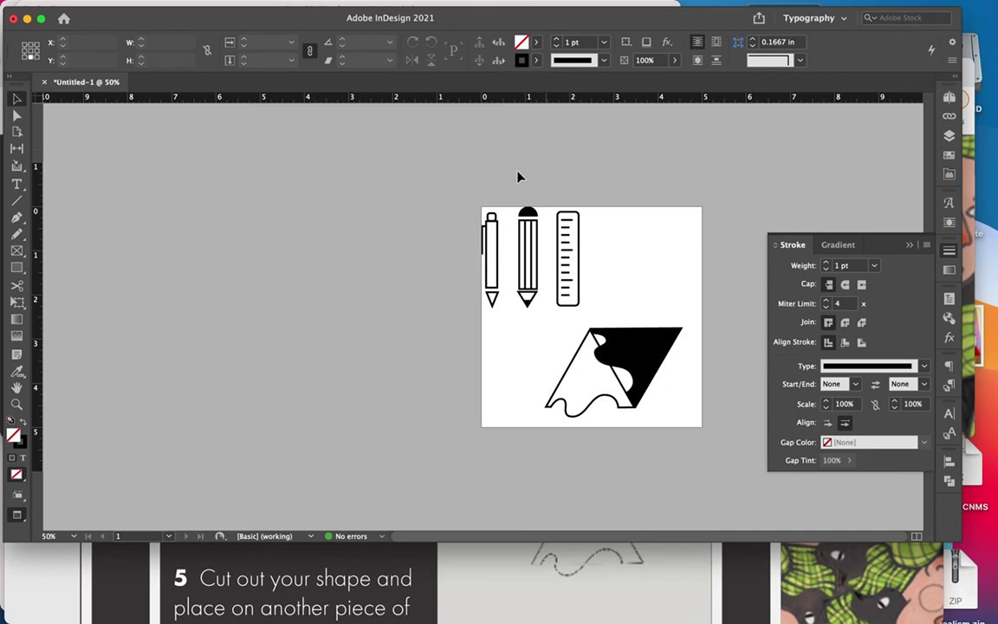
{"action": "left_click_drag", "start_coordinate": [464, 169], "coordinate": [596, 290]}
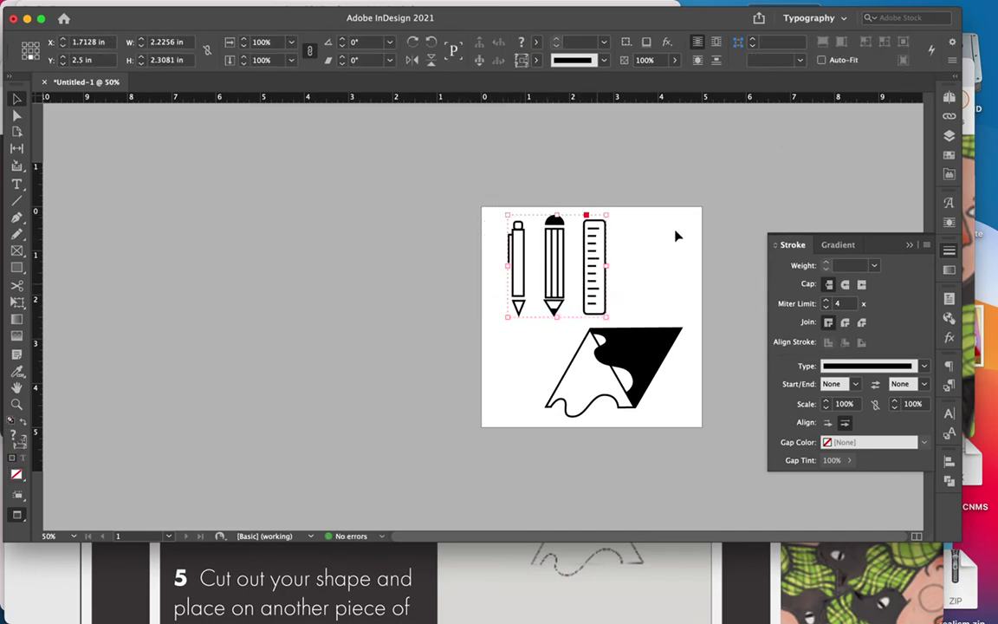